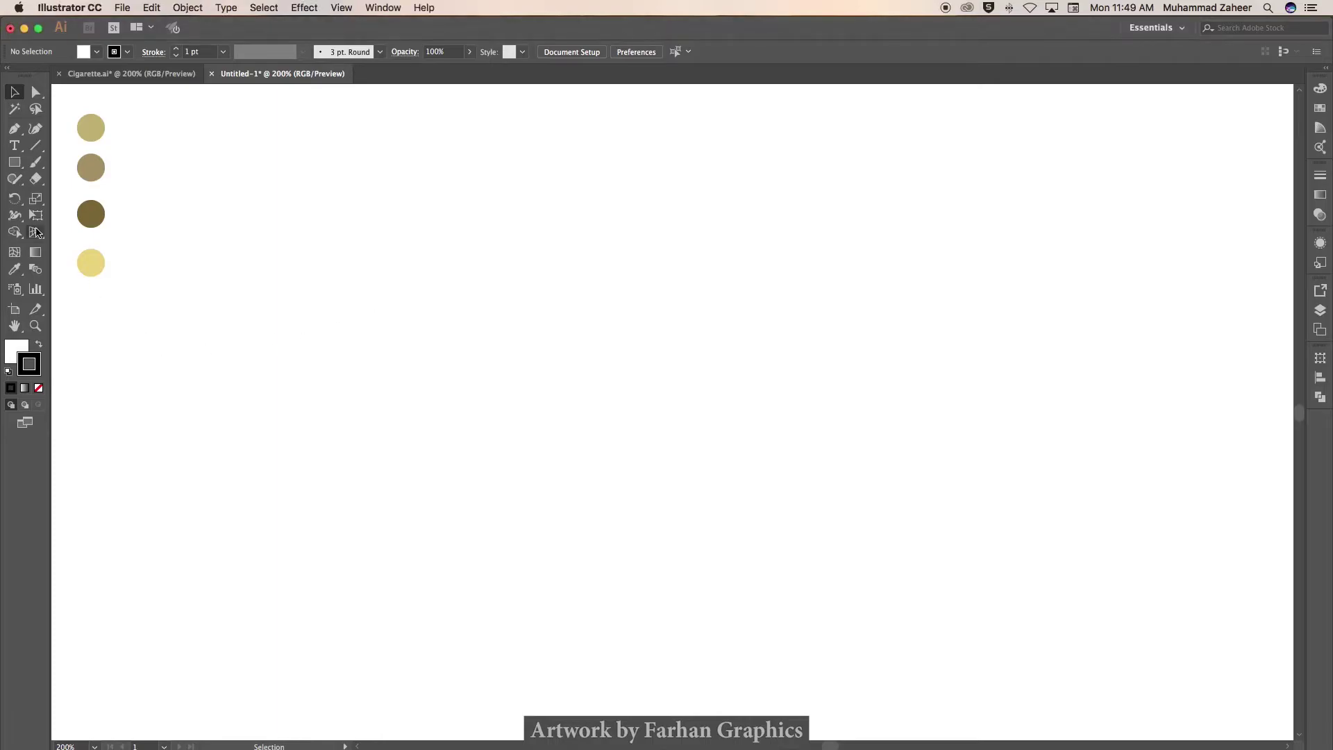
- Set new rectangles to no stroke and a mid-grey fill from Swatches
left_click(15, 163)
left_click(38, 389)
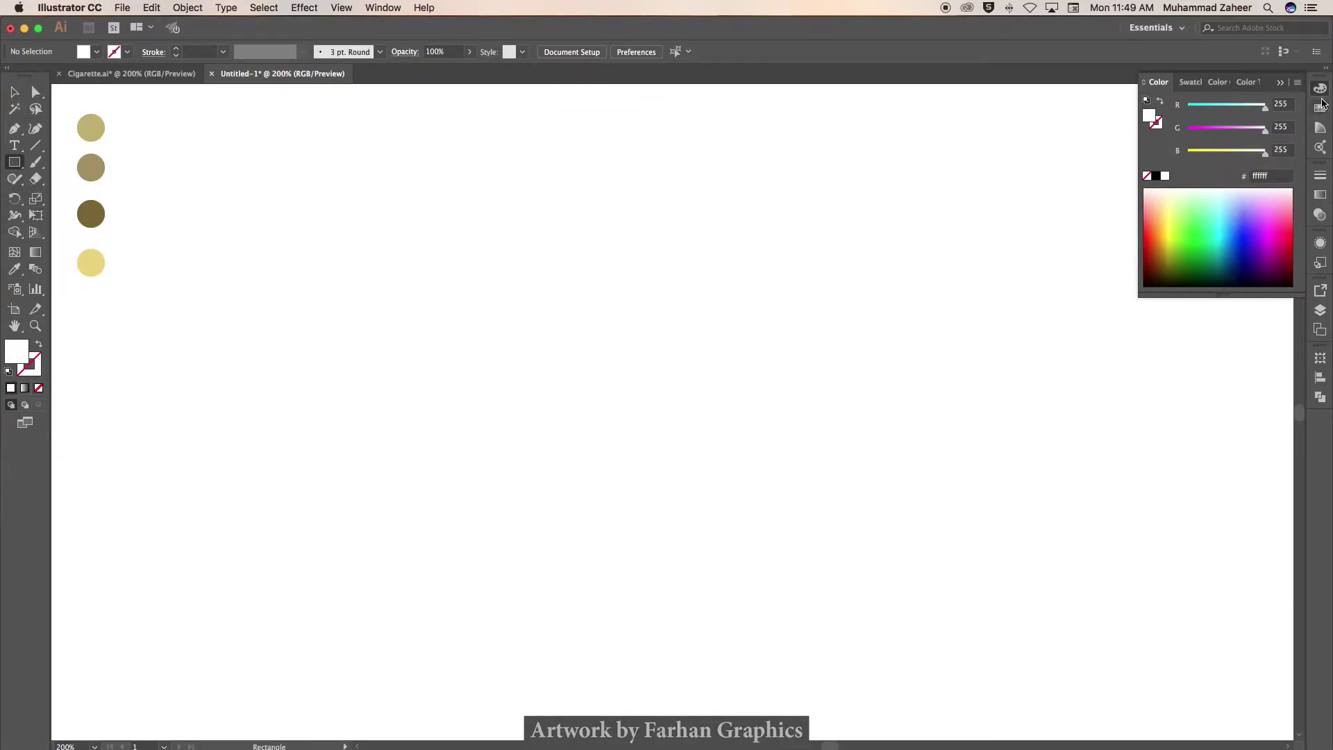
left_click(1320, 109)
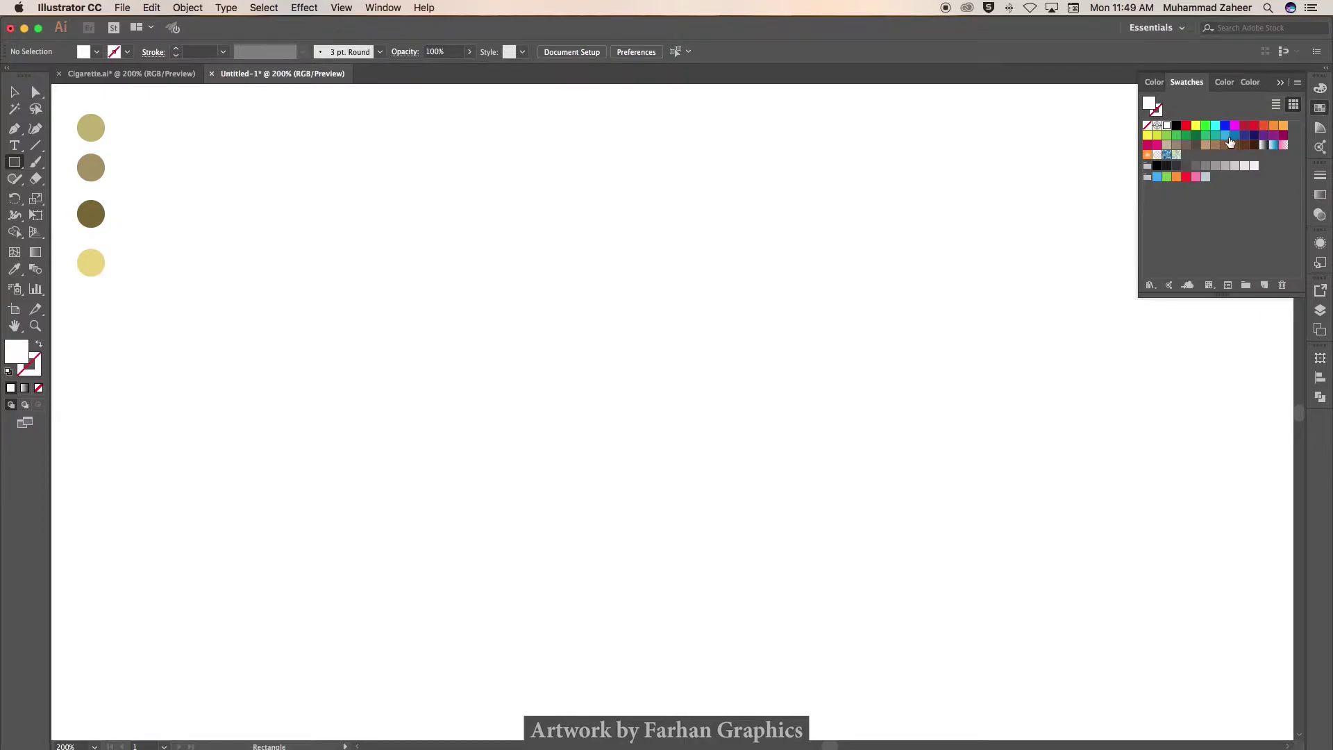
left_click(1176, 126)
left_click(1215, 166)
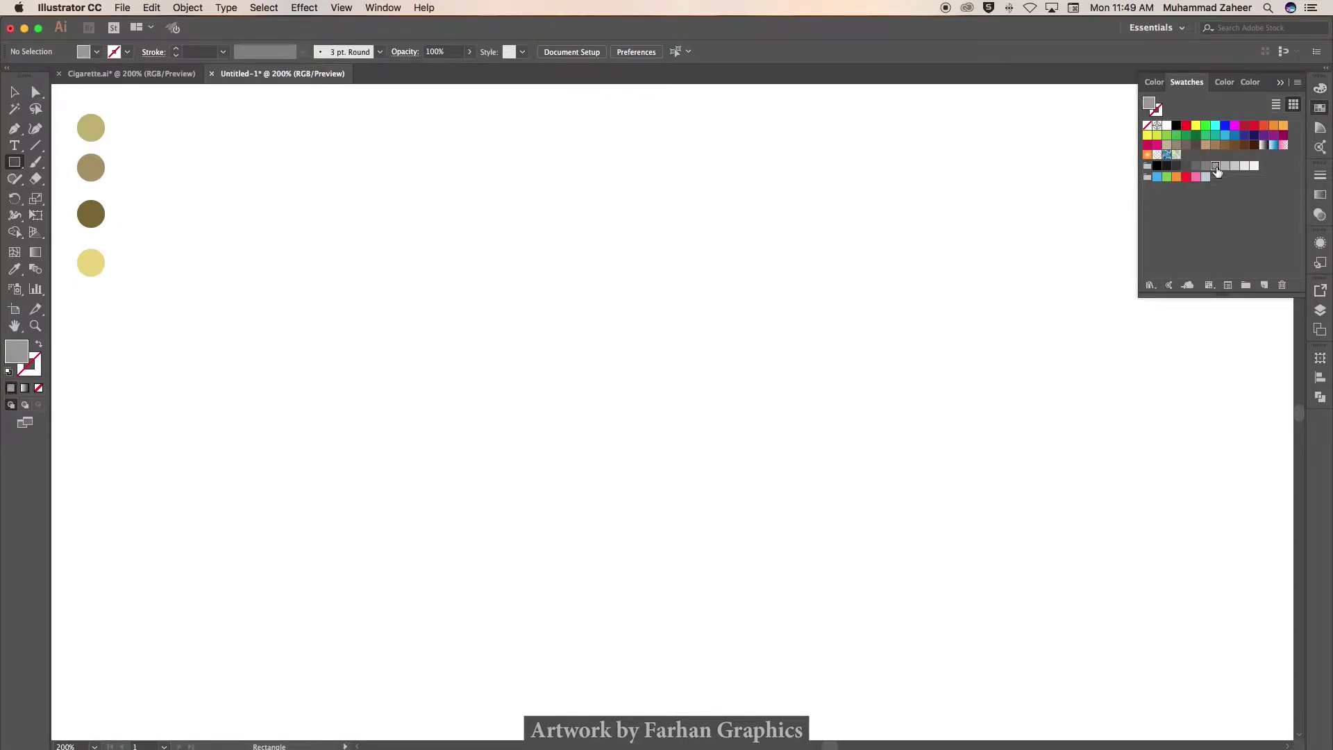
- Create a 21×215 px grey bar and a 126×211 px grey rectangle
left_click(540, 305)
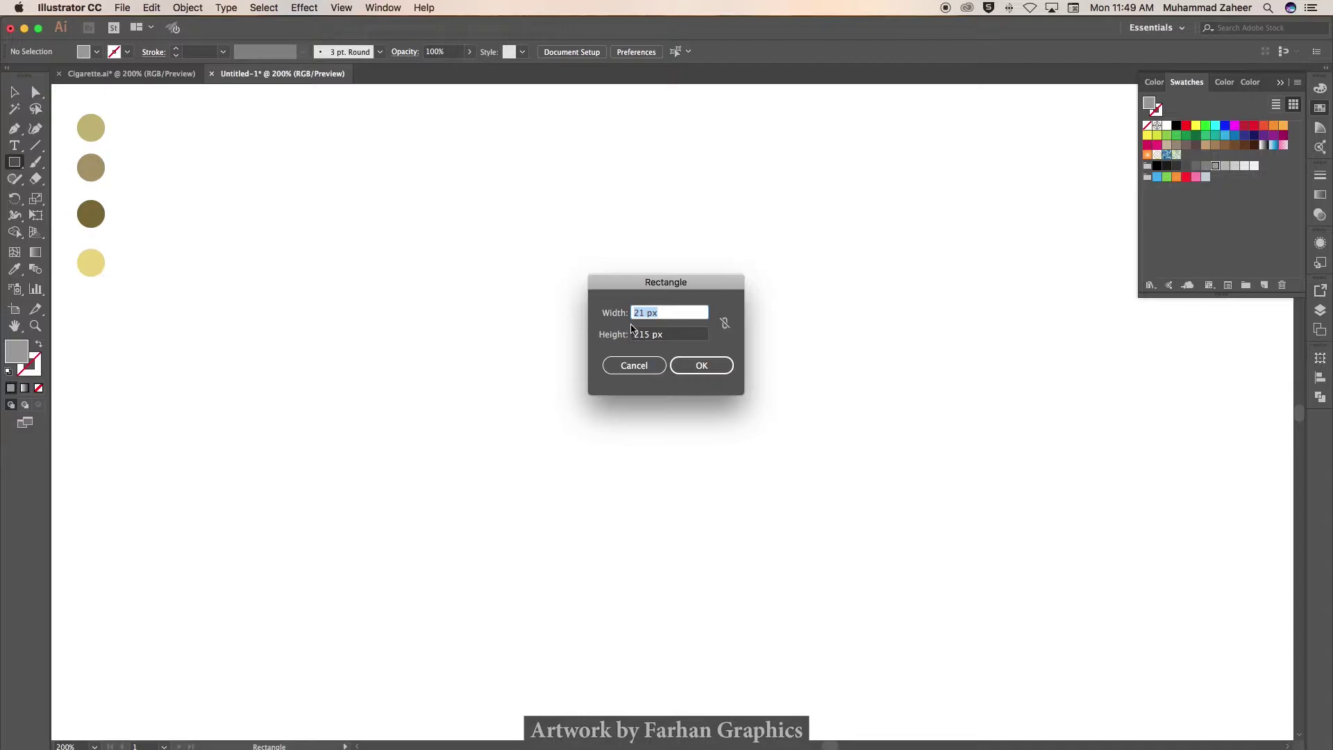
left_click(701, 366)
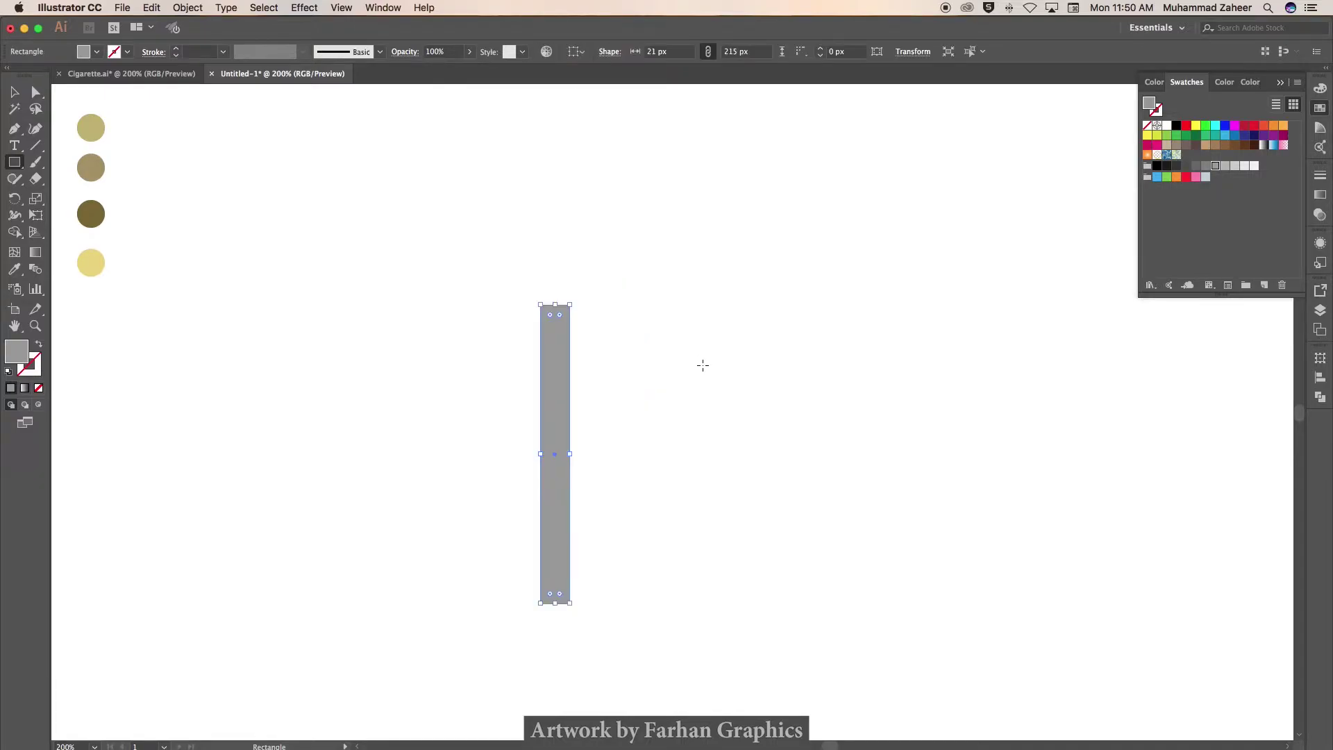
left_click(690, 345)
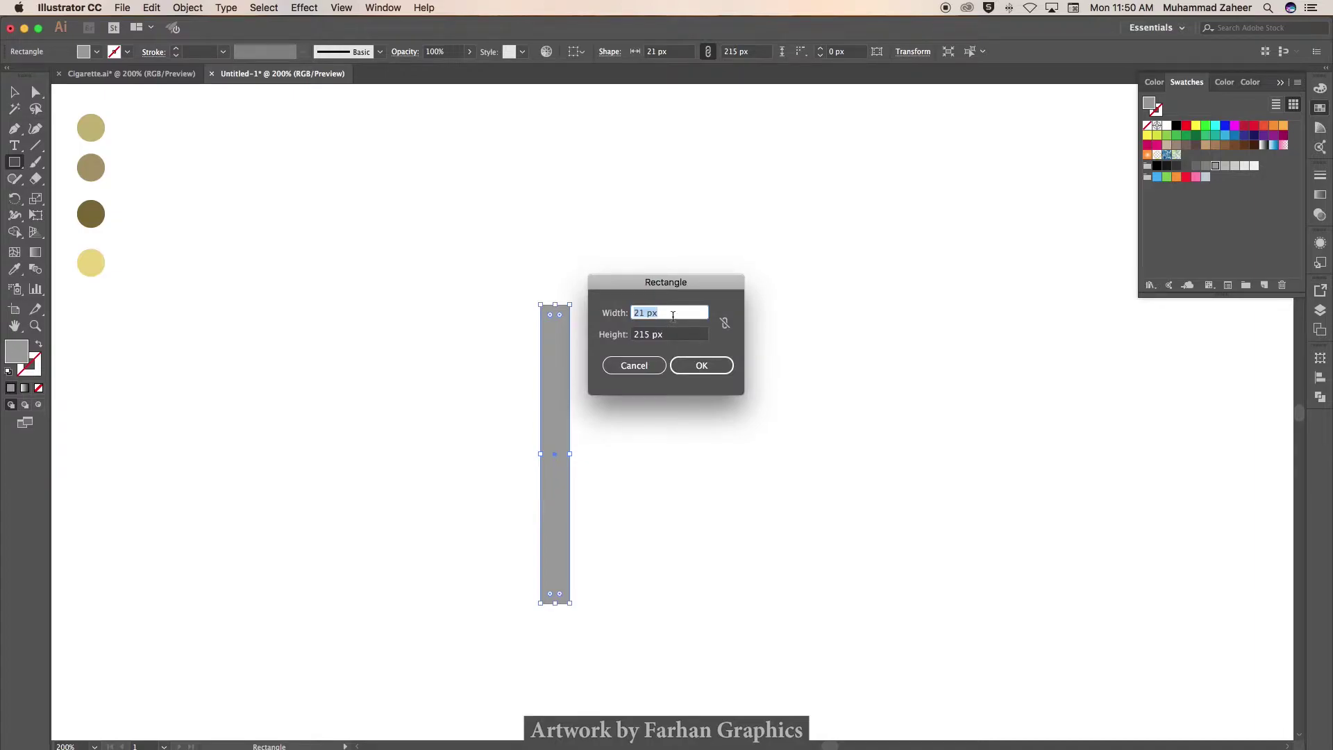
type("126")
key("Tab")
type("2")
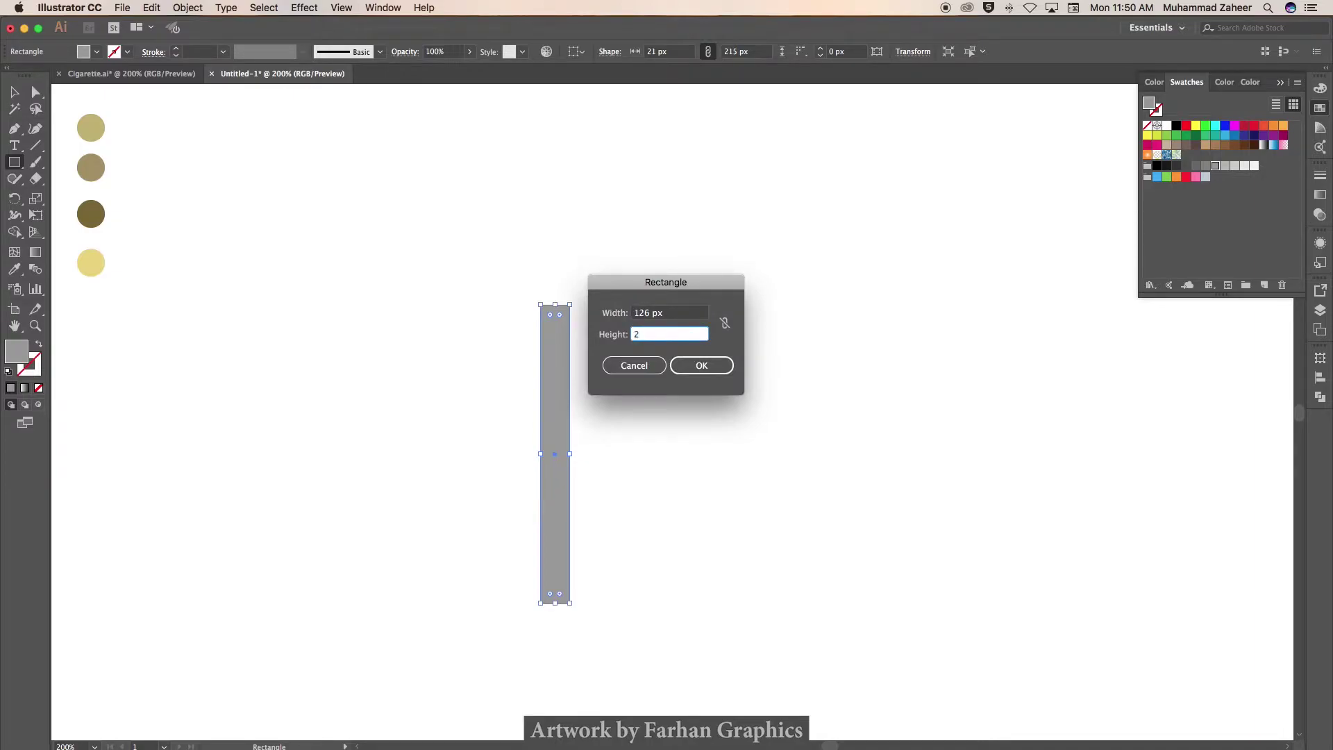
key("Return")
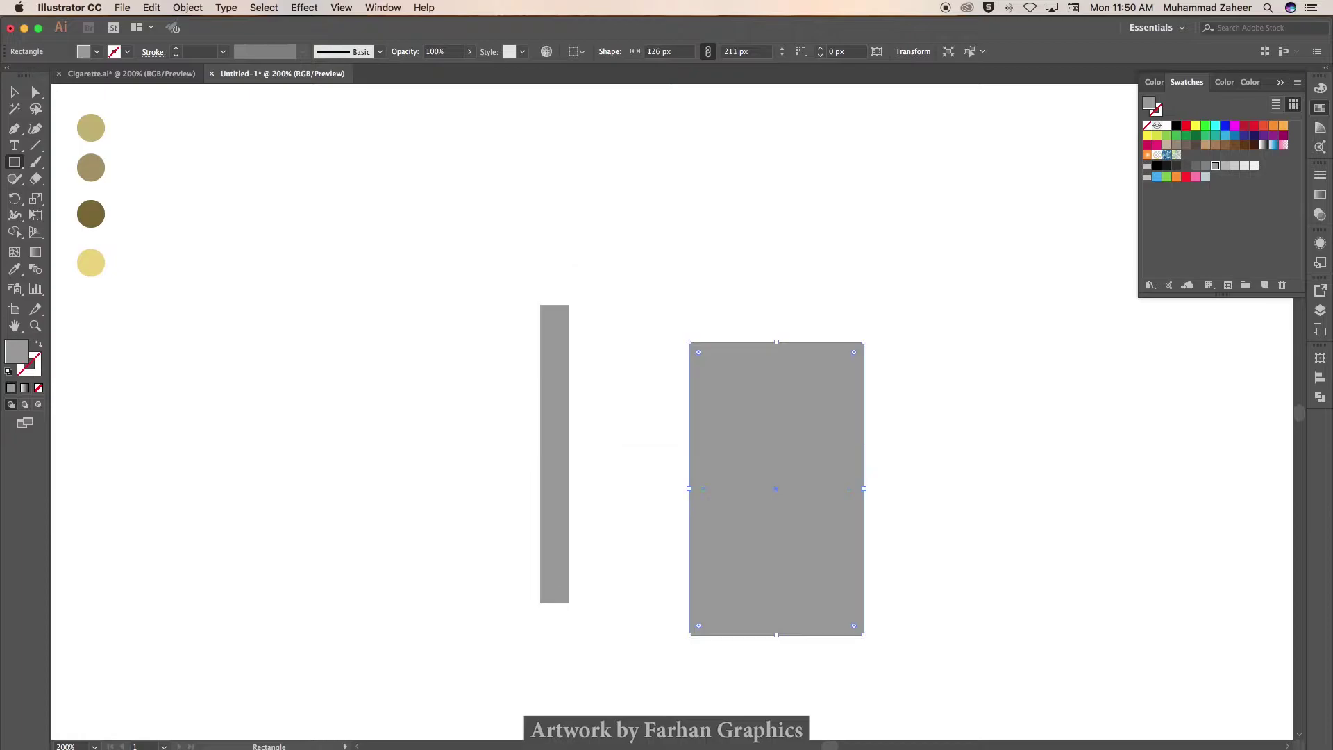
- Move the large rectangle, then nudge its top-left corner up and bottom-left corner down
key("v")
left_click_drag(747, 453, 698, 397)
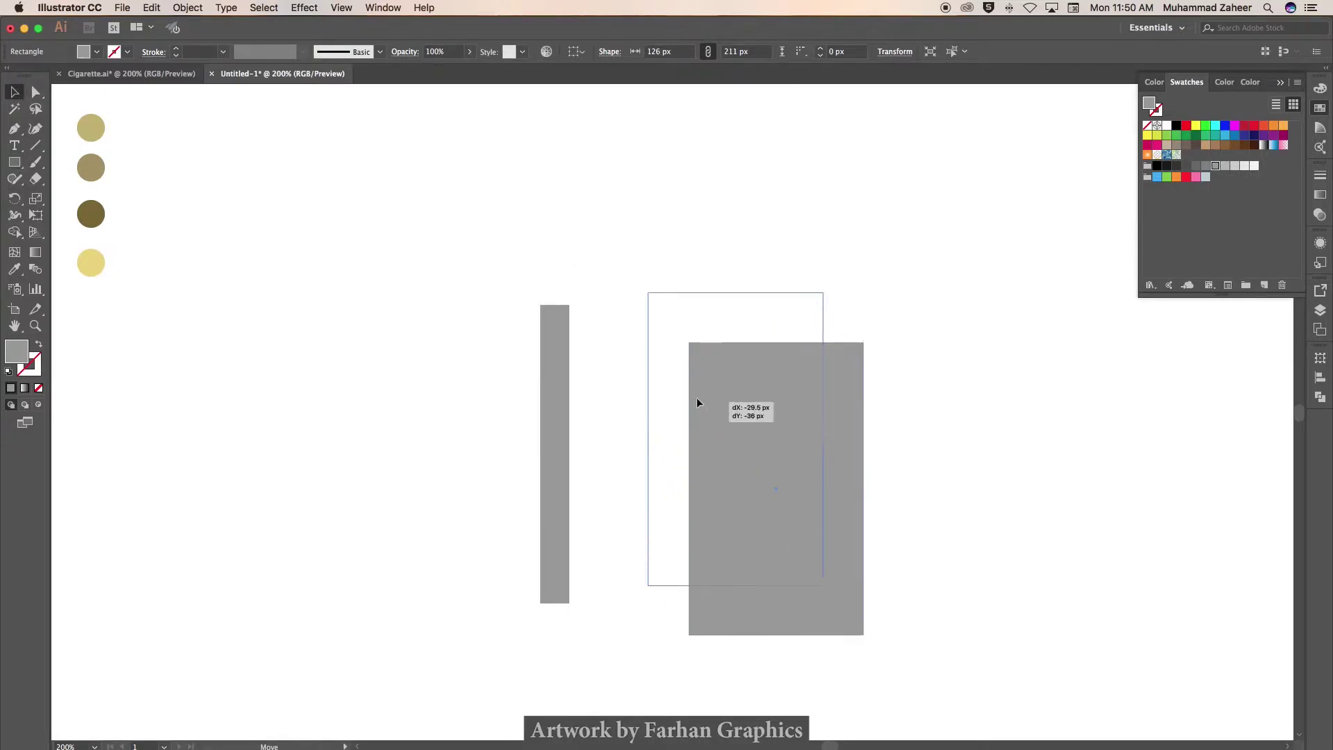
left_click(35, 91)
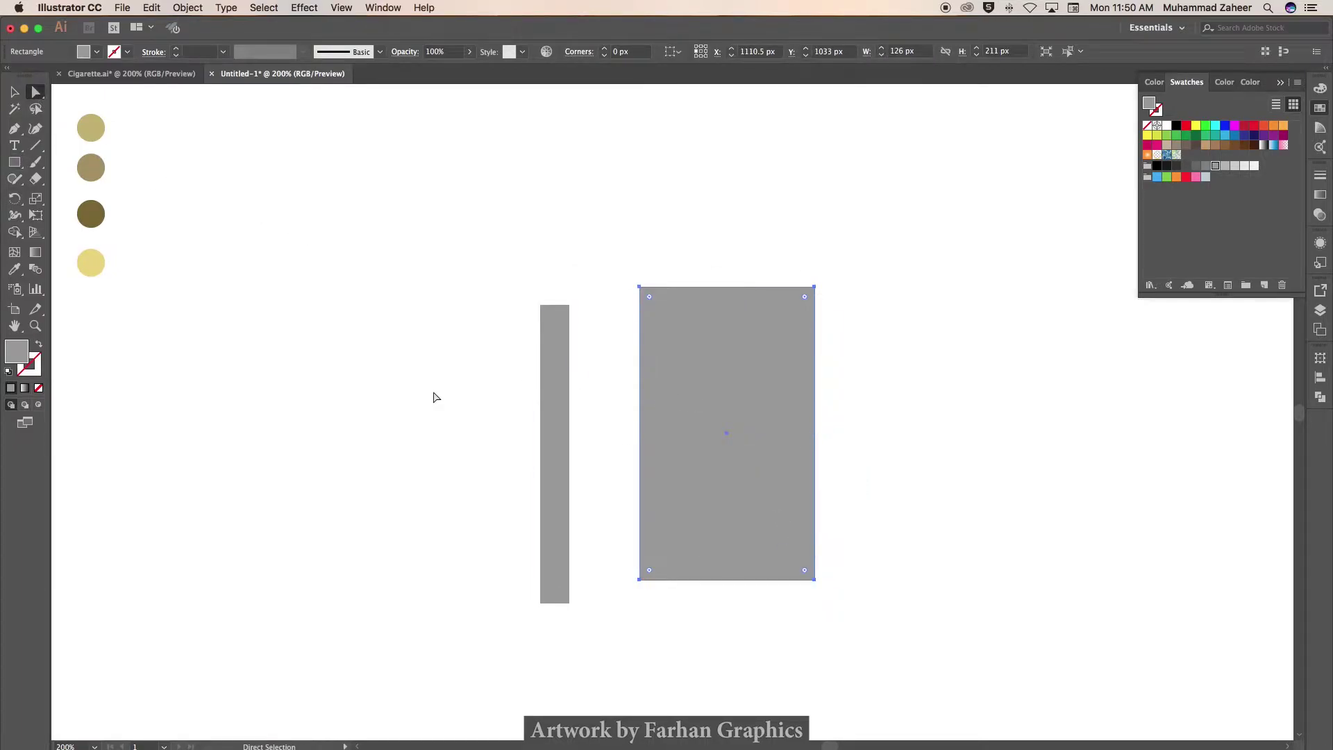
left_click(639, 286)
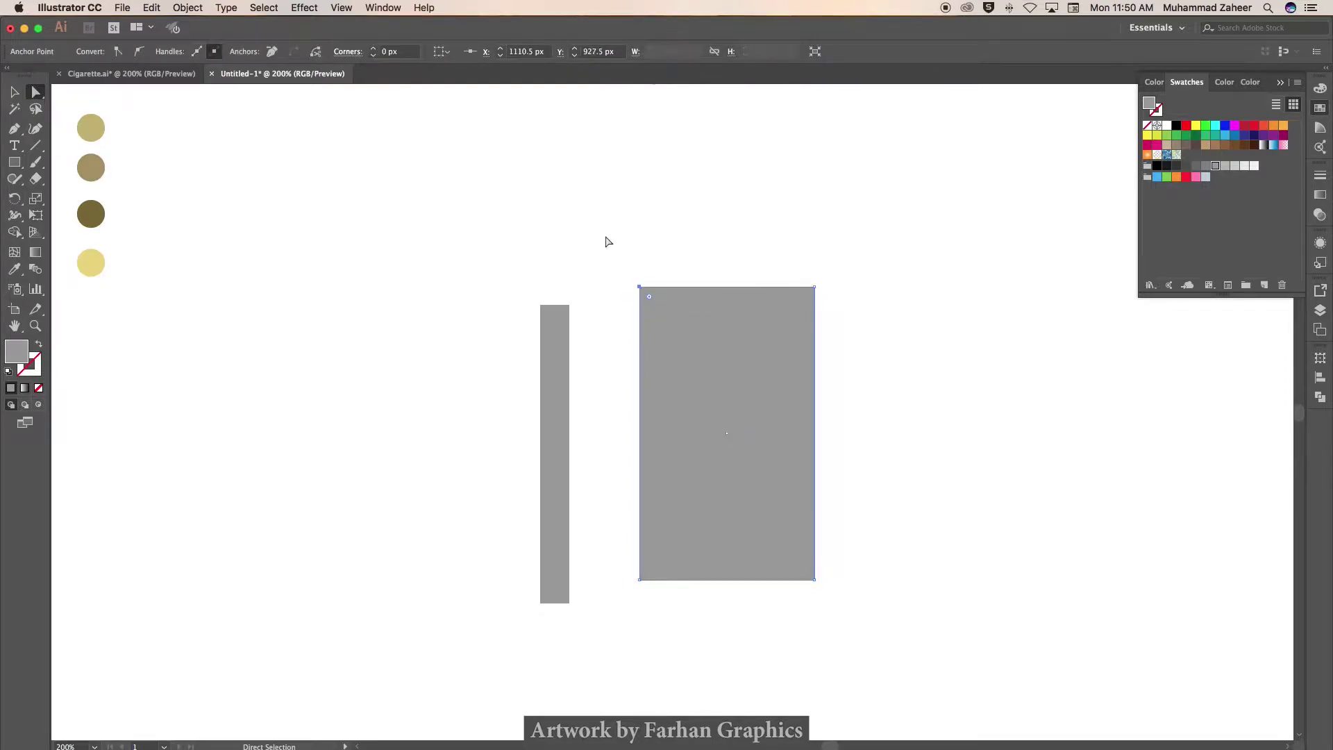
key("Up")
key("Up")
left_click(640, 580)
key("Down")
key("Down")
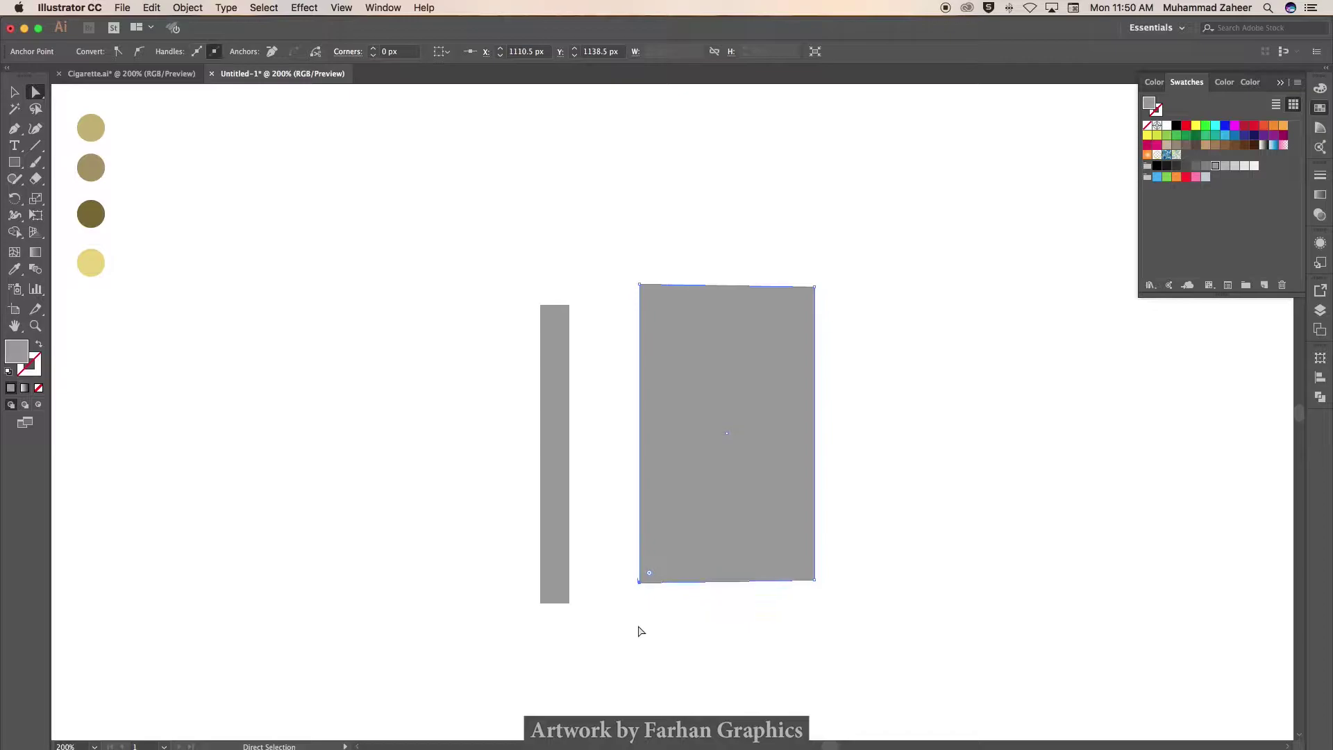
key("Down")
key("Down")
- Place the thin bar flush against the large rectangle's left edge
key("v")
left_click_drag(555, 421, 625, 401)
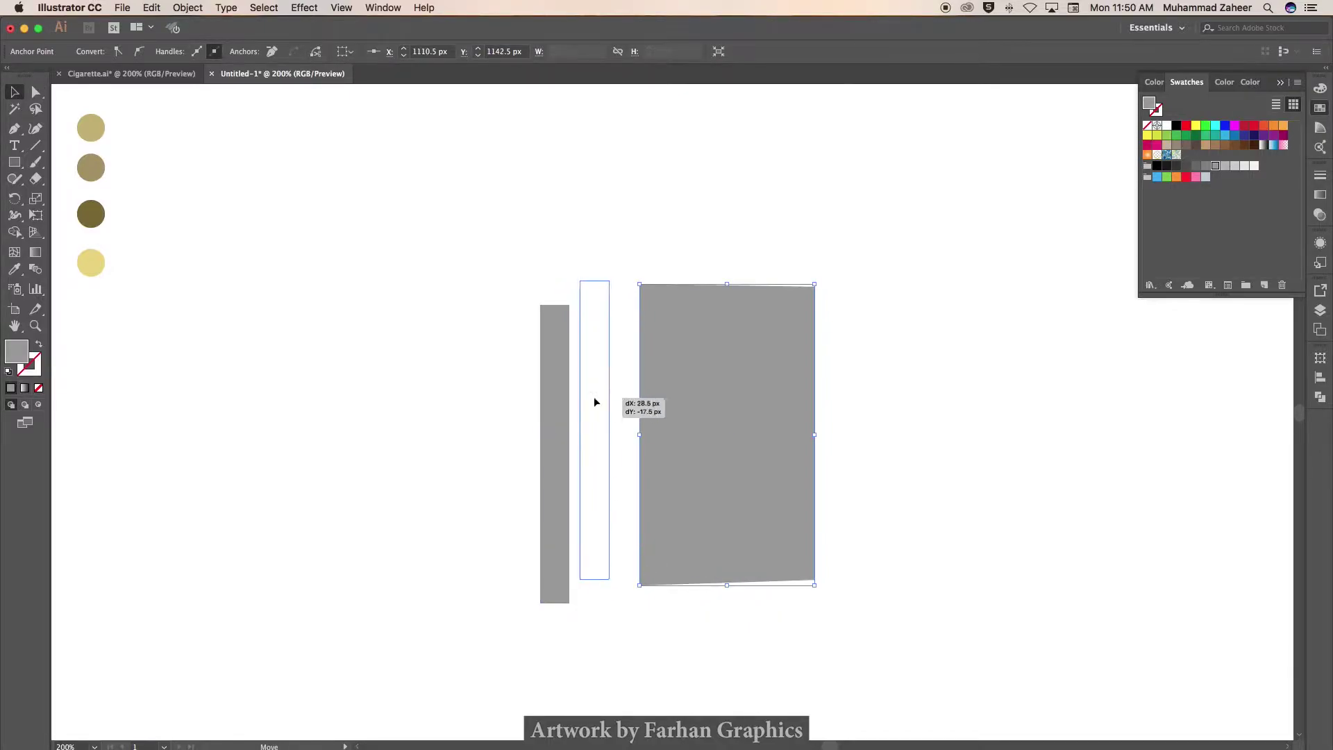
left_click(557, 403)
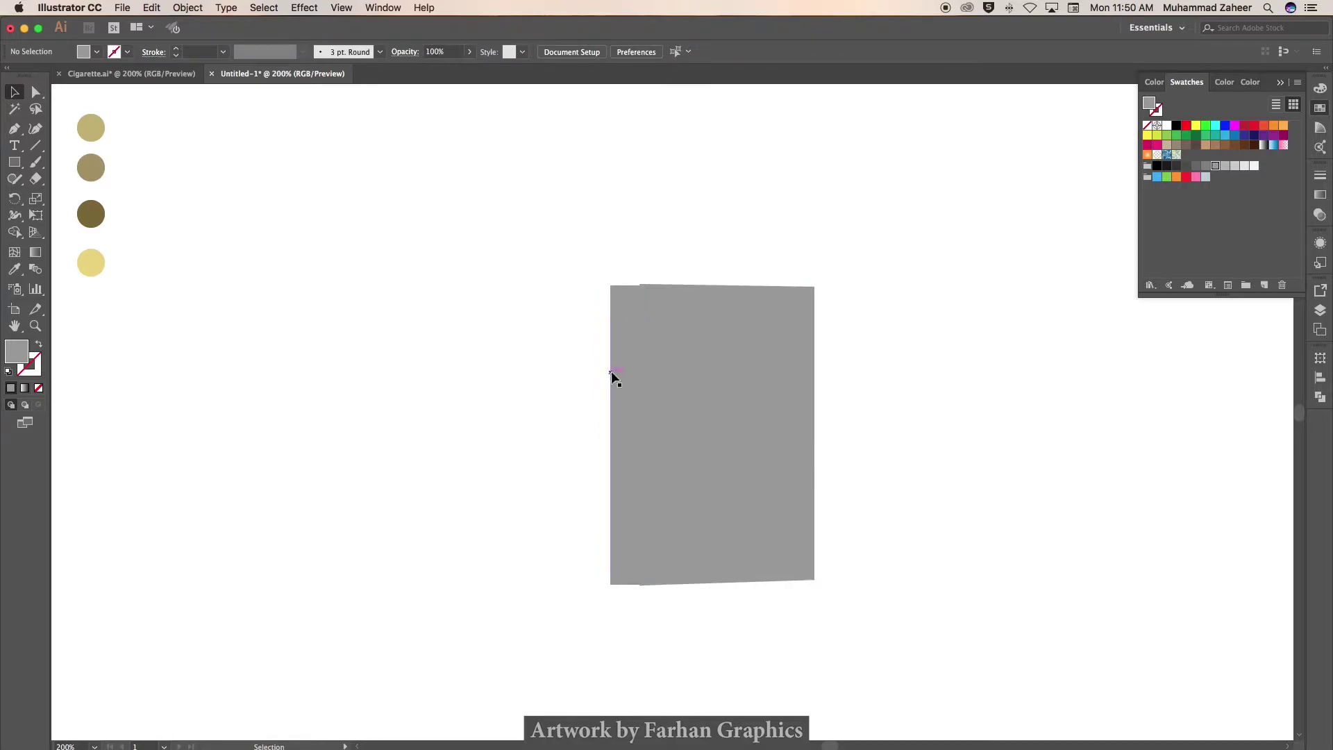
- Align the thin bar's top with the panel using Outline view
left_click(341, 7)
left_click(635, 327)
key("ctrl+y")
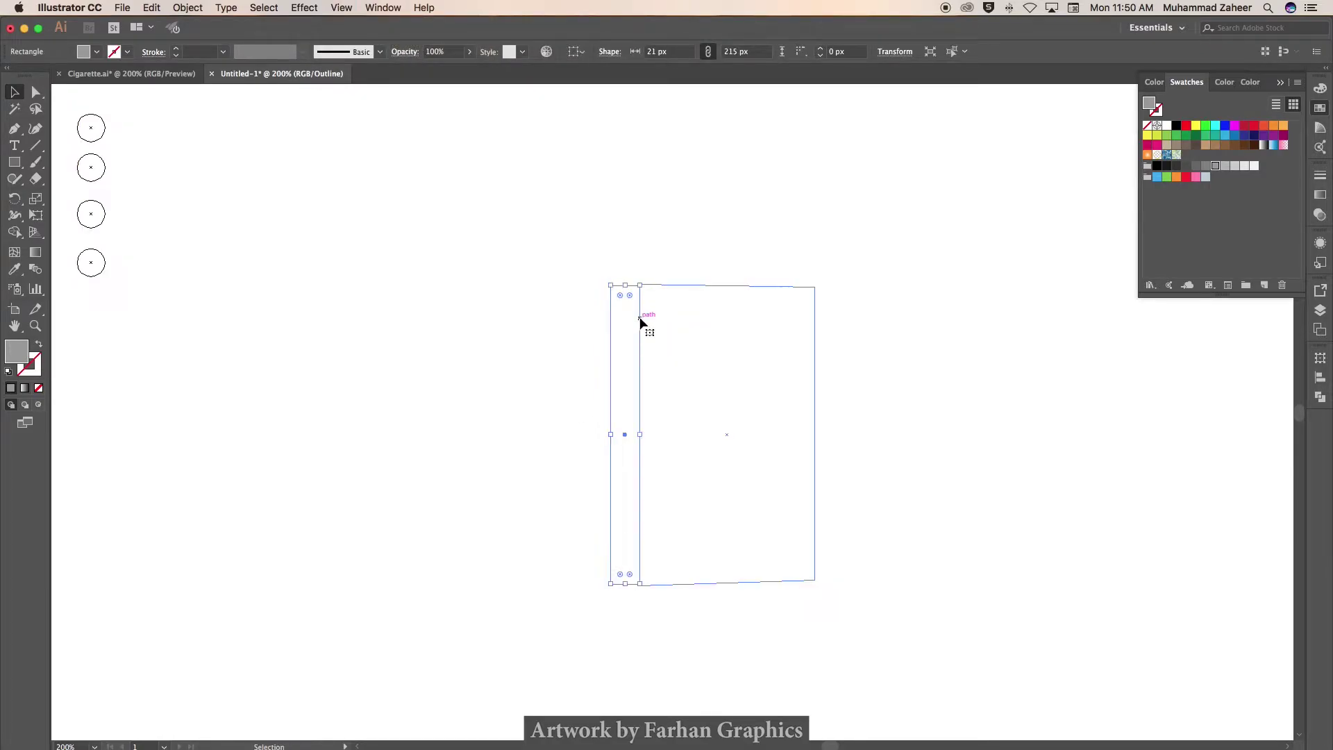
left_click(632, 317)
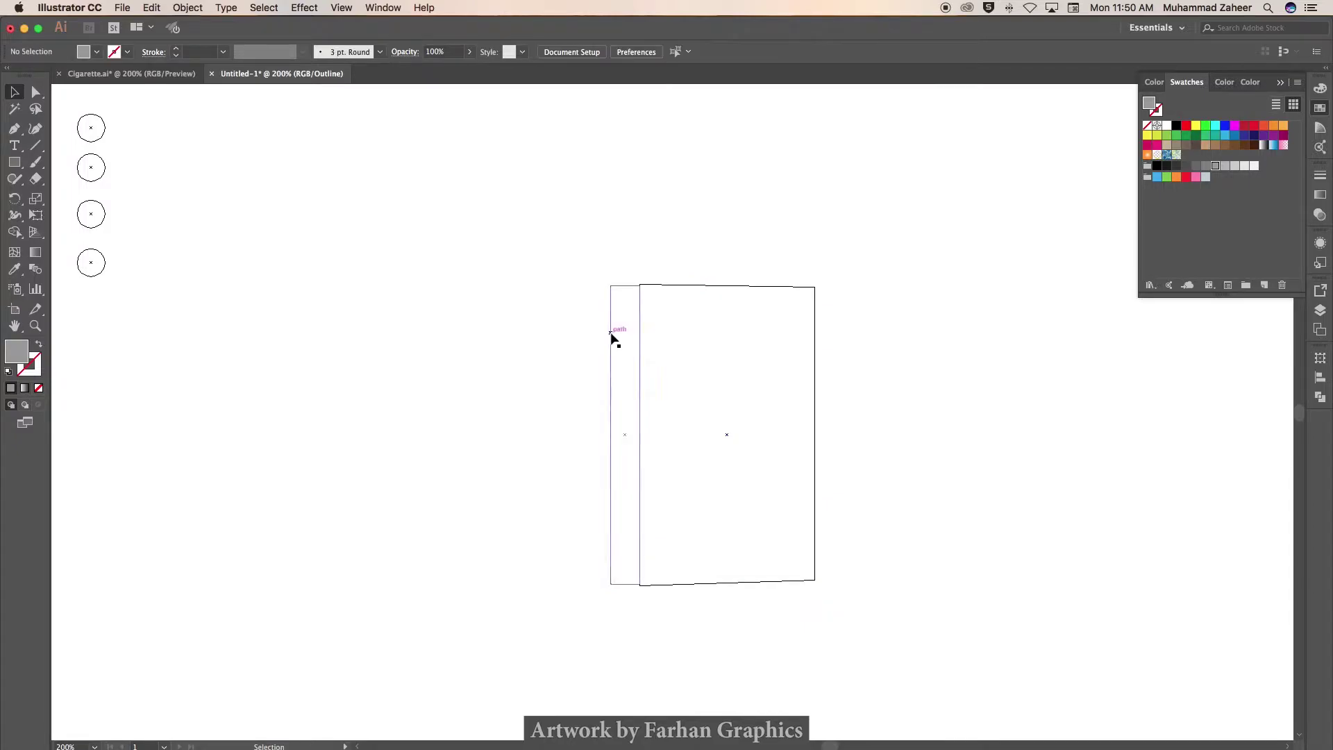
left_click(611, 337)
left_click_drag(611, 340, 612, 339)
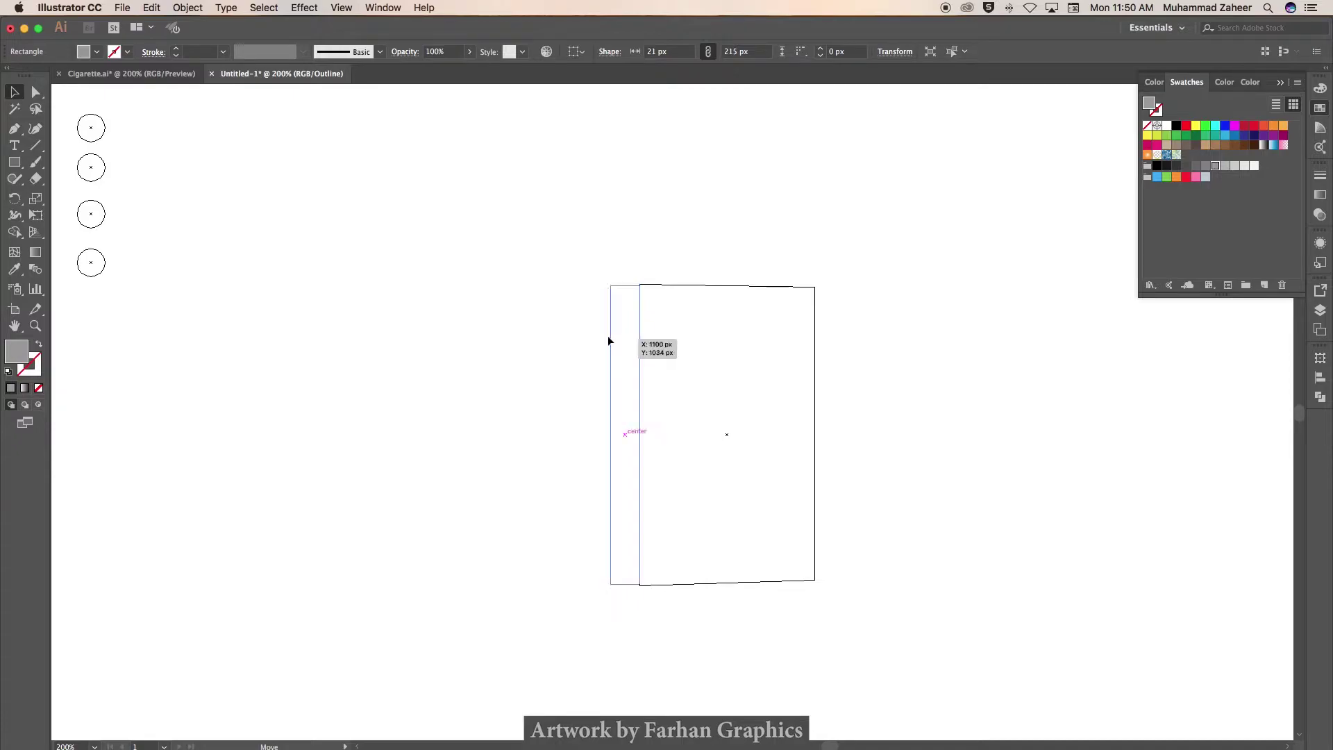
left_click_drag(609, 340, 609, 340)
left_click(514, 334)
key("ctrl+y")
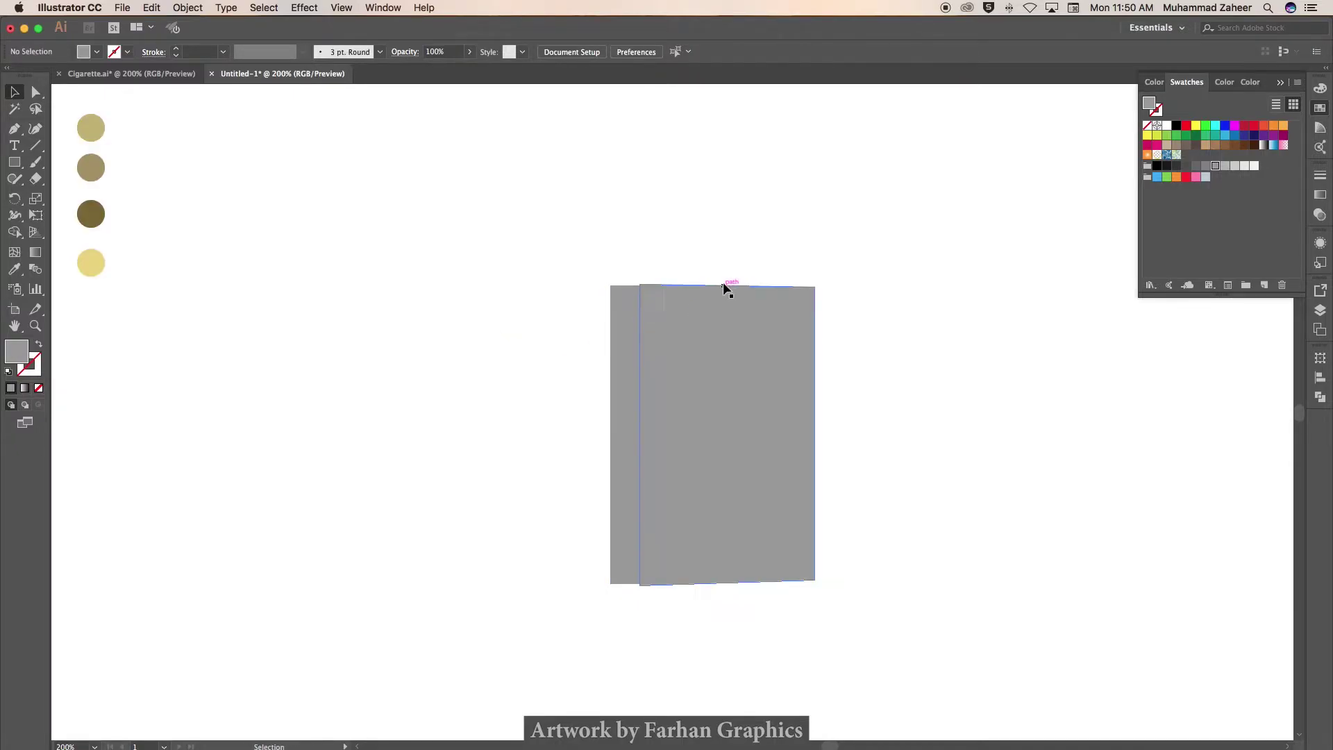
- Pull the thin bar's bottom-right anchor onto the panel's lower-left corner
scroll(629, 316, "up", 3)
left_click(628, 256)
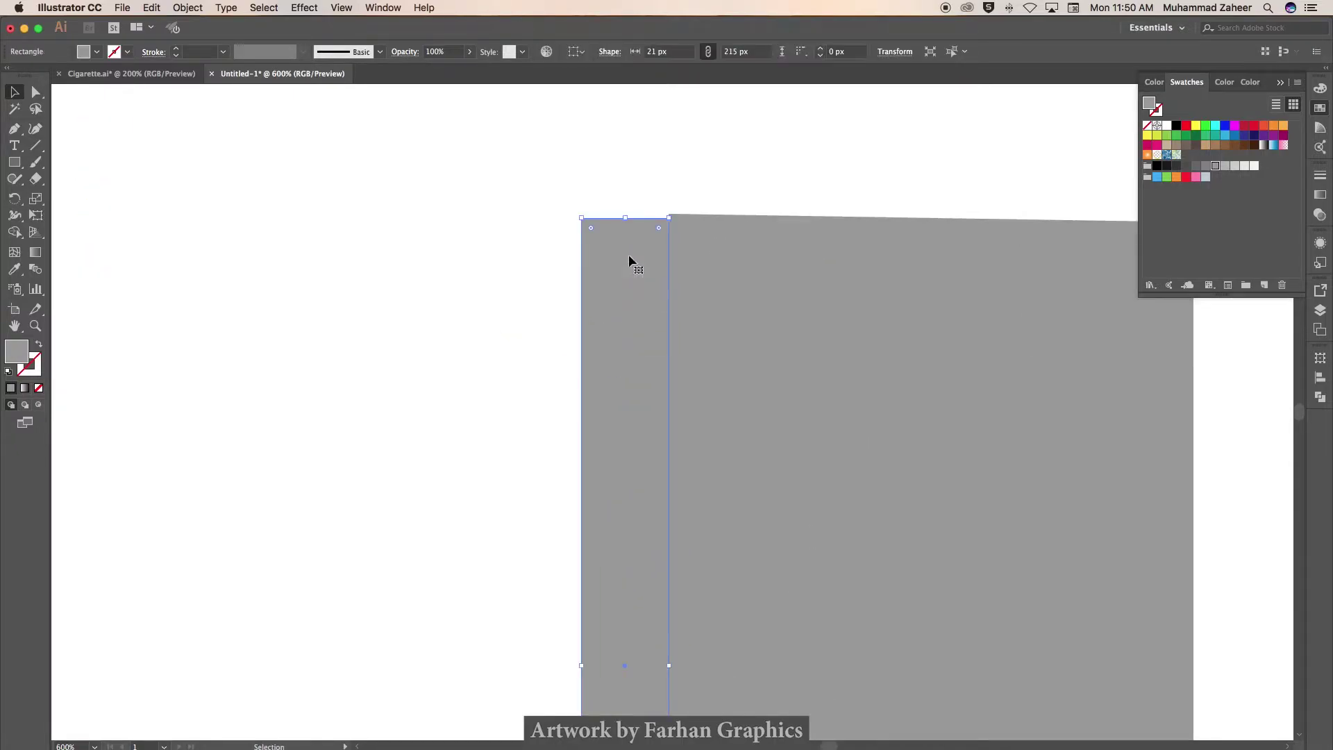
left_click(569, 288)
scroll(585, 363, "down", 2)
scroll(625, 569, "down", 1)
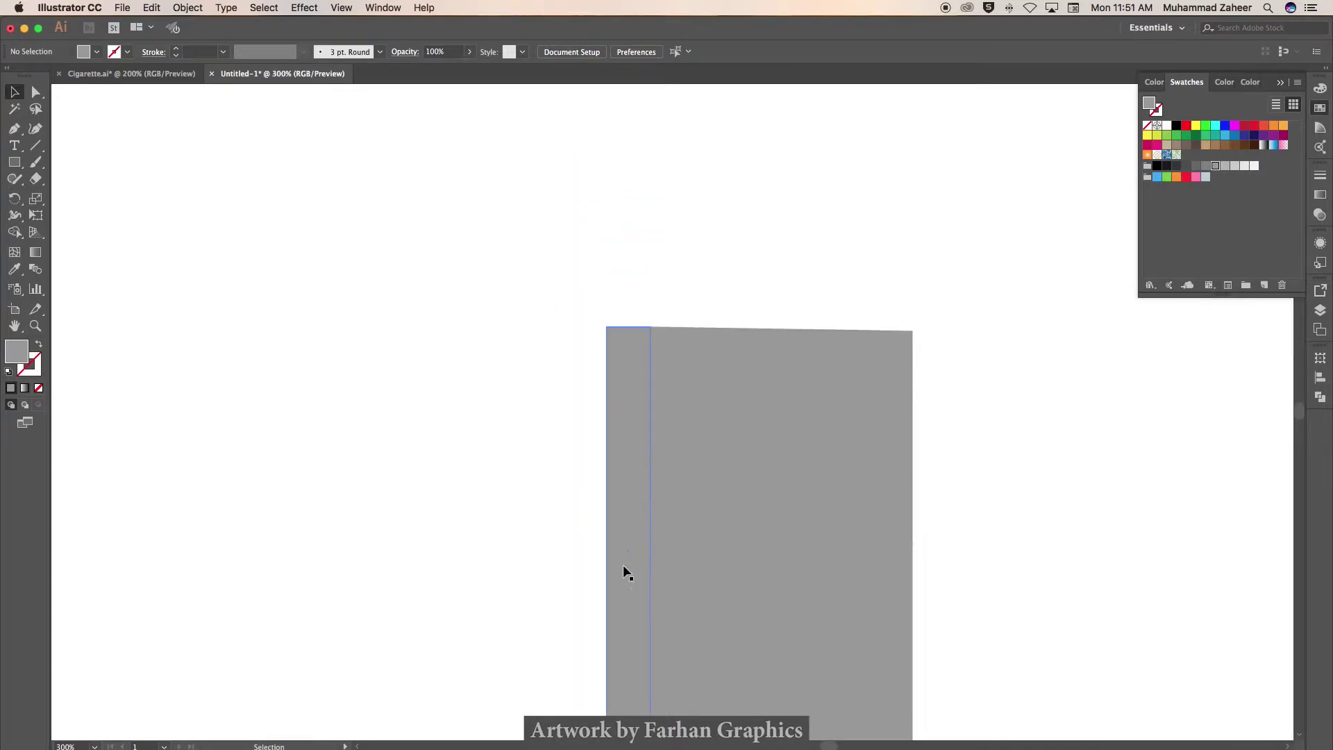
left_click(626, 573)
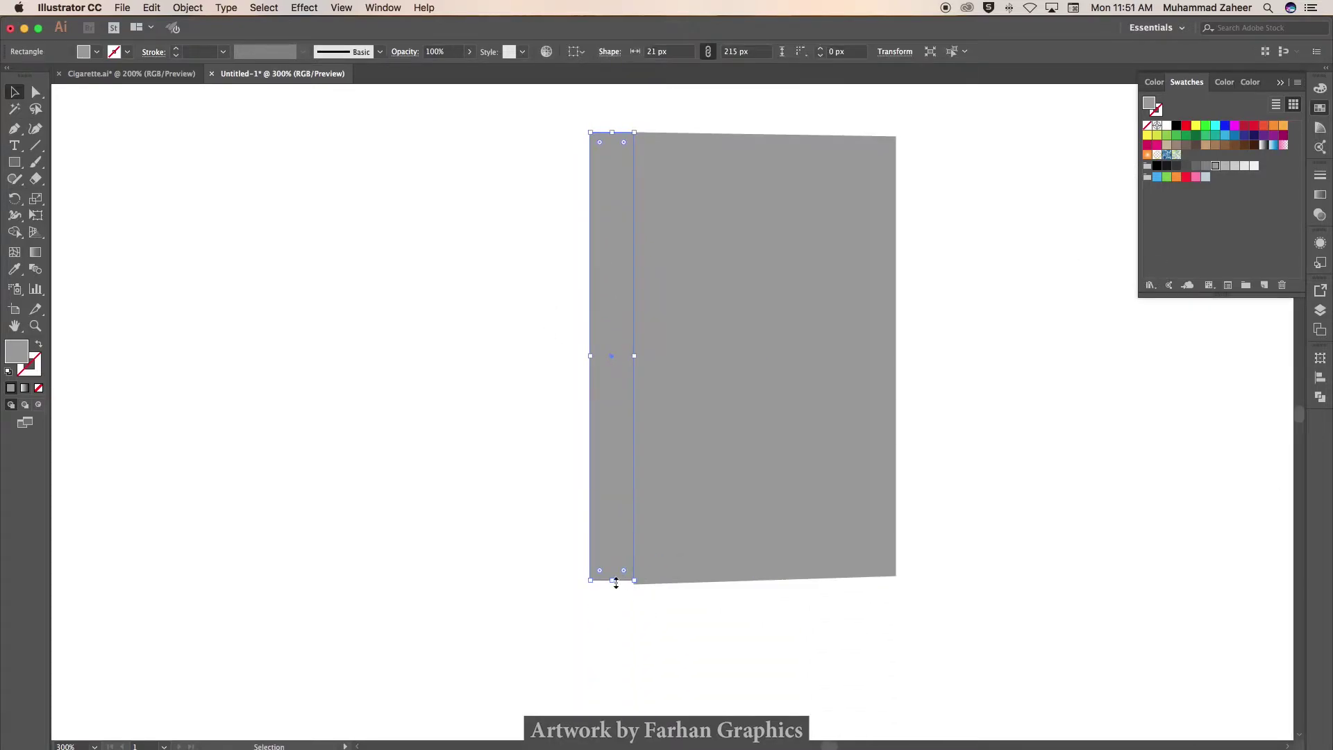
key("a")
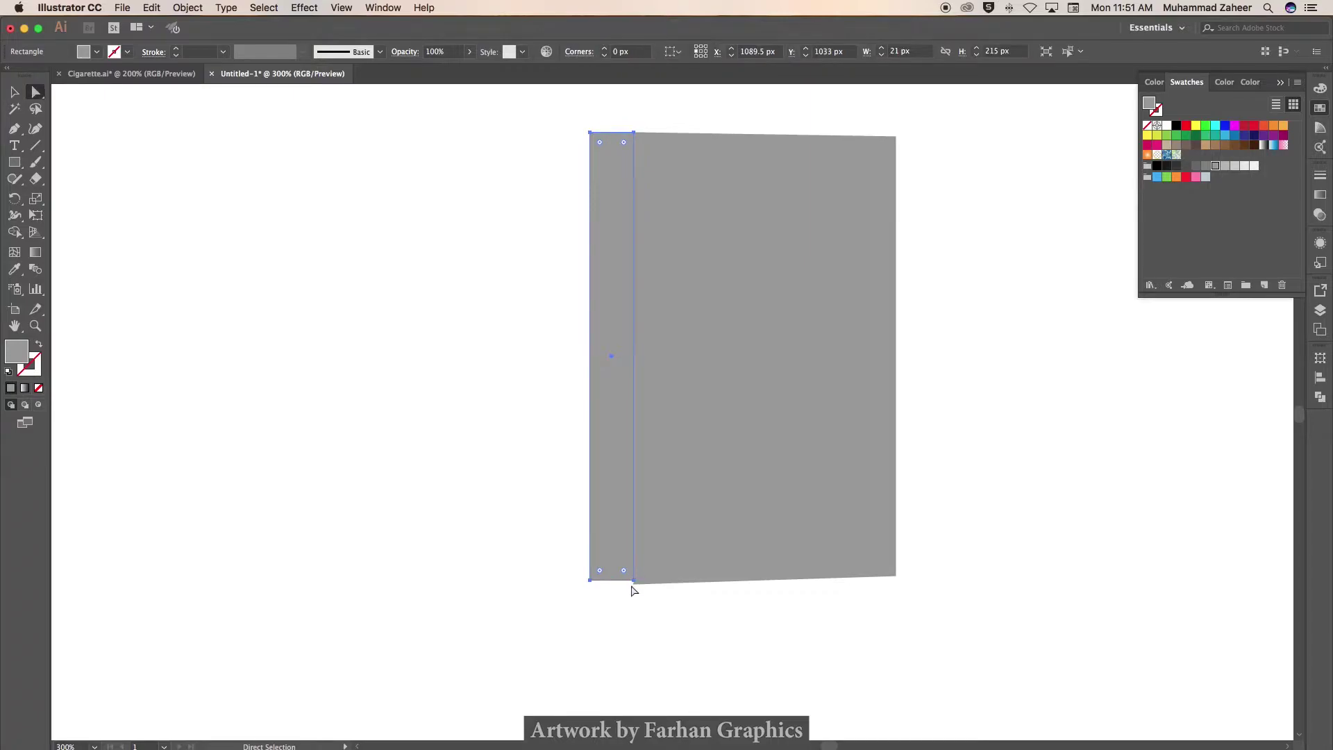
left_click_drag(632, 580, 638, 589)
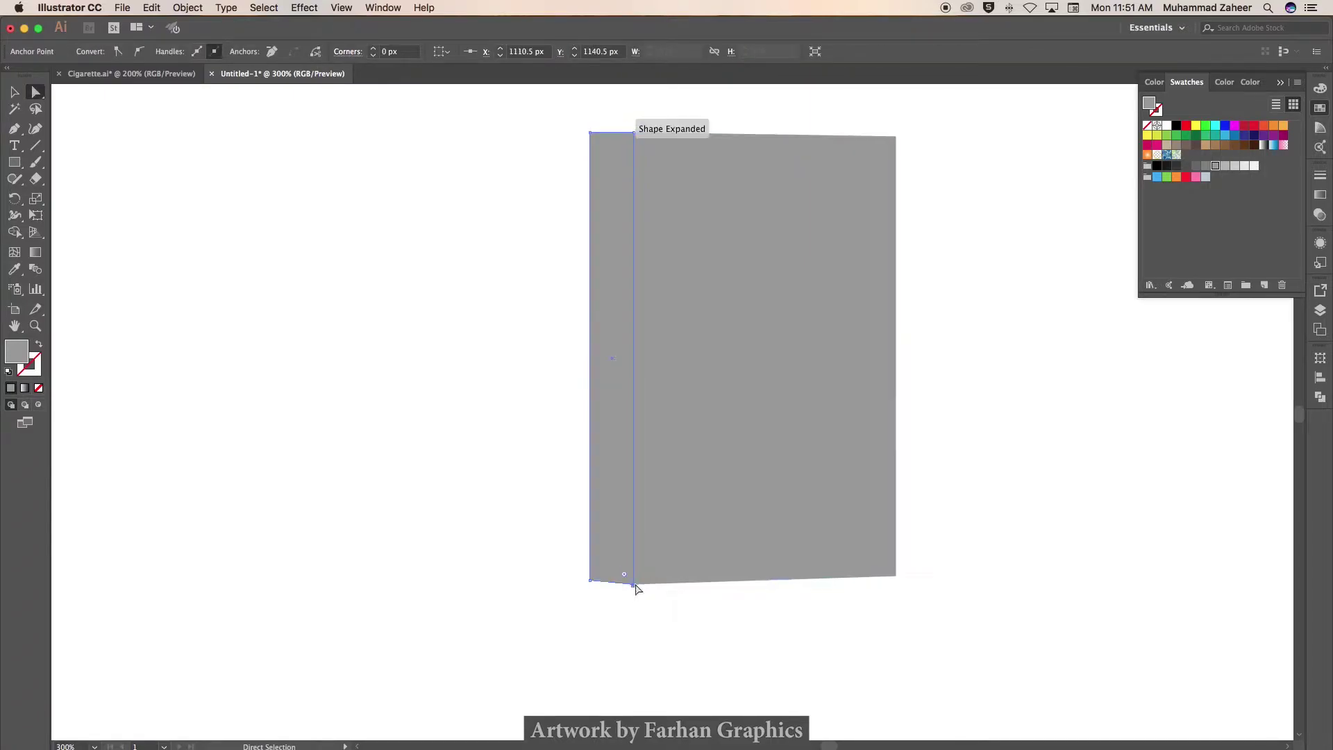
left_click(631, 608)
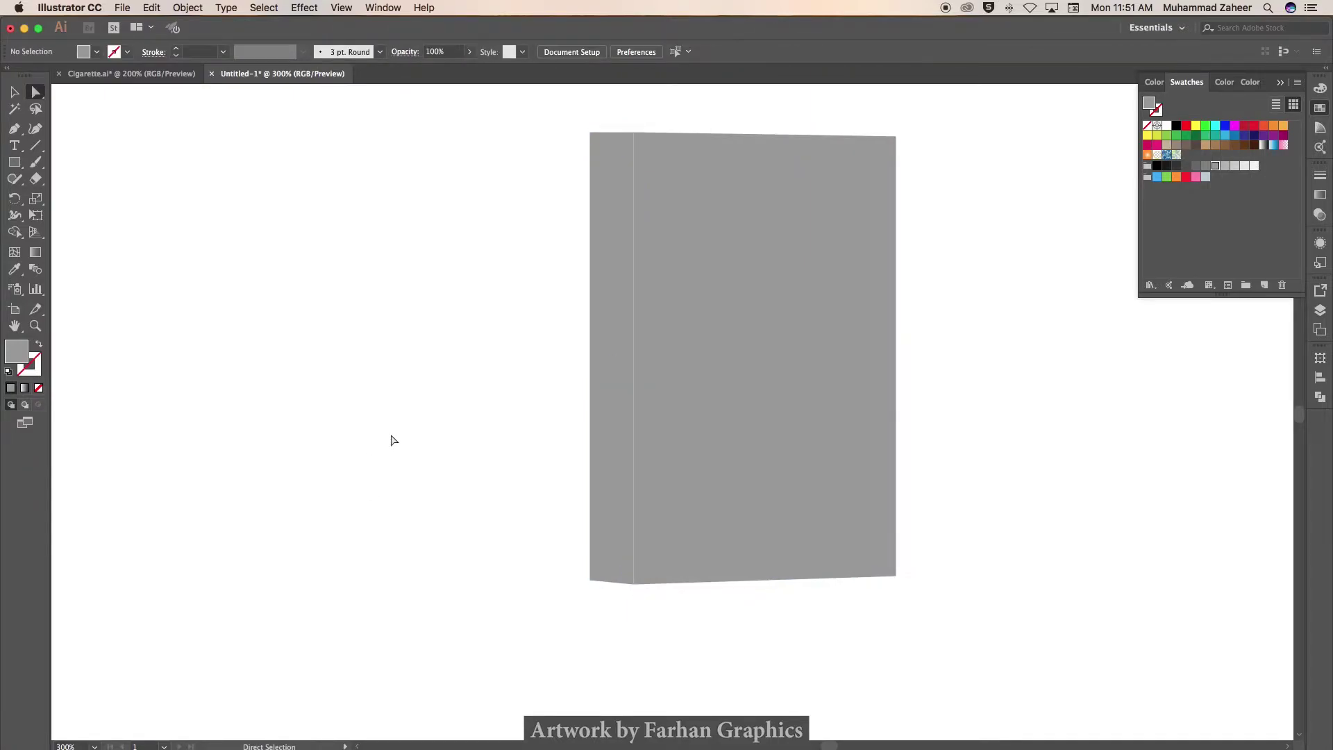
left_click(605, 394)
left_click(711, 396, "shift")
- Nudge the side strip's left corner anchors inward so the side face tapers
left_click(468, 434)
key("ctrl+y")
key("ctrl+y")
scroll(428, 399, "down", 1)
scroll(428, 397, "down", 1)
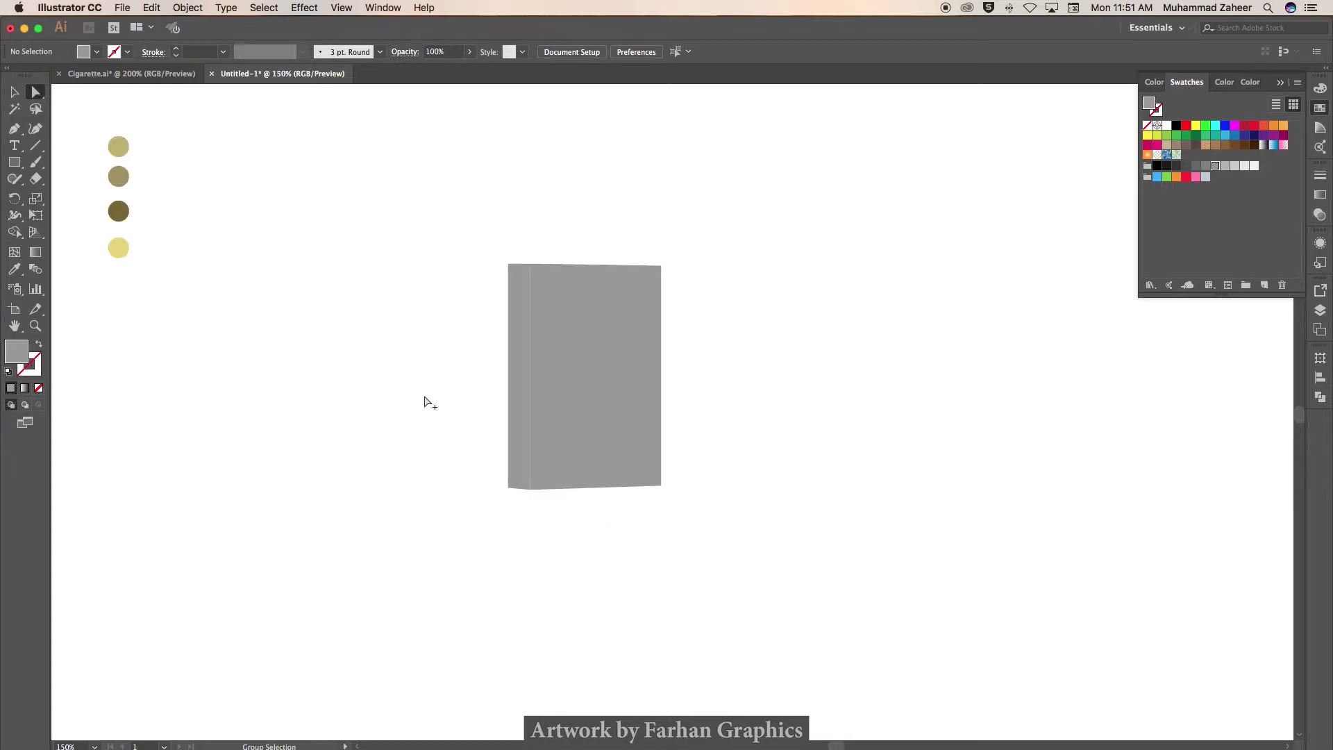
scroll(428, 401, "up", 1)
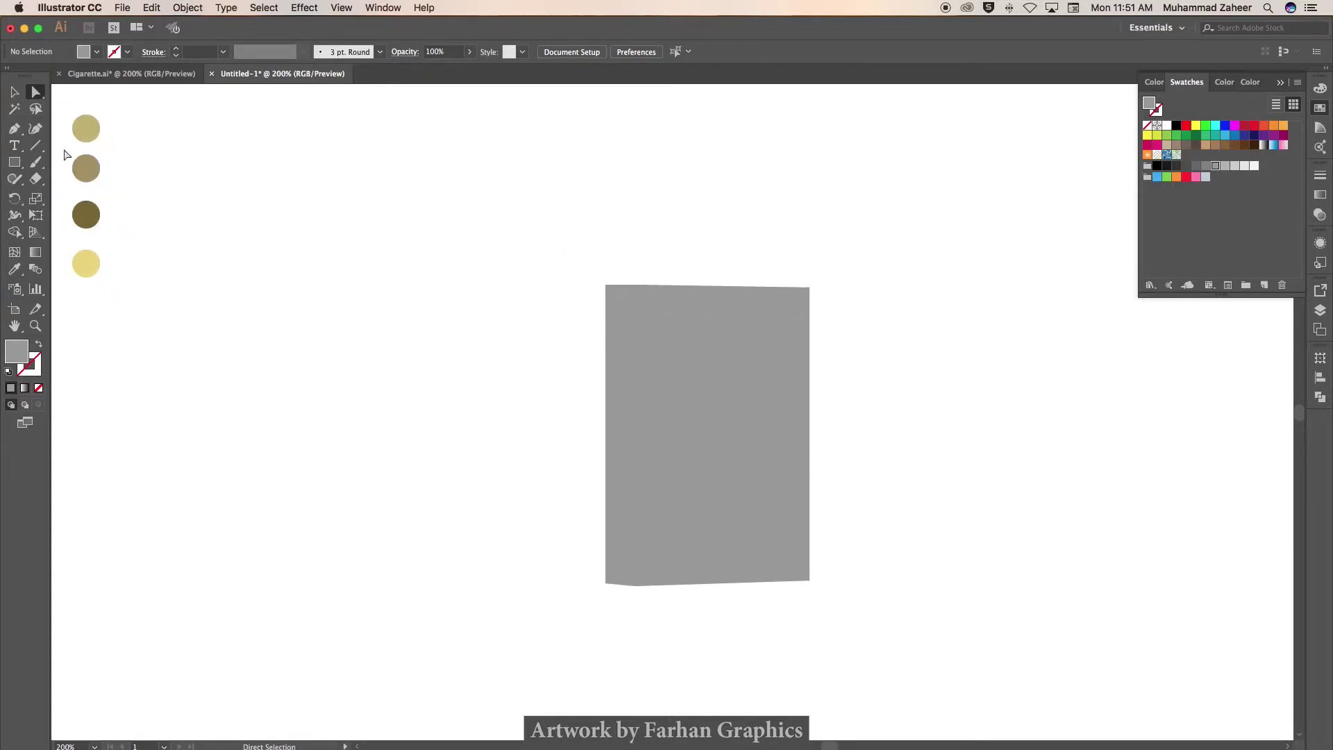
left_click(606, 285)
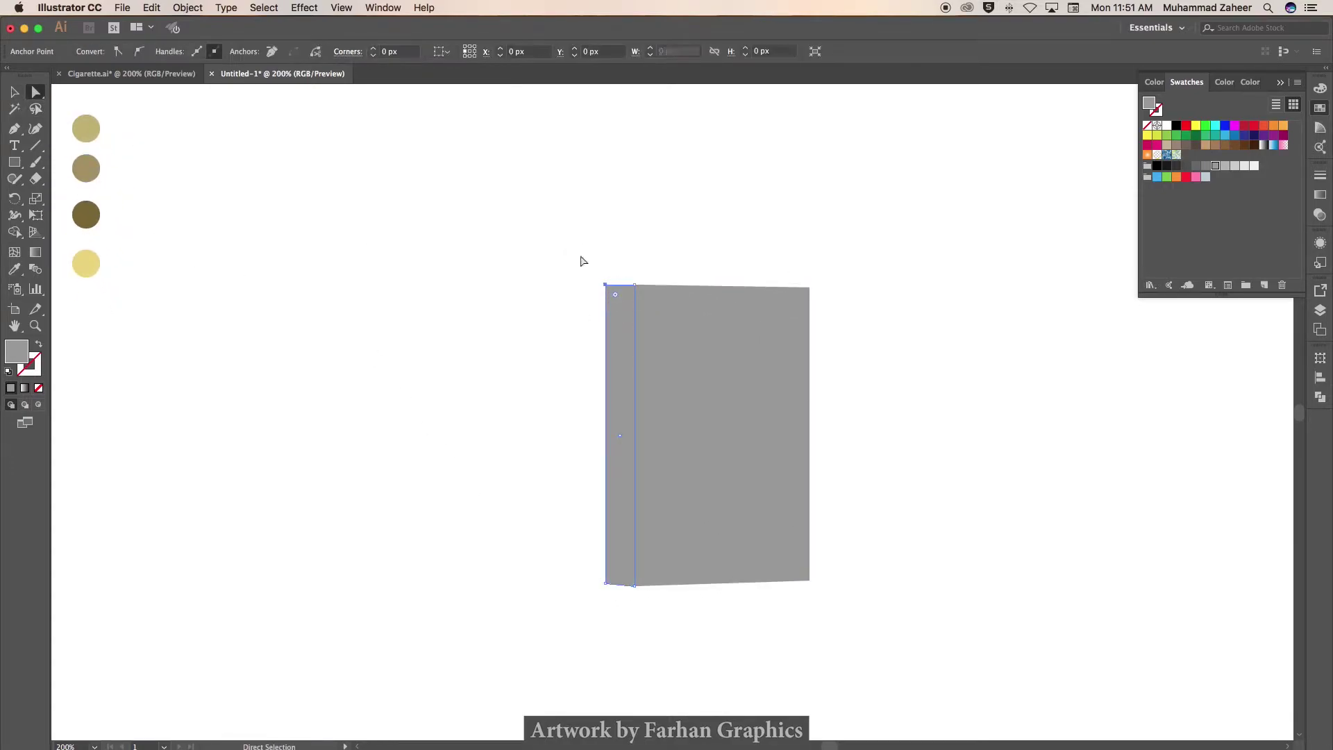
key("Down")
key("Down")
key("Down")
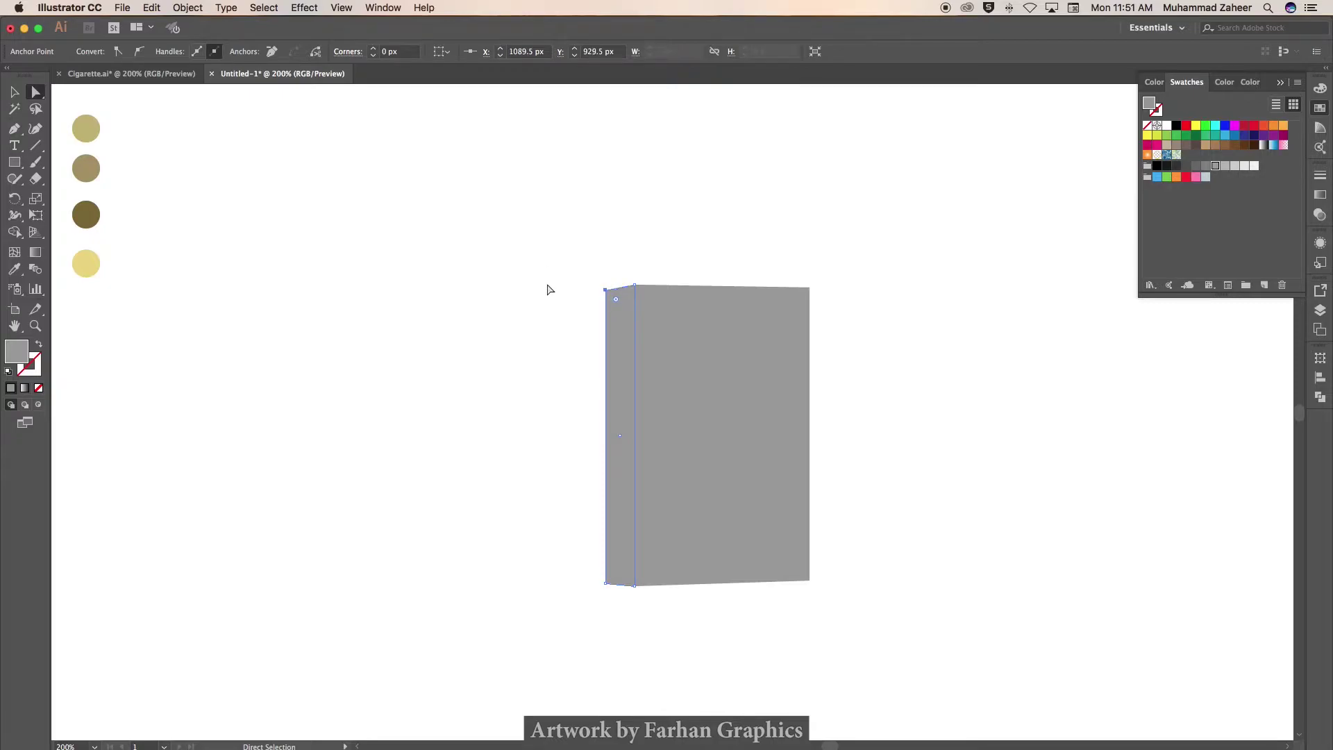
left_click(606, 583)
left_click(15, 92)
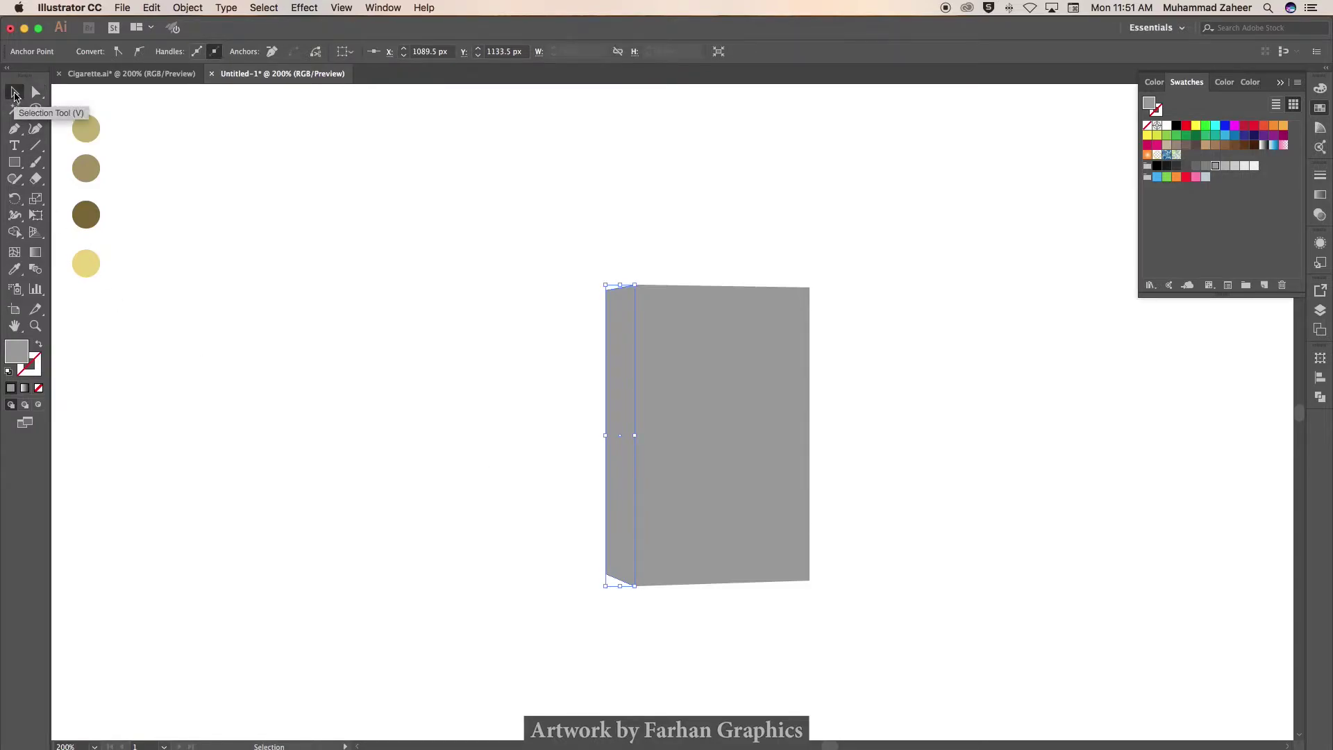
- Colour the side face with the second circle's darker tan and the front with the top circle's light tan
left_click(15, 272)
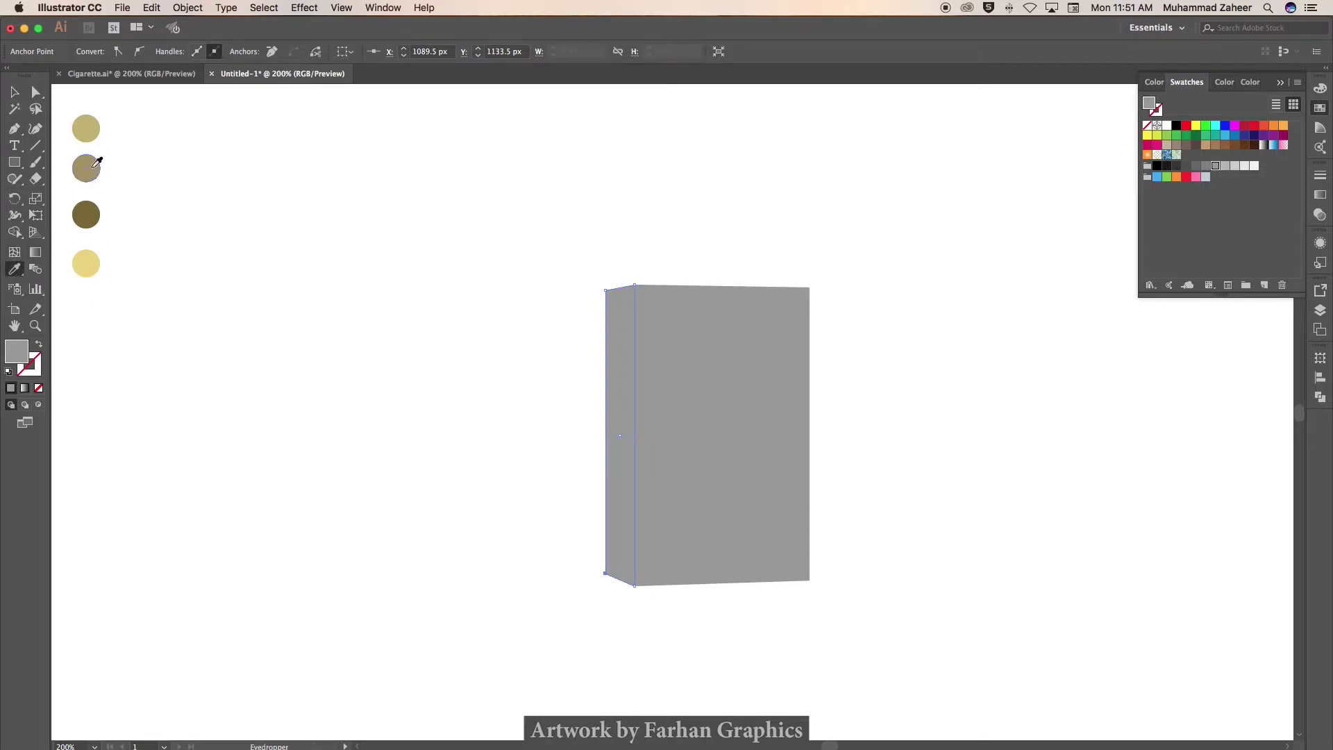
left_click(95, 166)
left_click(14, 92)
left_click(784, 443)
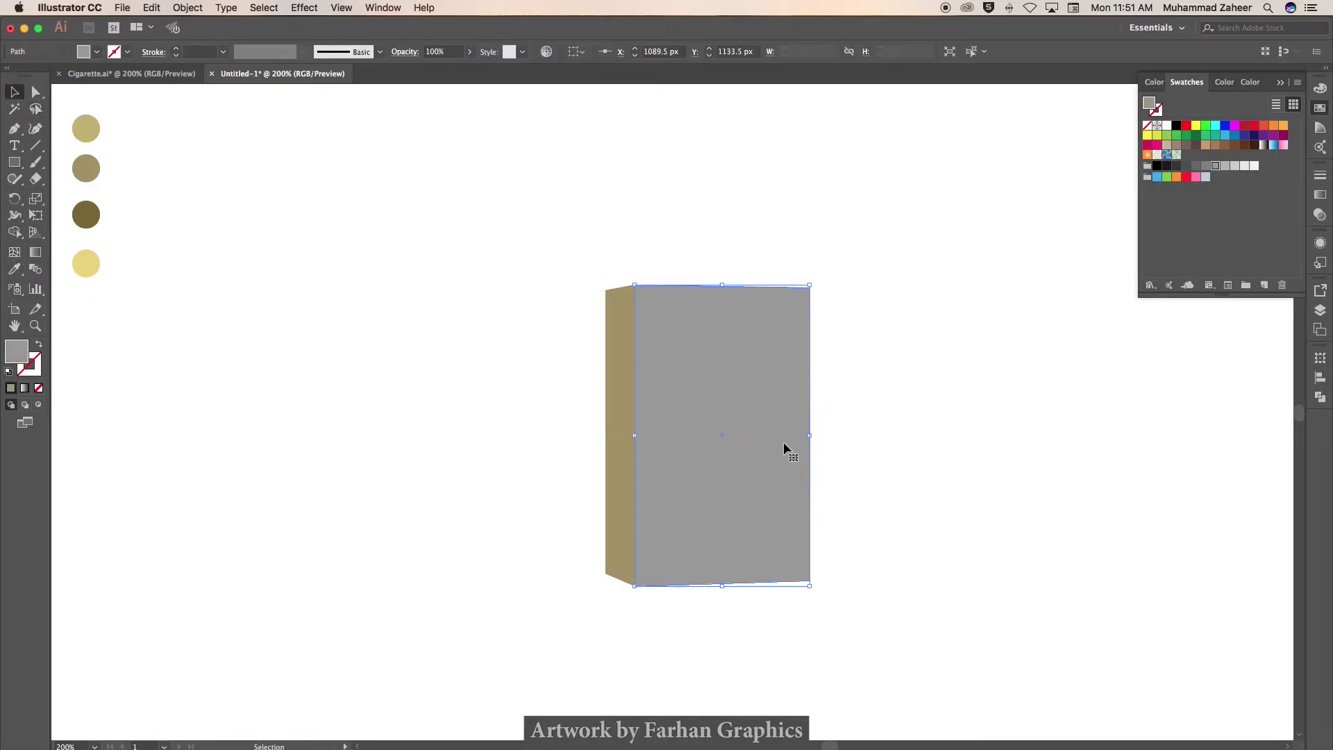
left_click(15, 269)
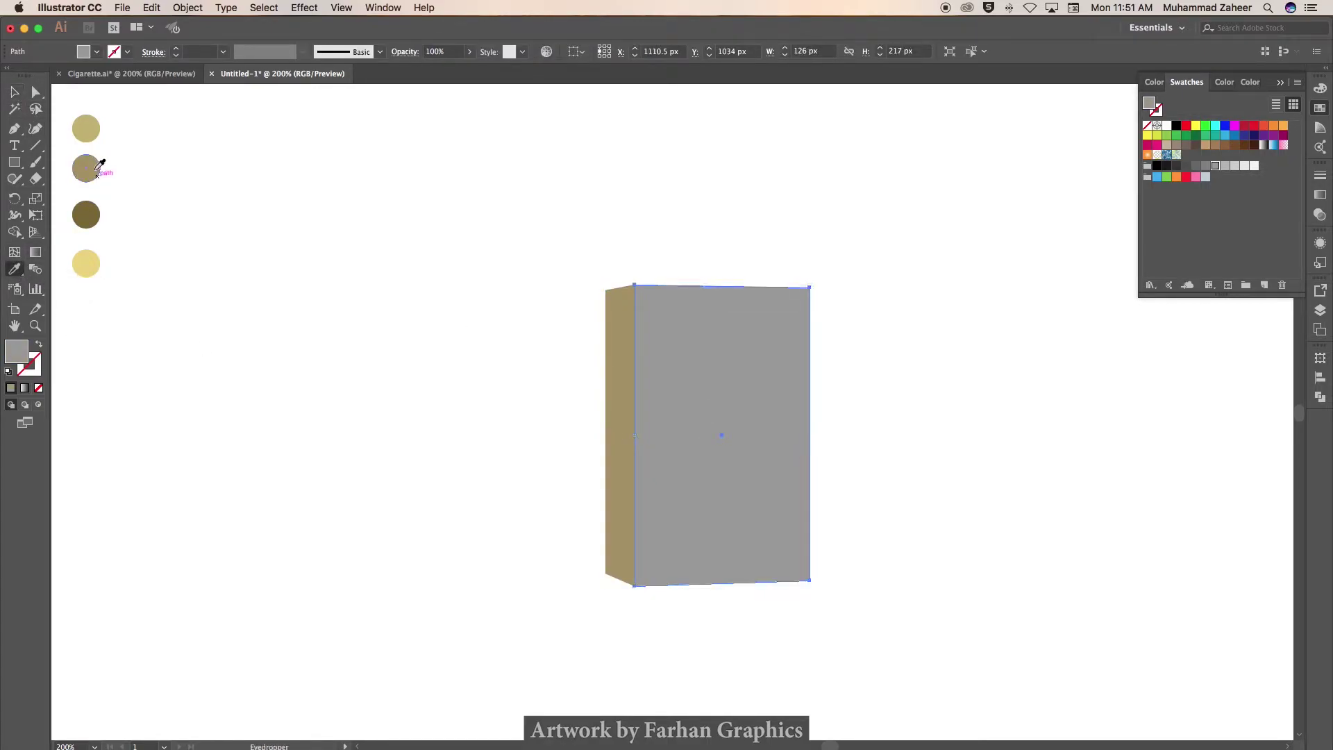
left_click(97, 131)
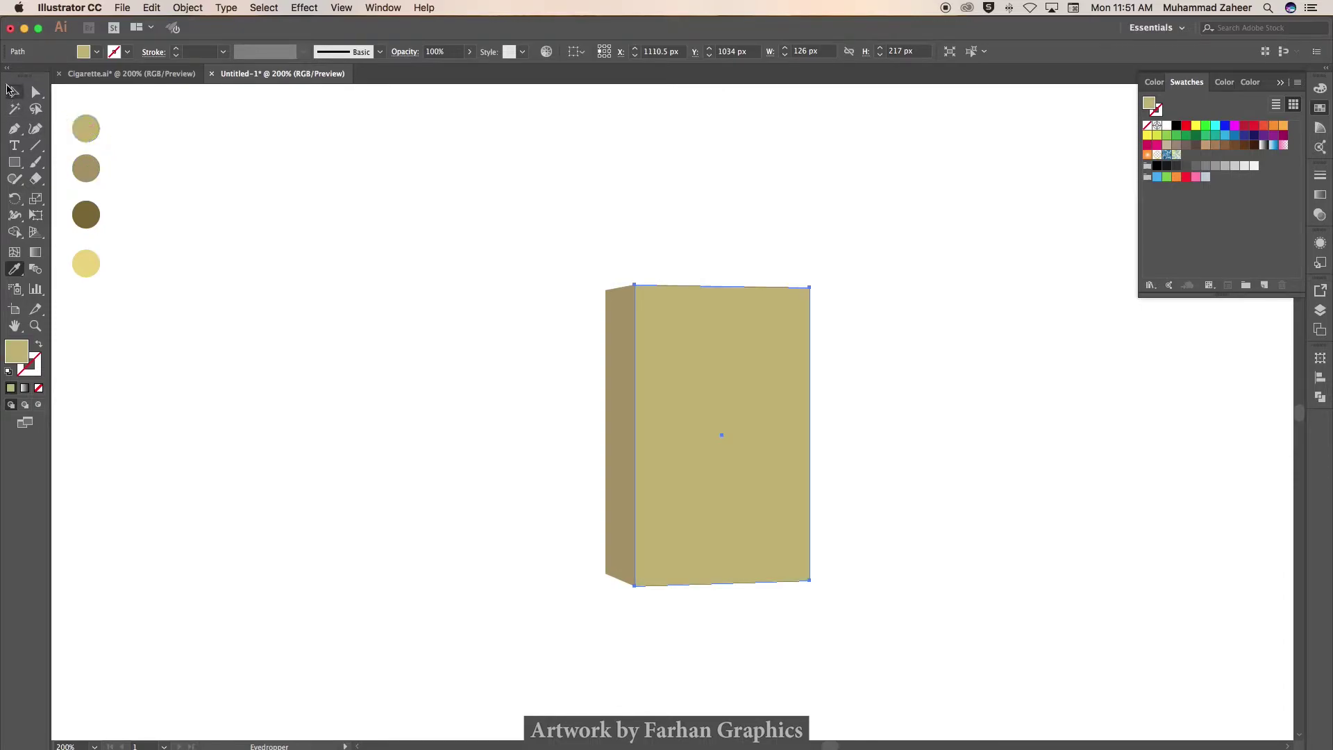
left_click(14, 92)
left_click(240, 351)
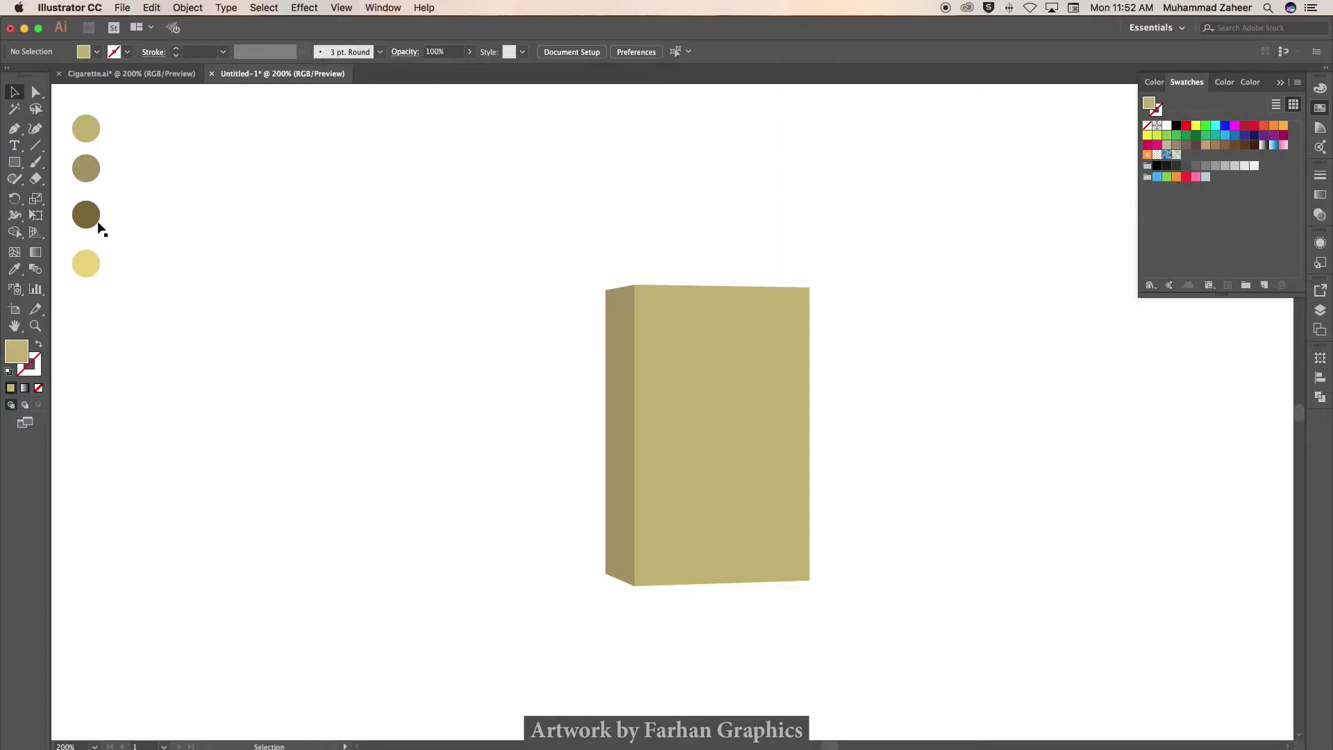
- Draw the lid seam path across the front and diagonally up the side face
left_click(16, 131)
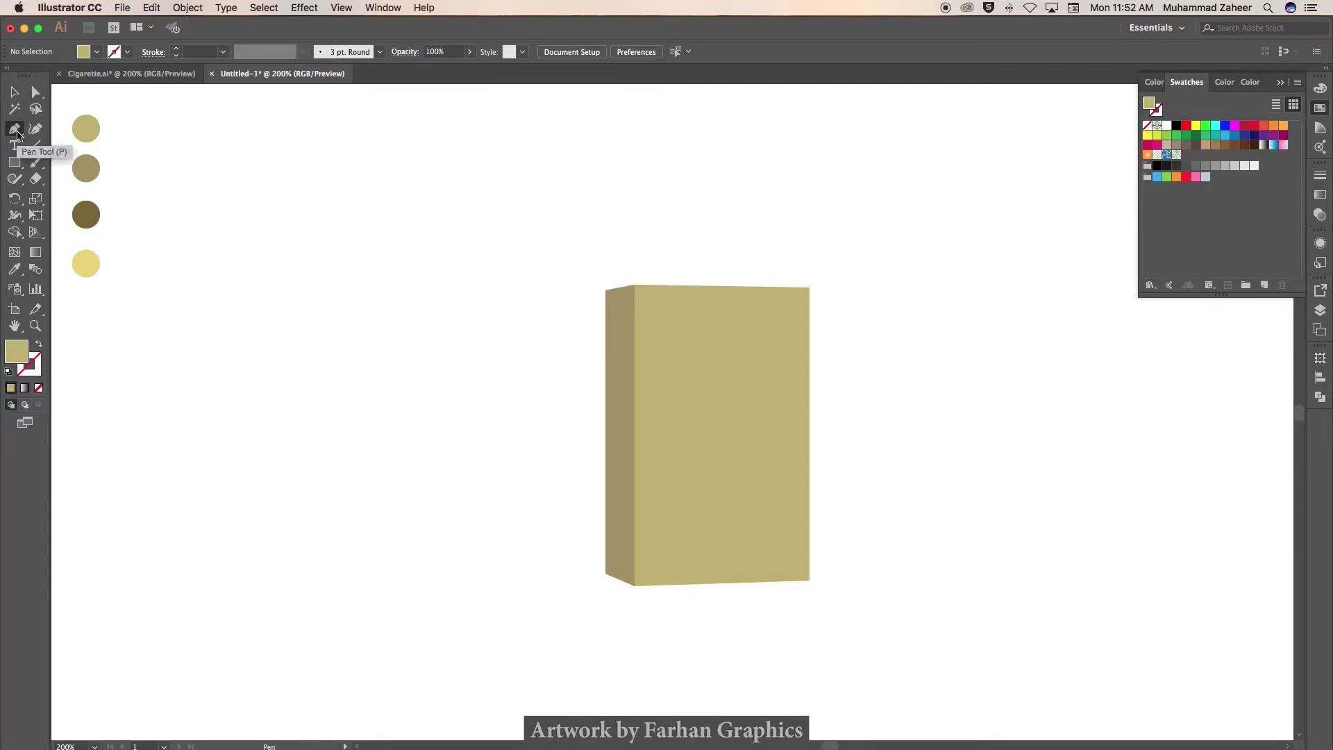
left_click(810, 376)
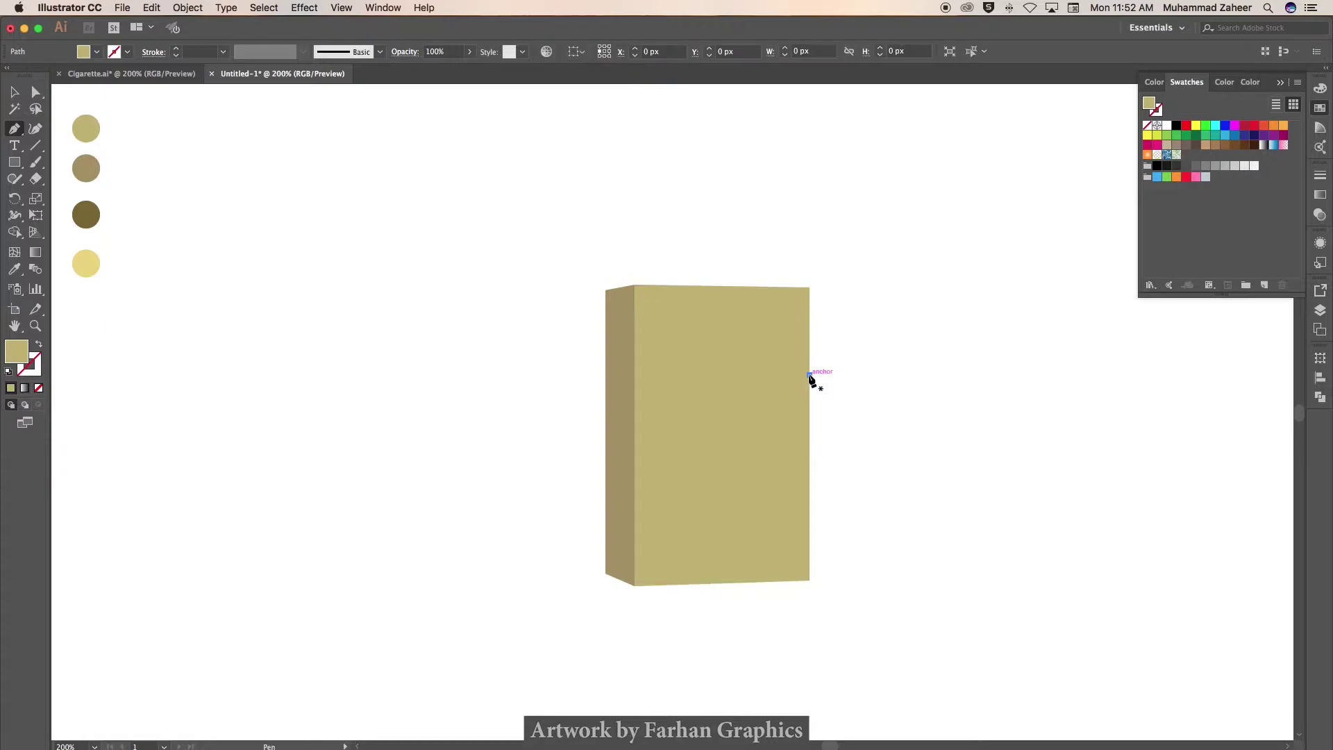
left_click(636, 376)
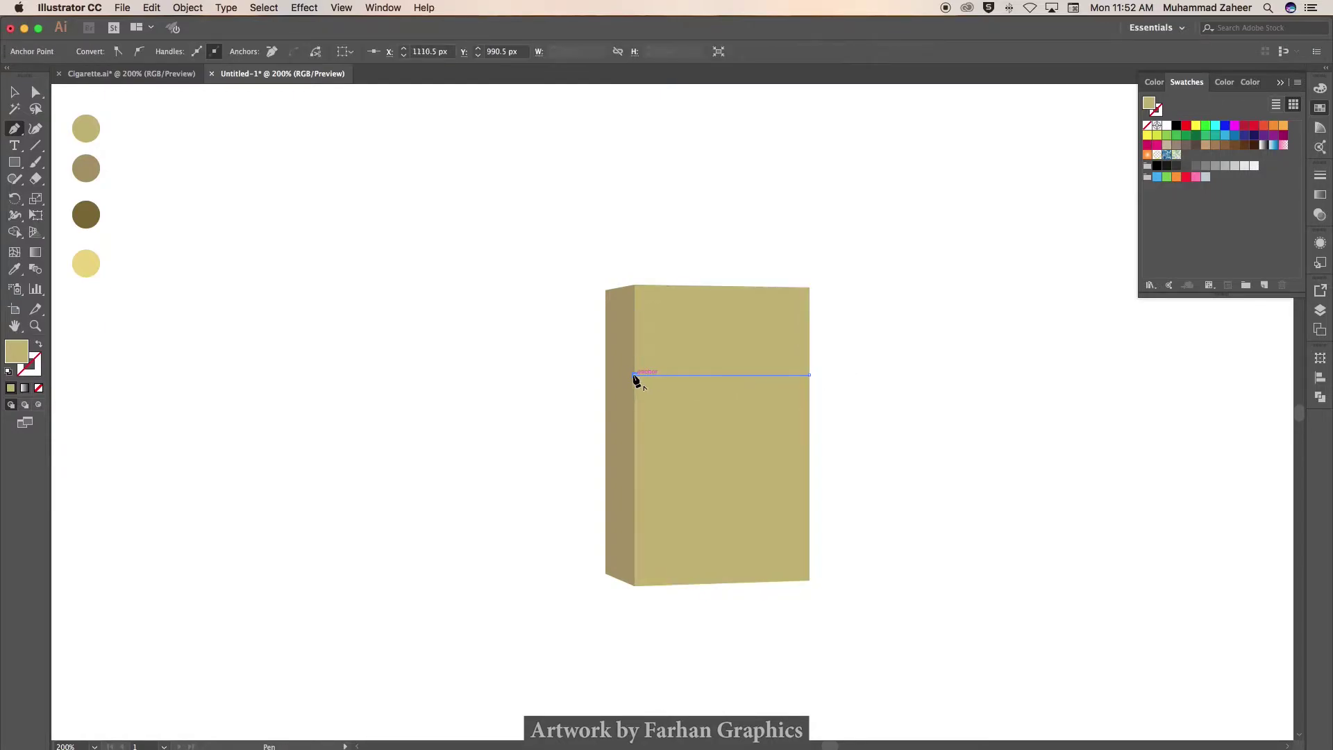
left_click(605, 346)
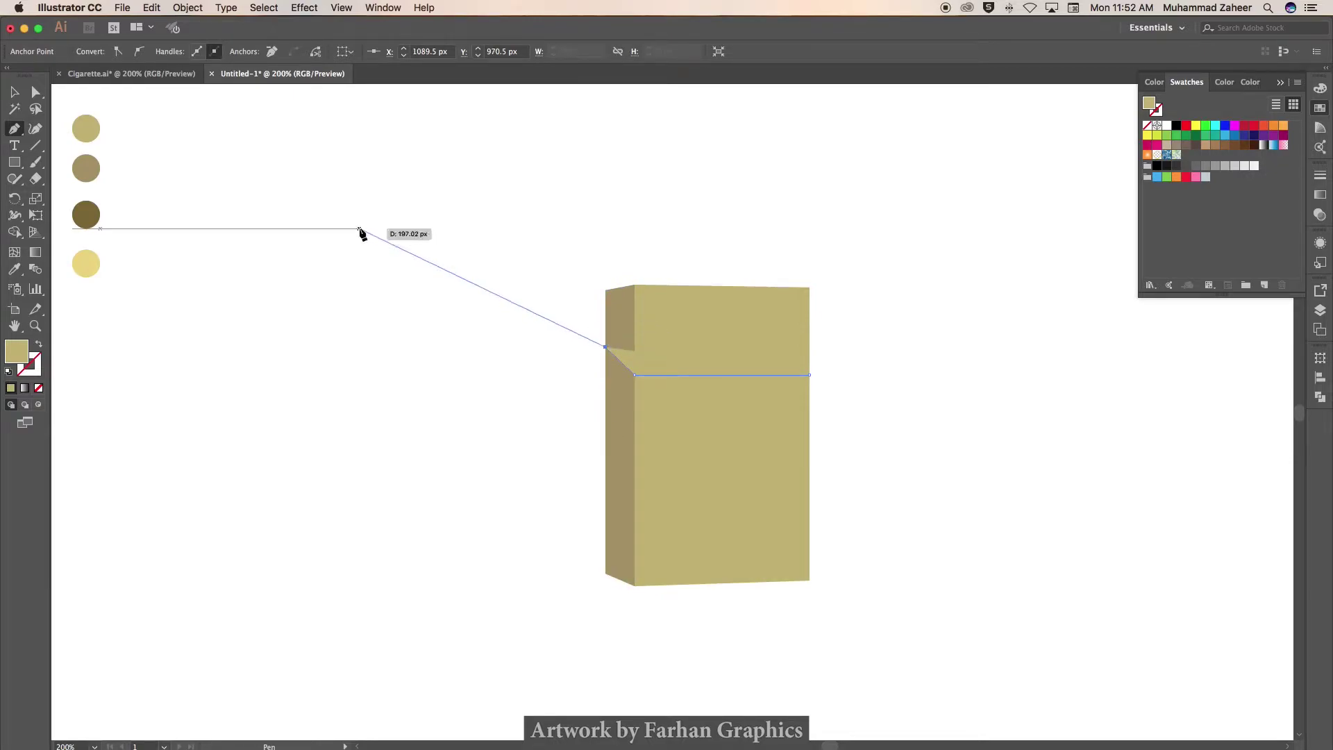
key("v")
- Give the seam no fill and a brown #796732 stroke
left_click(38, 388)
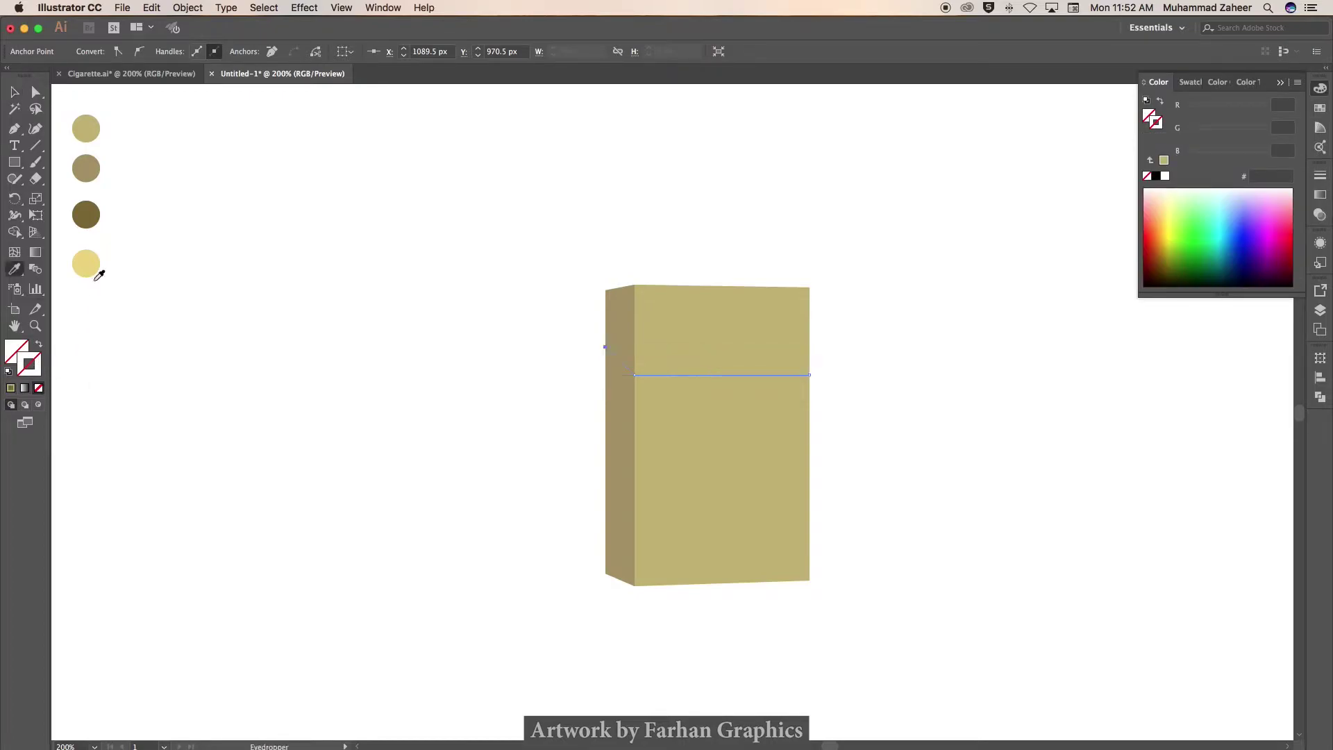
key("i")
left_click(87, 215)
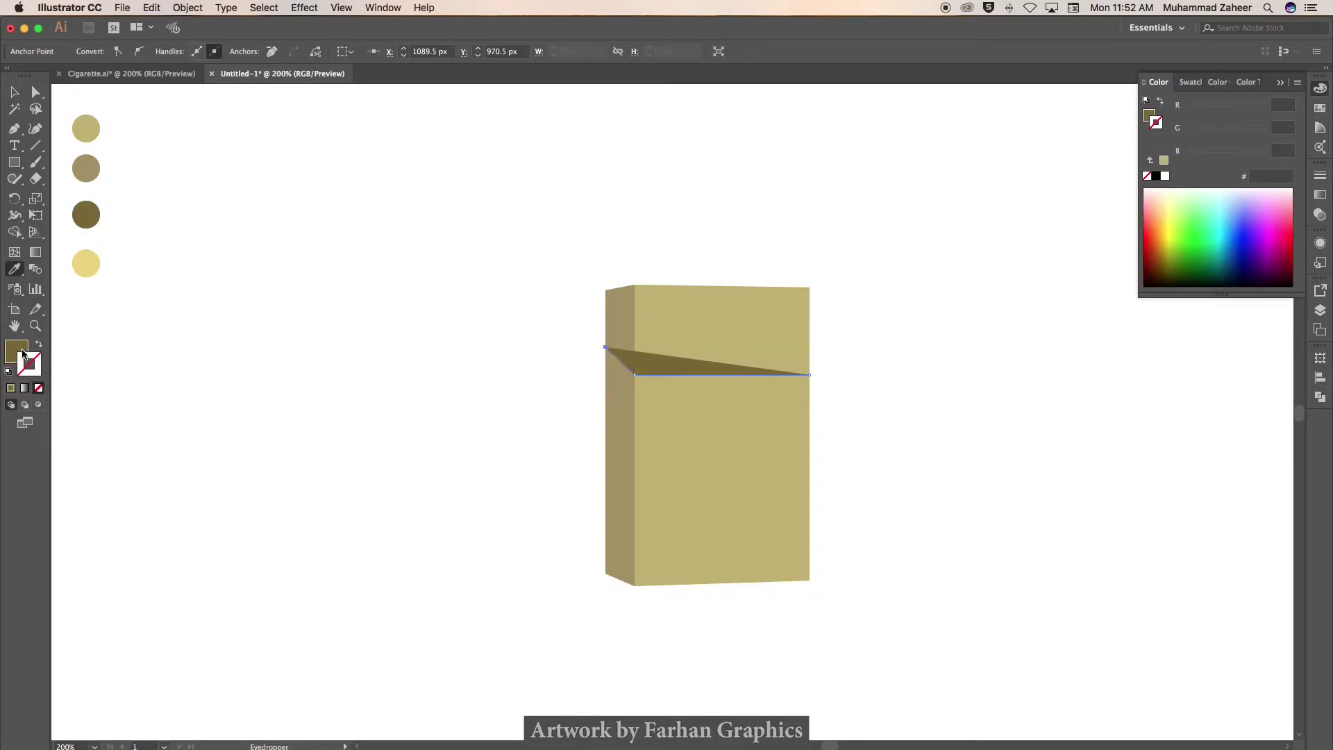
left_click(39, 388)
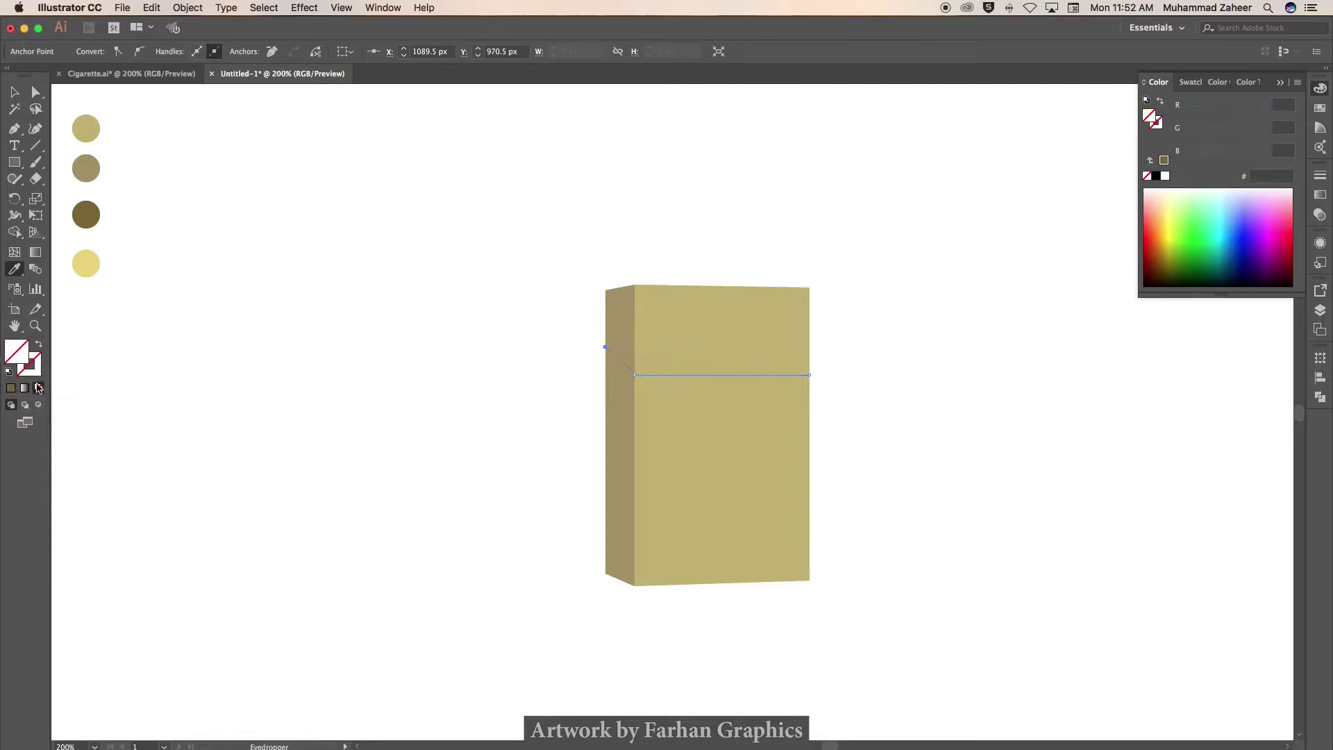
left_click(33, 373)
left_click(12, 389)
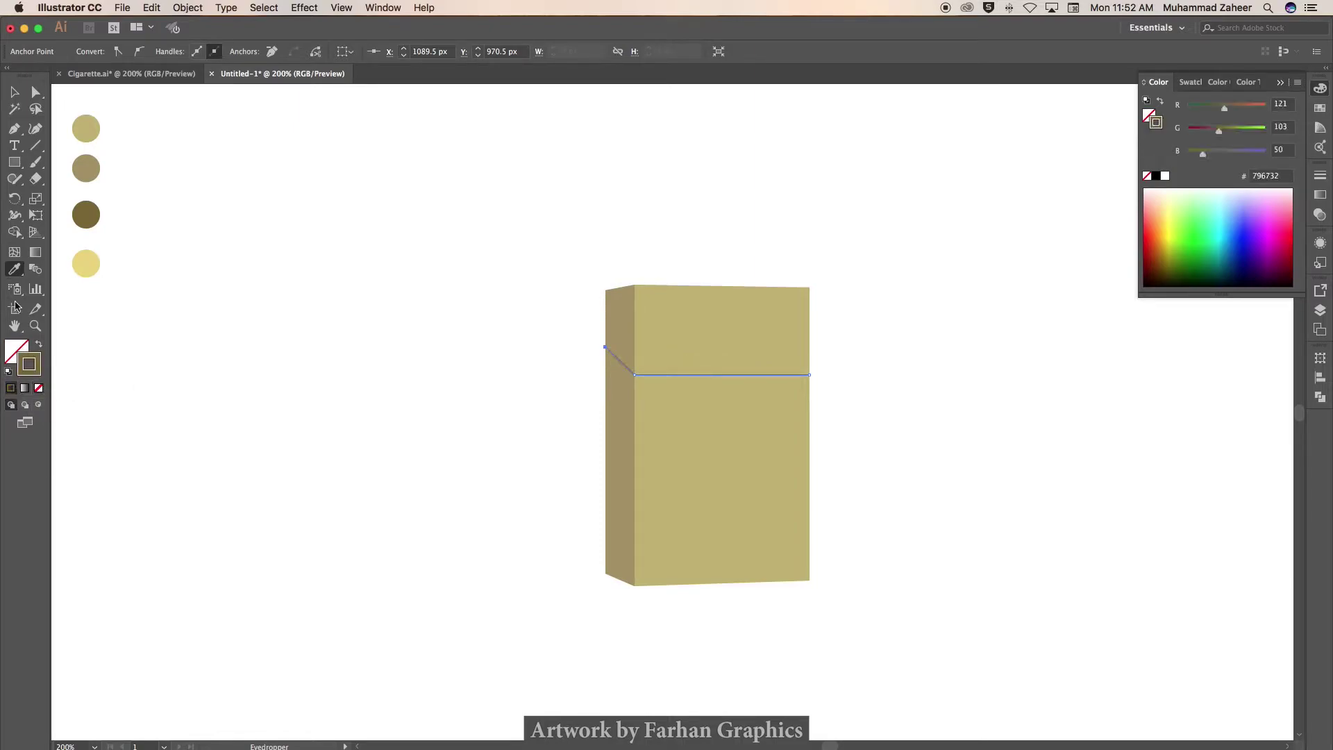
left_click(14, 92)
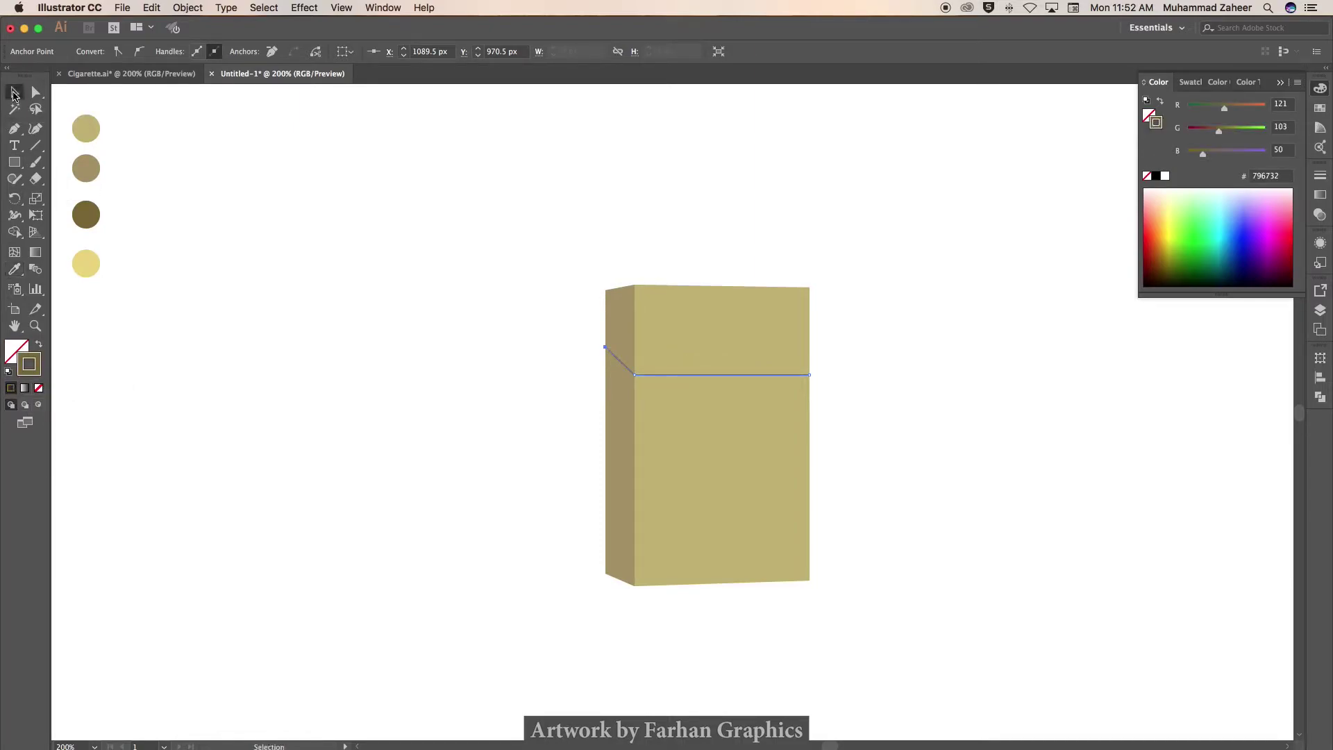
- Set the seam stroke to 2 pt with a round join
left_click(1317, 178)
scroll(1223, 191, "up", 1)
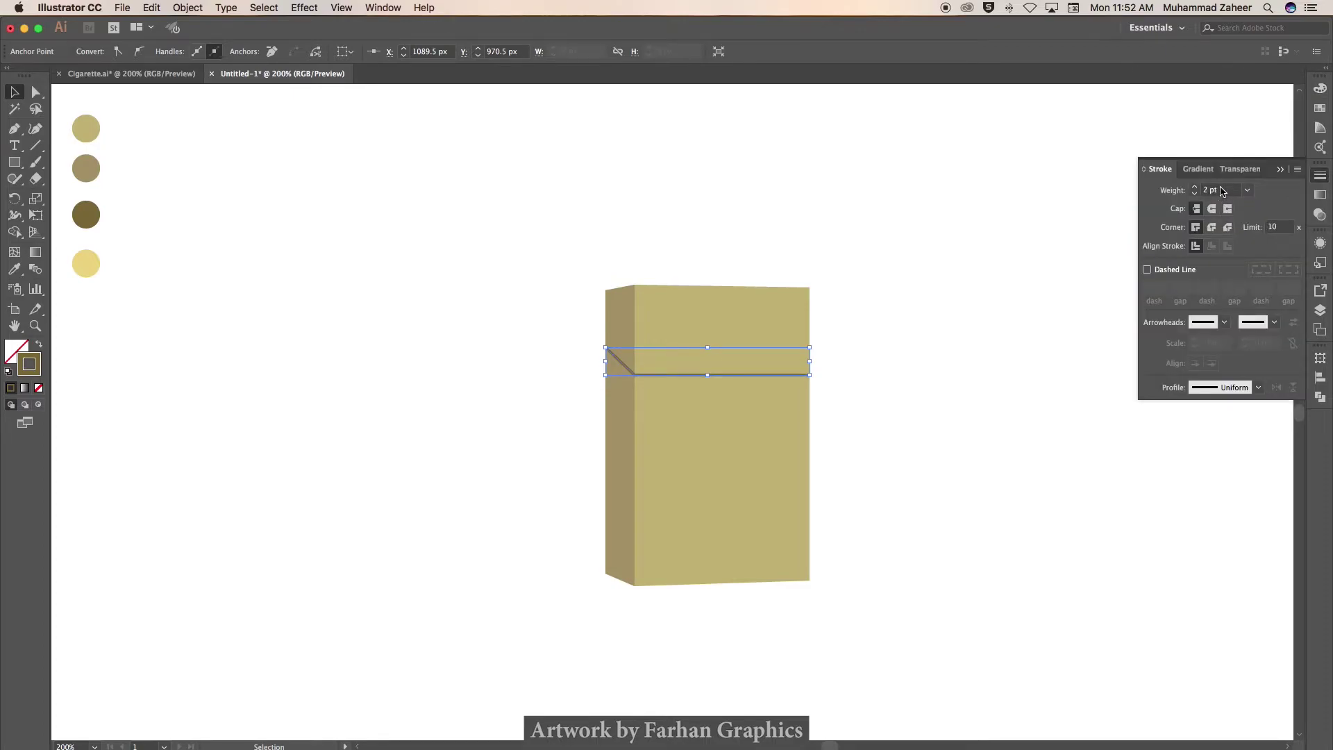
left_click(1212, 227)
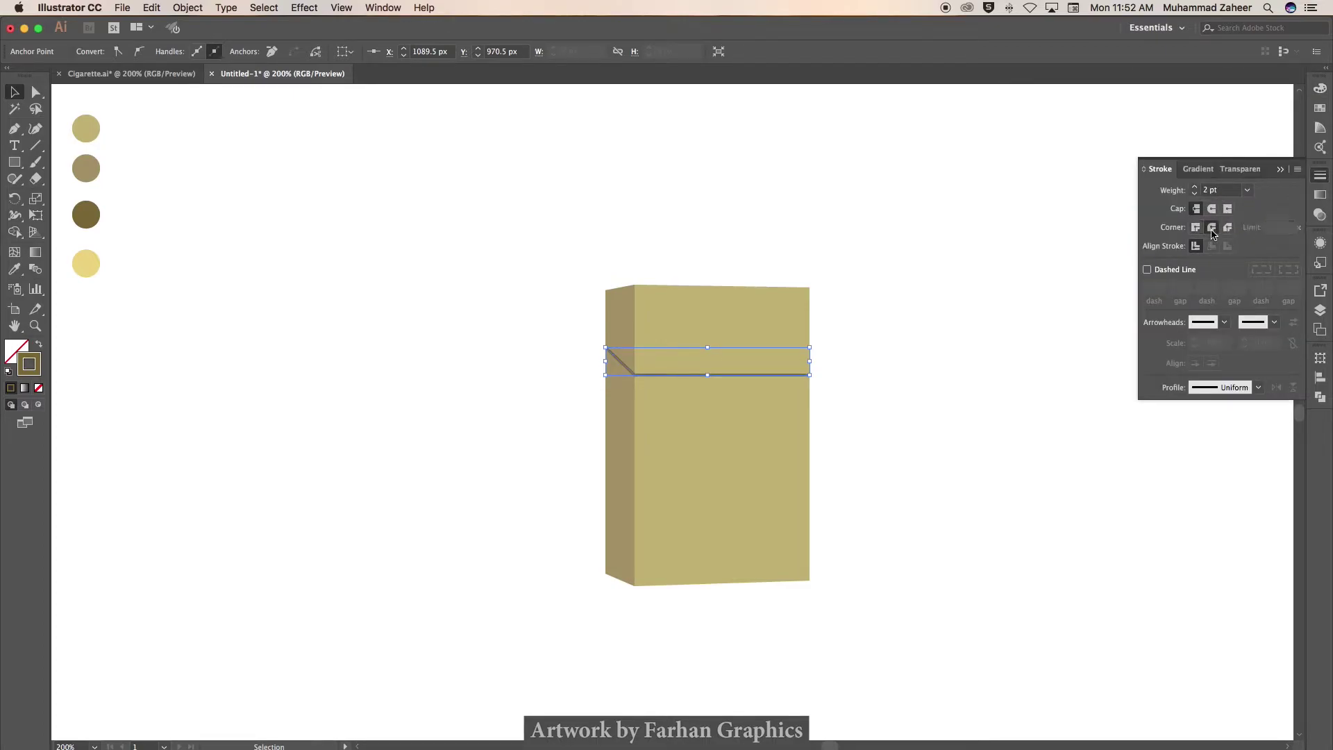
left_click(1069, 368)
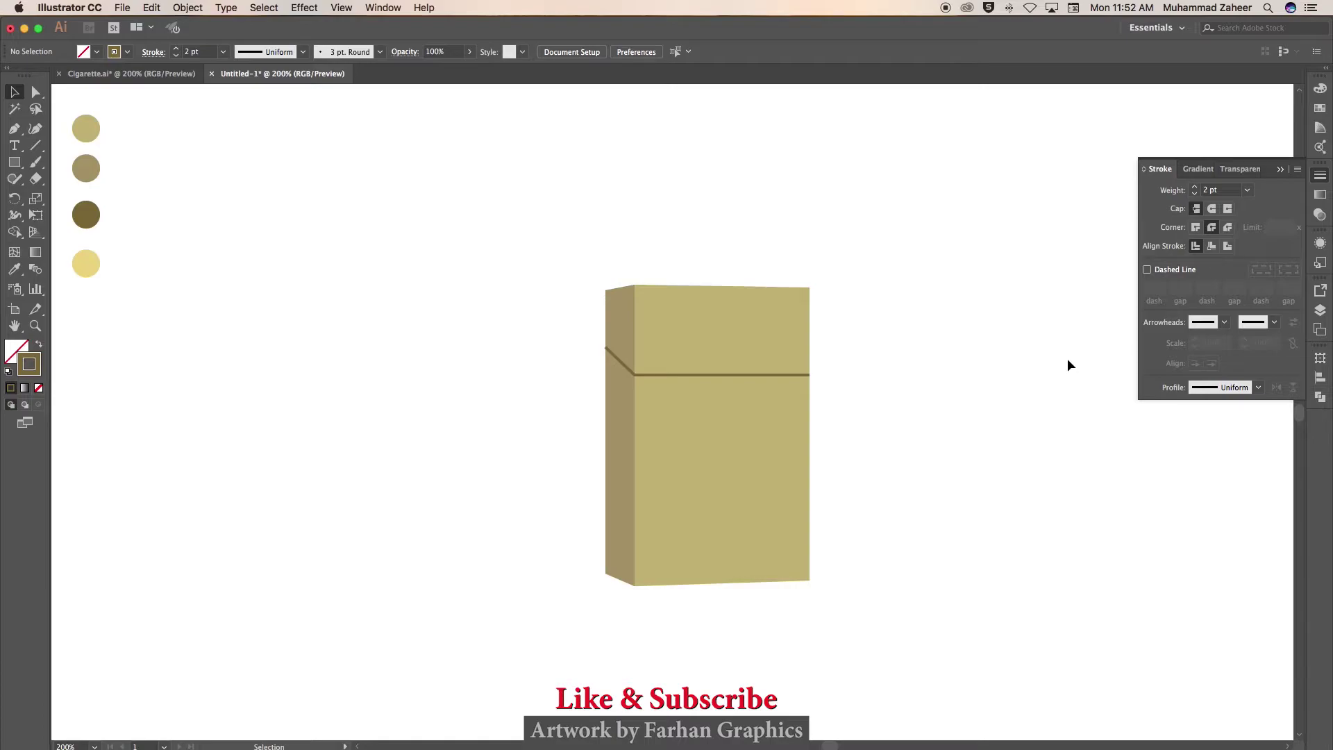
left_click(1321, 177)
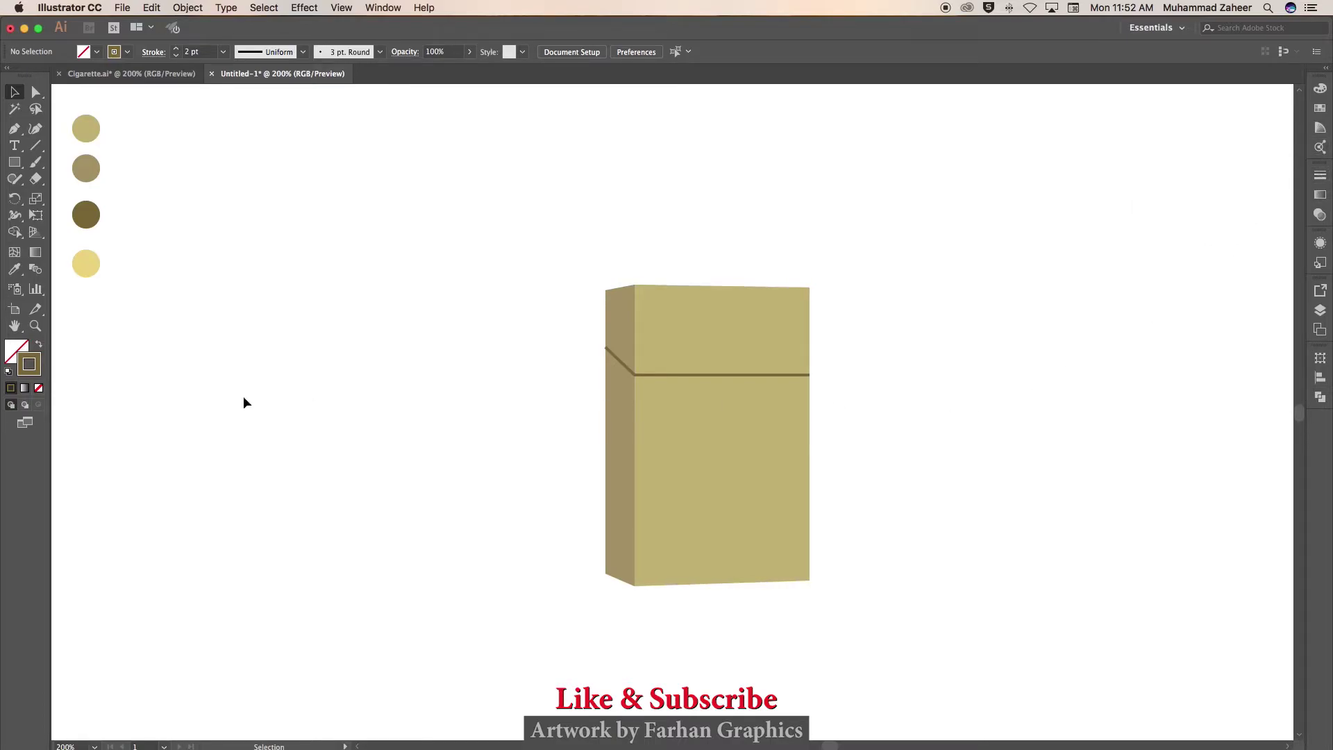
- Draw a white, strokeless rectangle on the lower front face
left_click(14, 161)
left_click_drag(645, 499, 804, 572)
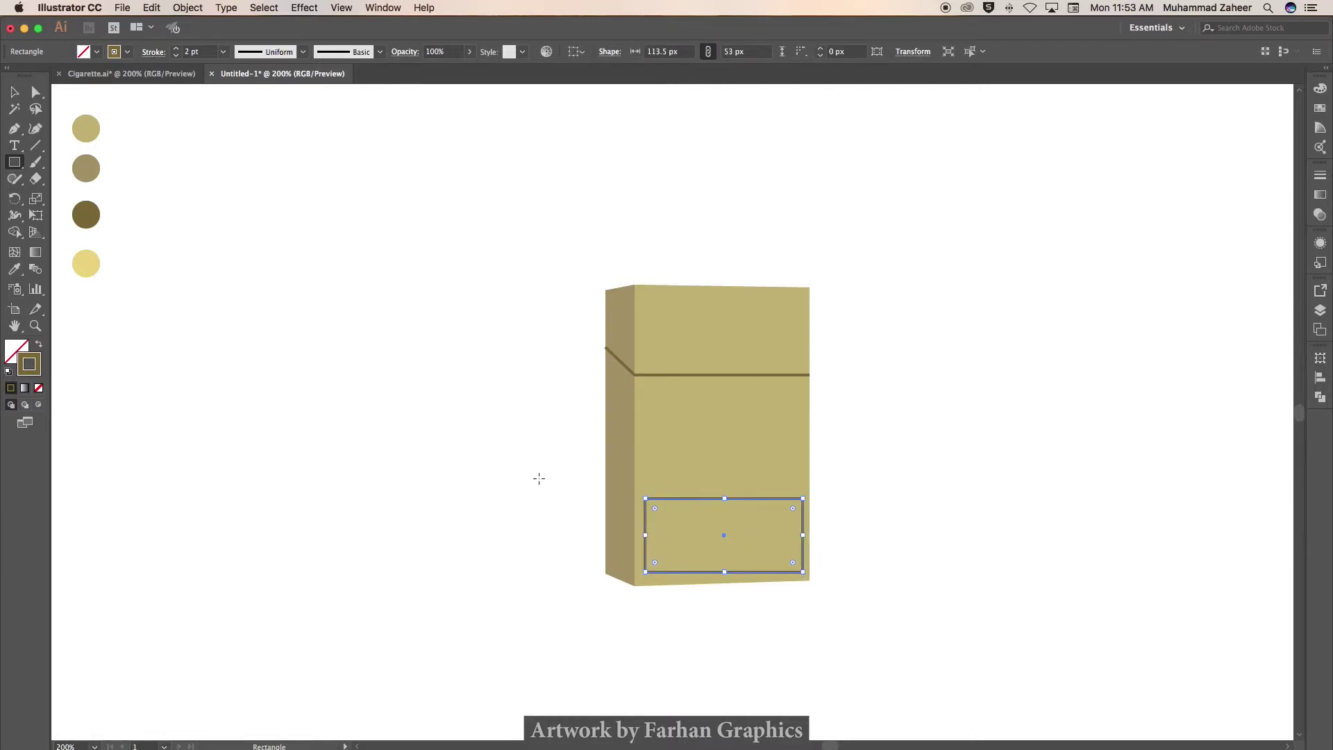
left_click(38, 387)
left_click(18, 339)
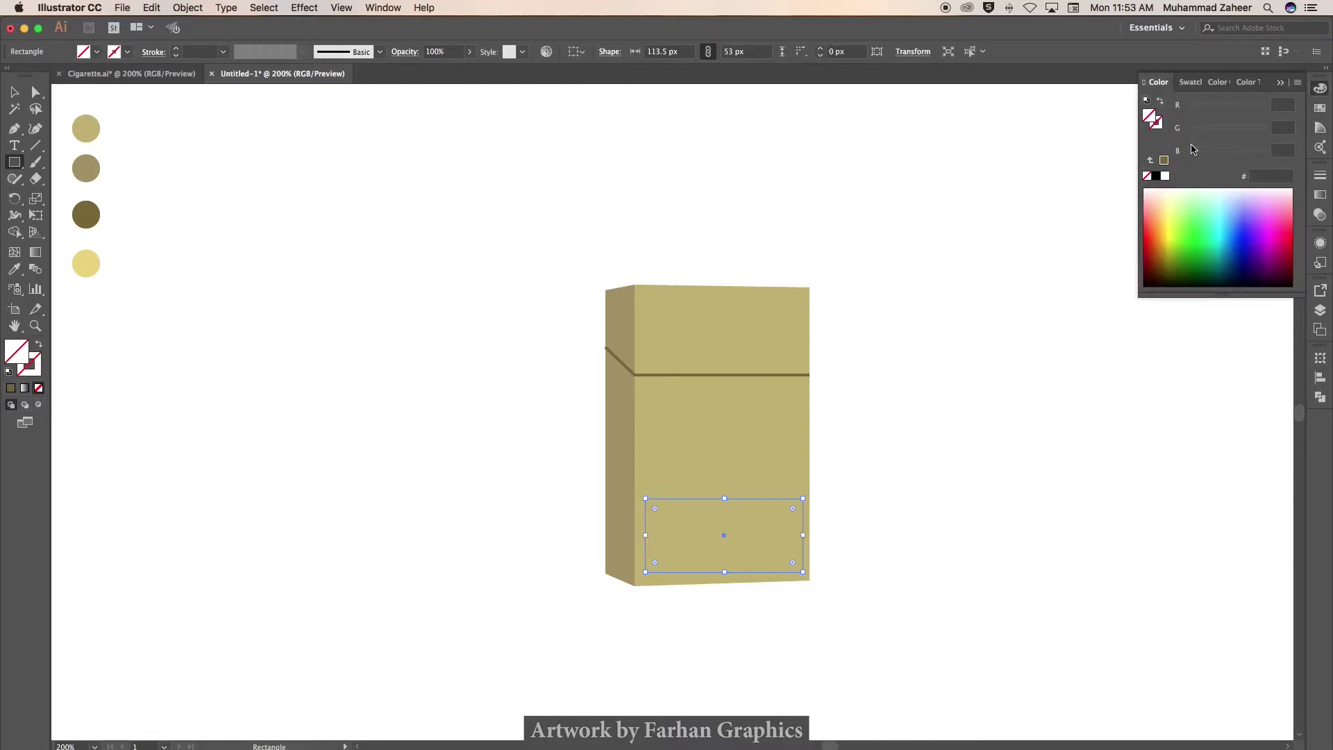
left_click(1166, 175)
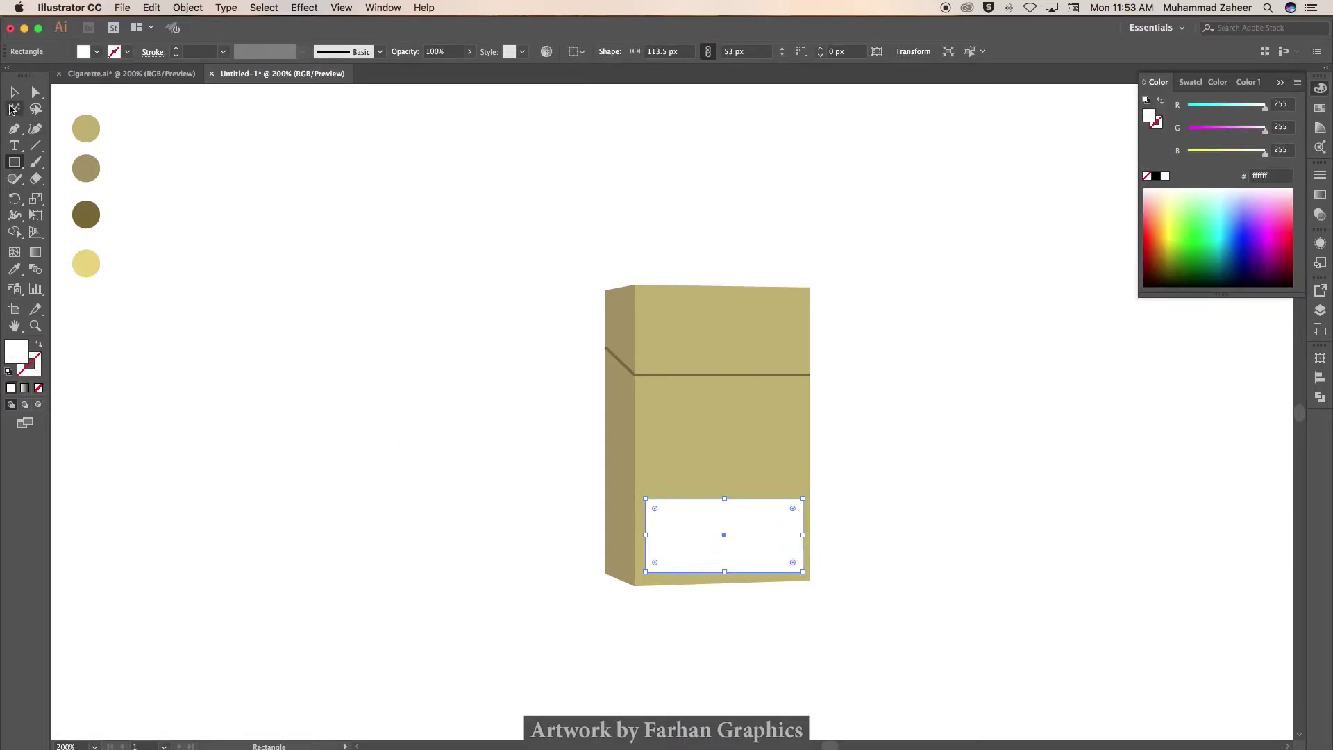
key("v")
left_click(759, 656)
- Lower and shift the white rectangle's bottom-left anchor to follow the box's slant
left_click(672, 553)
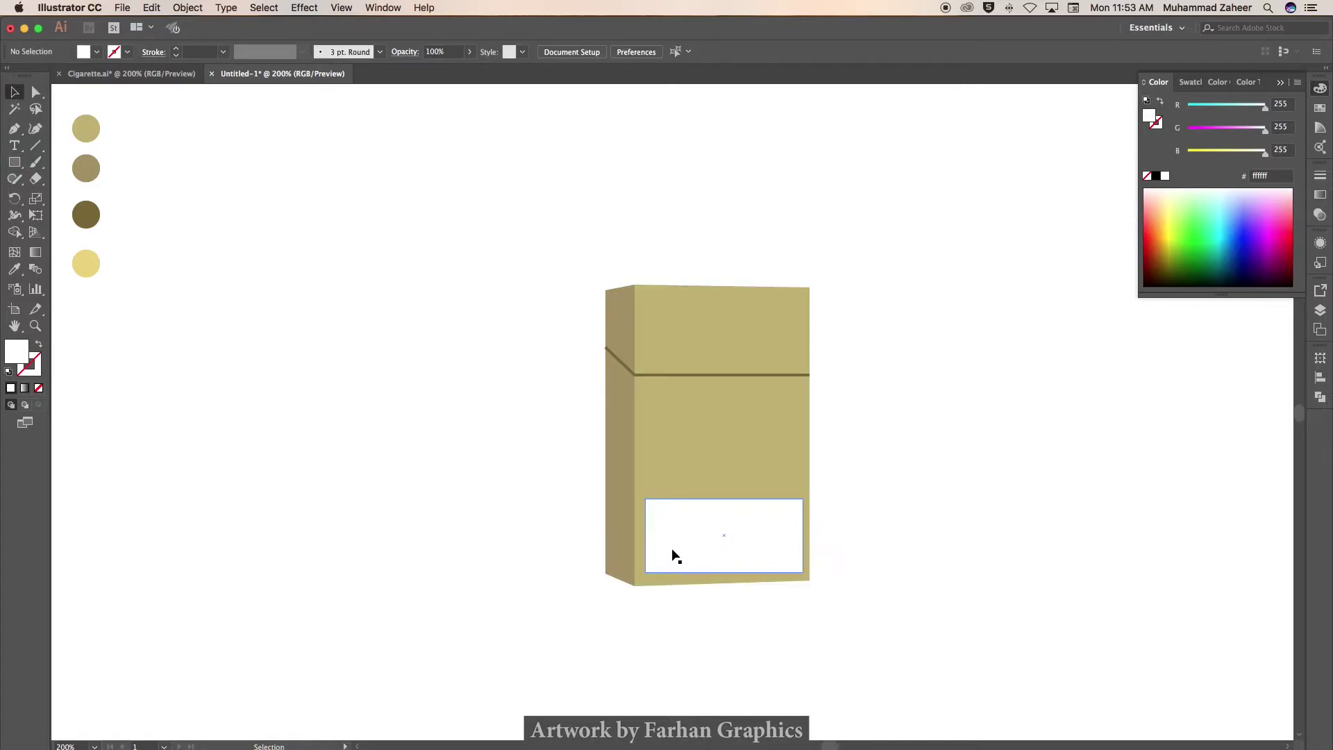
key("a")
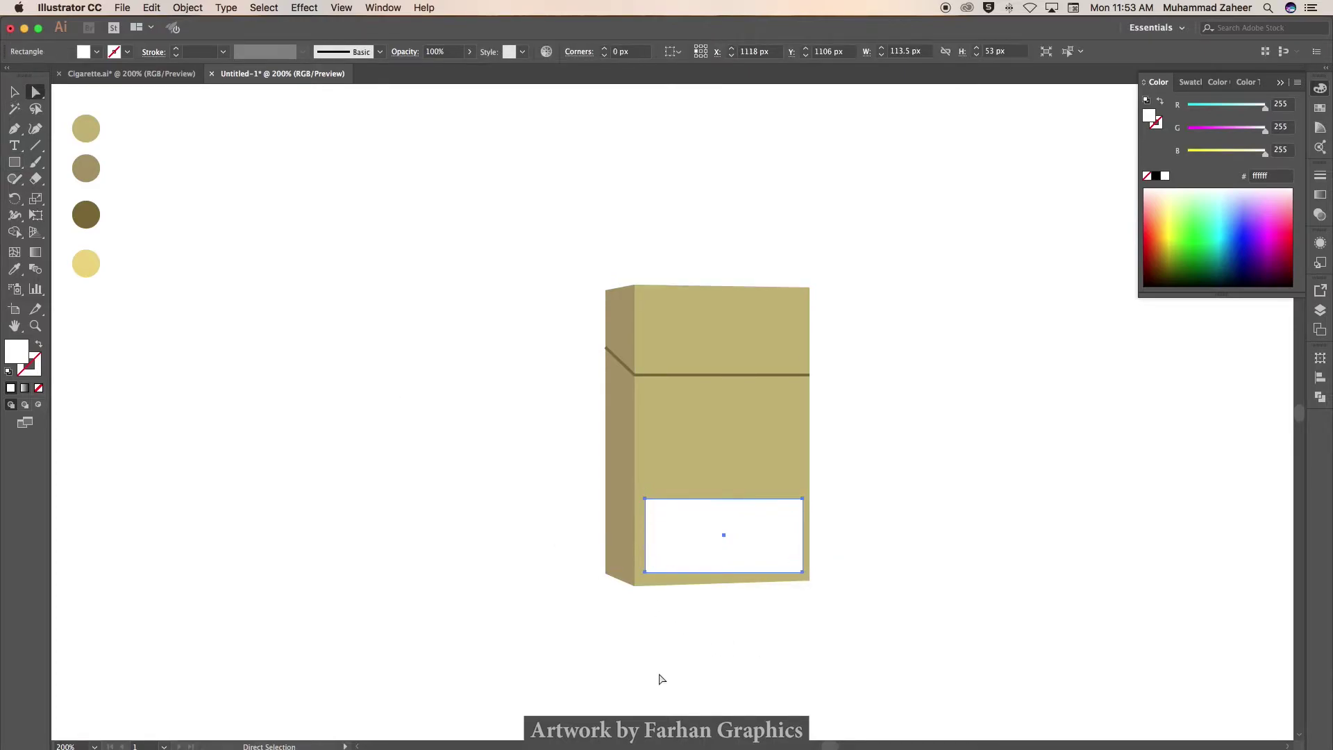
left_click(645, 571)
key("Down")
key("Down")
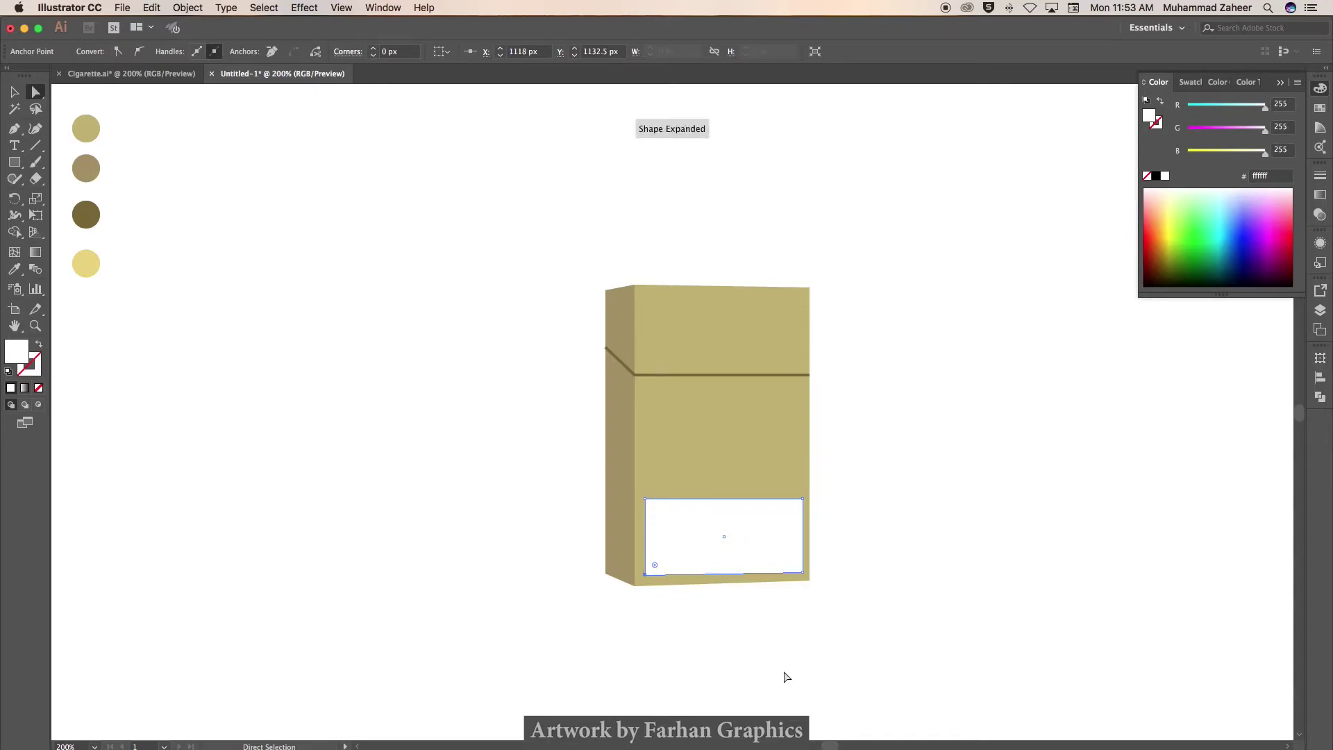
key("Down")
key("Down")
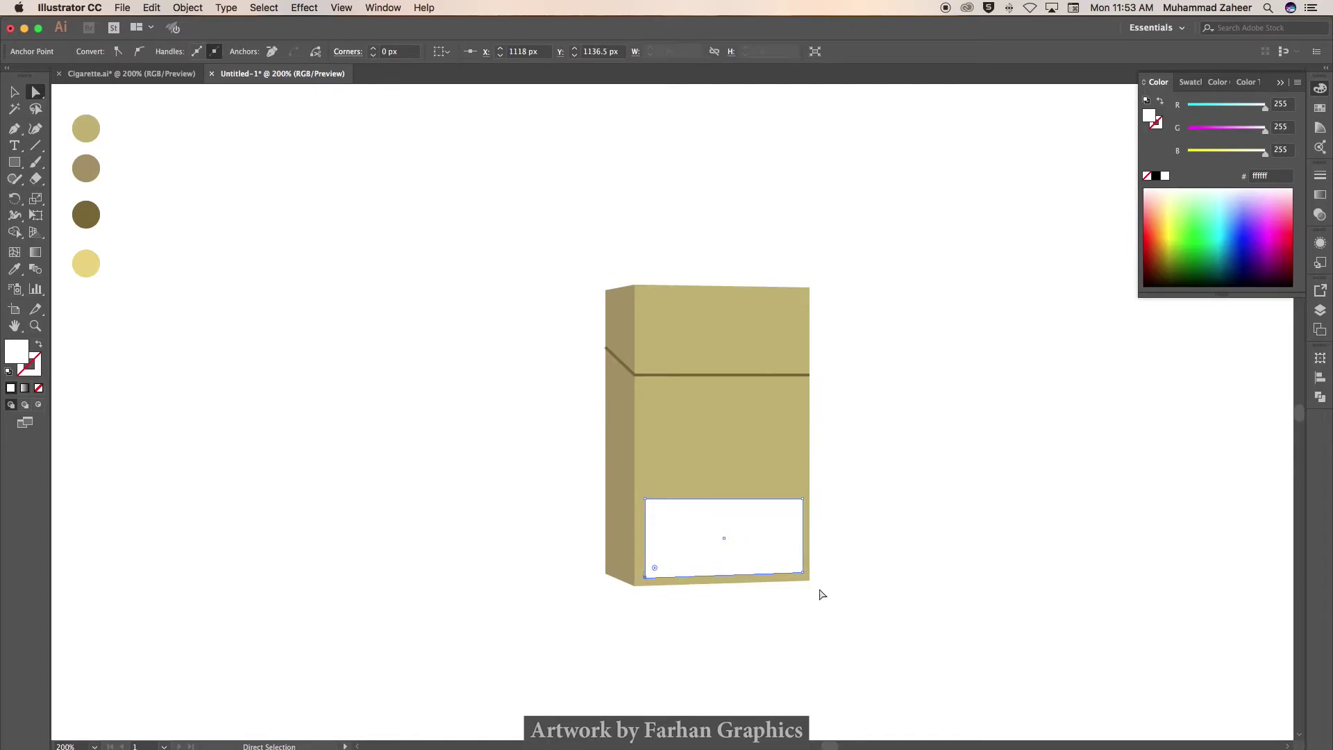
left_click(803, 499)
left_click(882, 599)
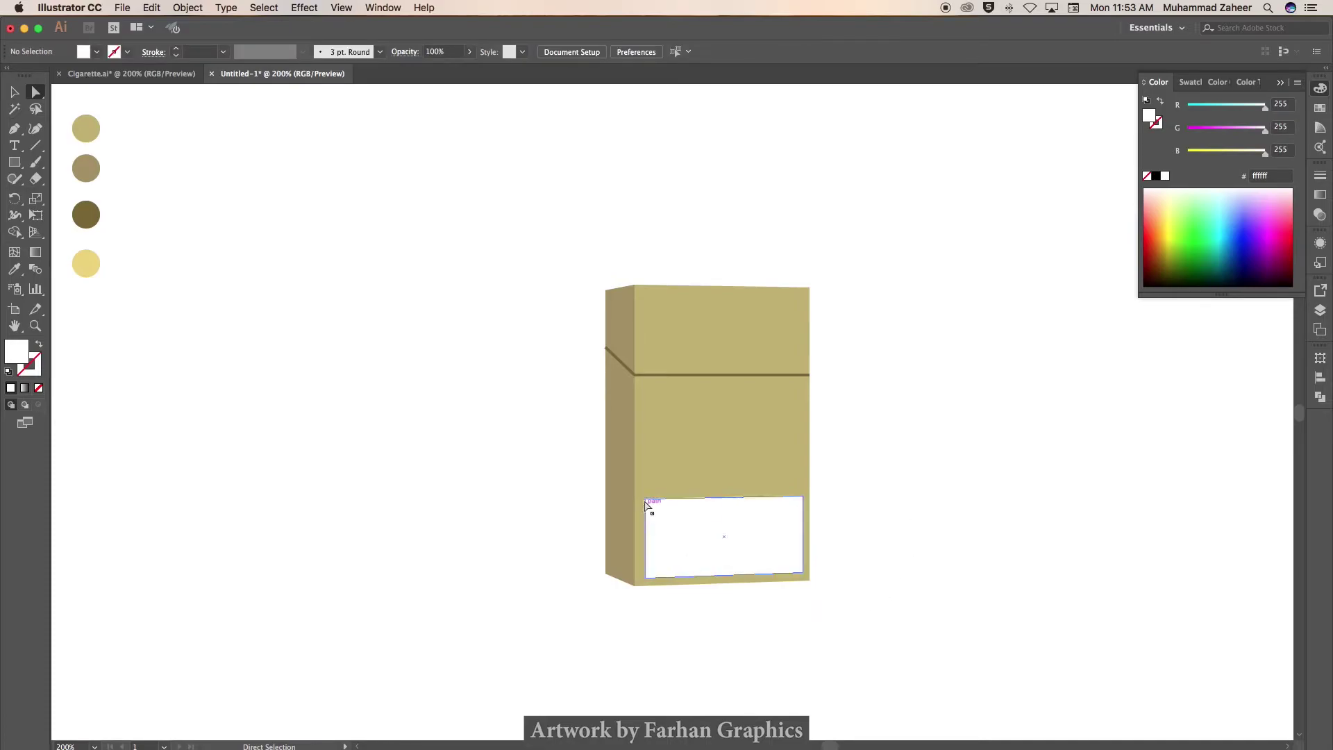
left_click(645, 576)
key("Left")
key("Left")
left_click(512, 598)
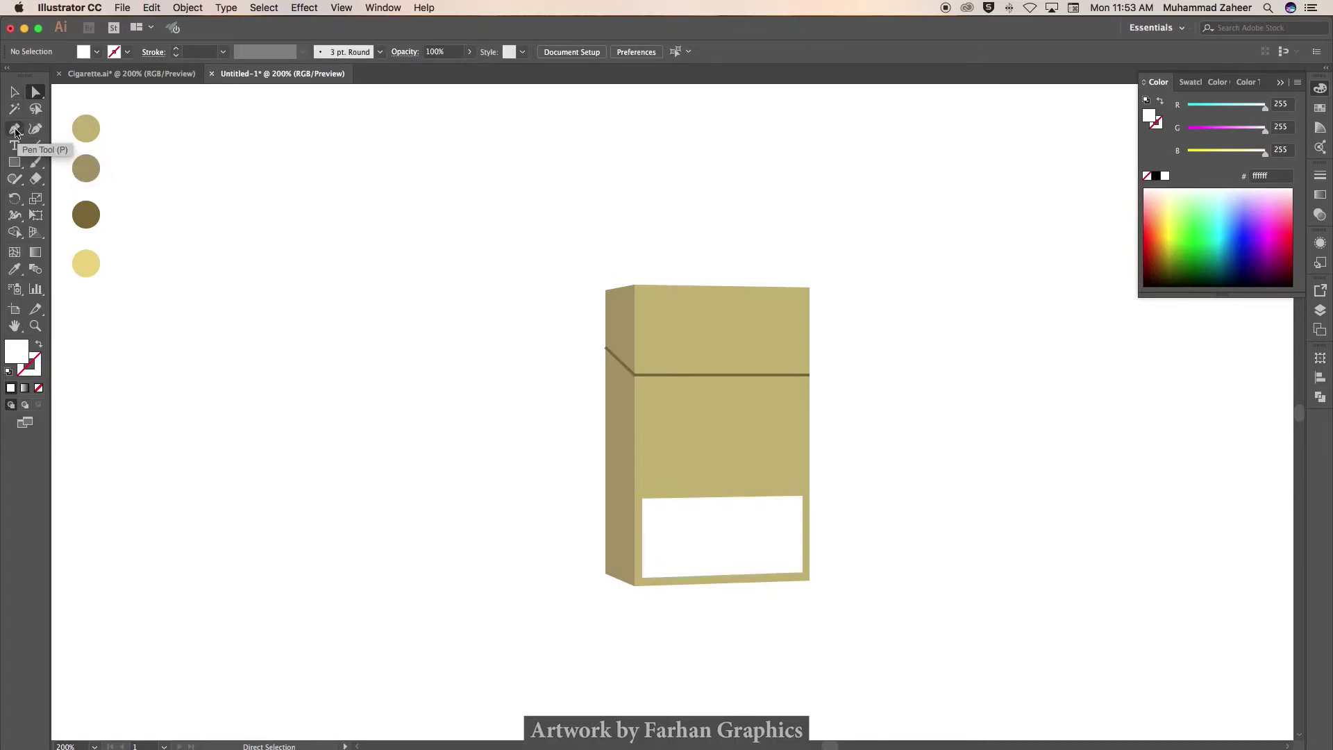
- Draw a white-stroked diagonal line across the lid seam
left_click(15, 131)
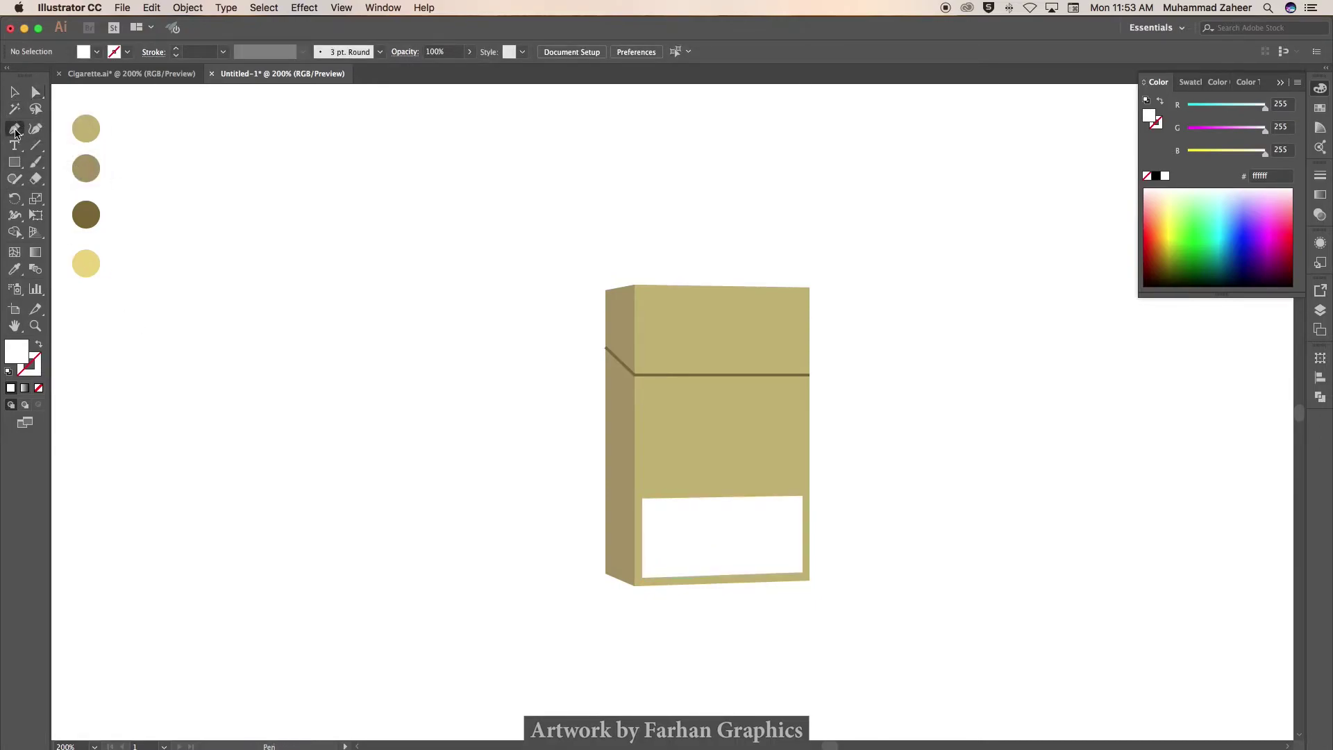
left_click(38, 387)
left_click(29, 366)
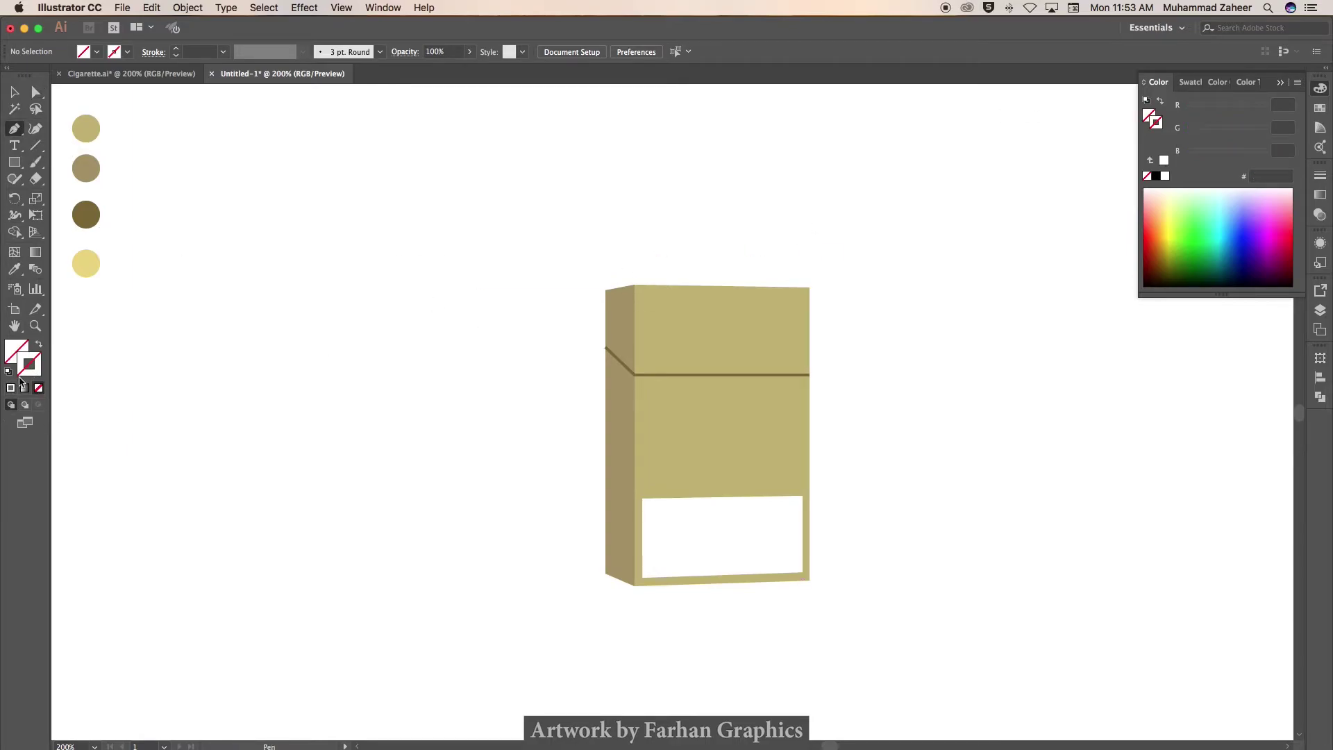
left_click(11, 387)
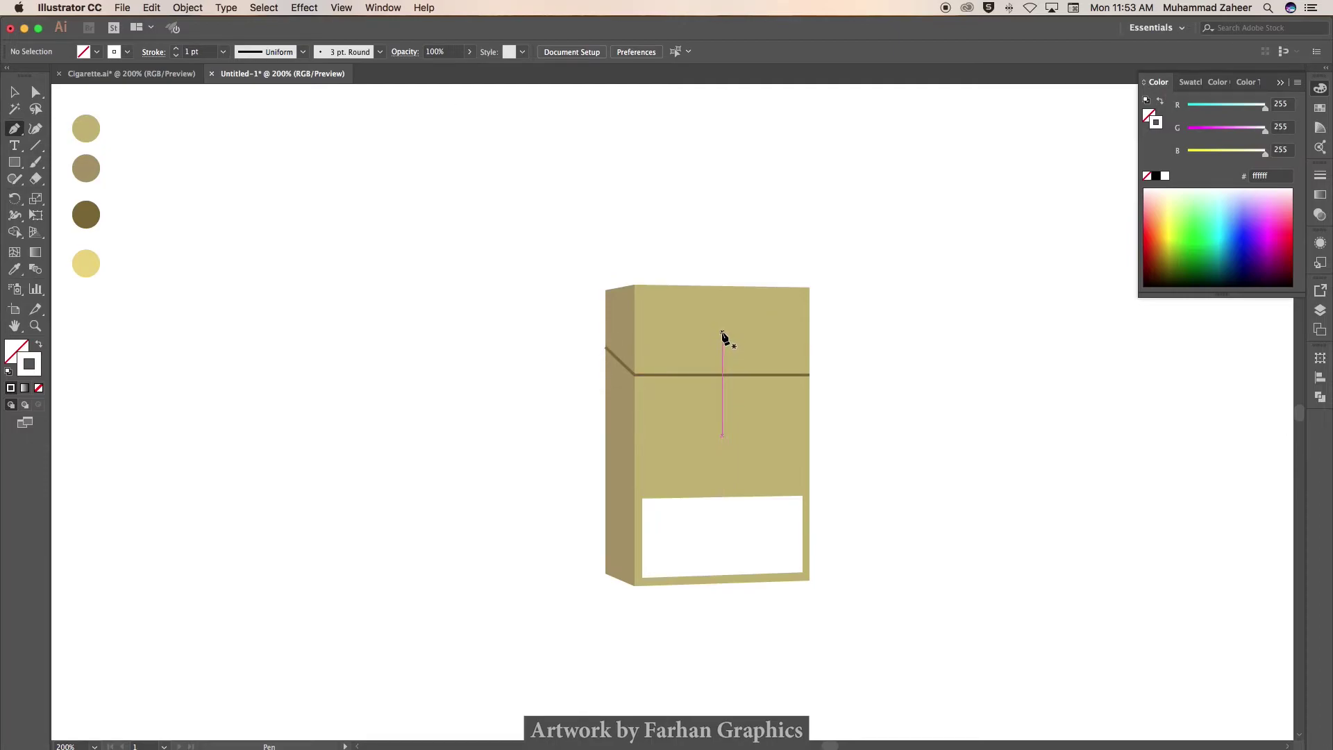
left_click(723, 334)
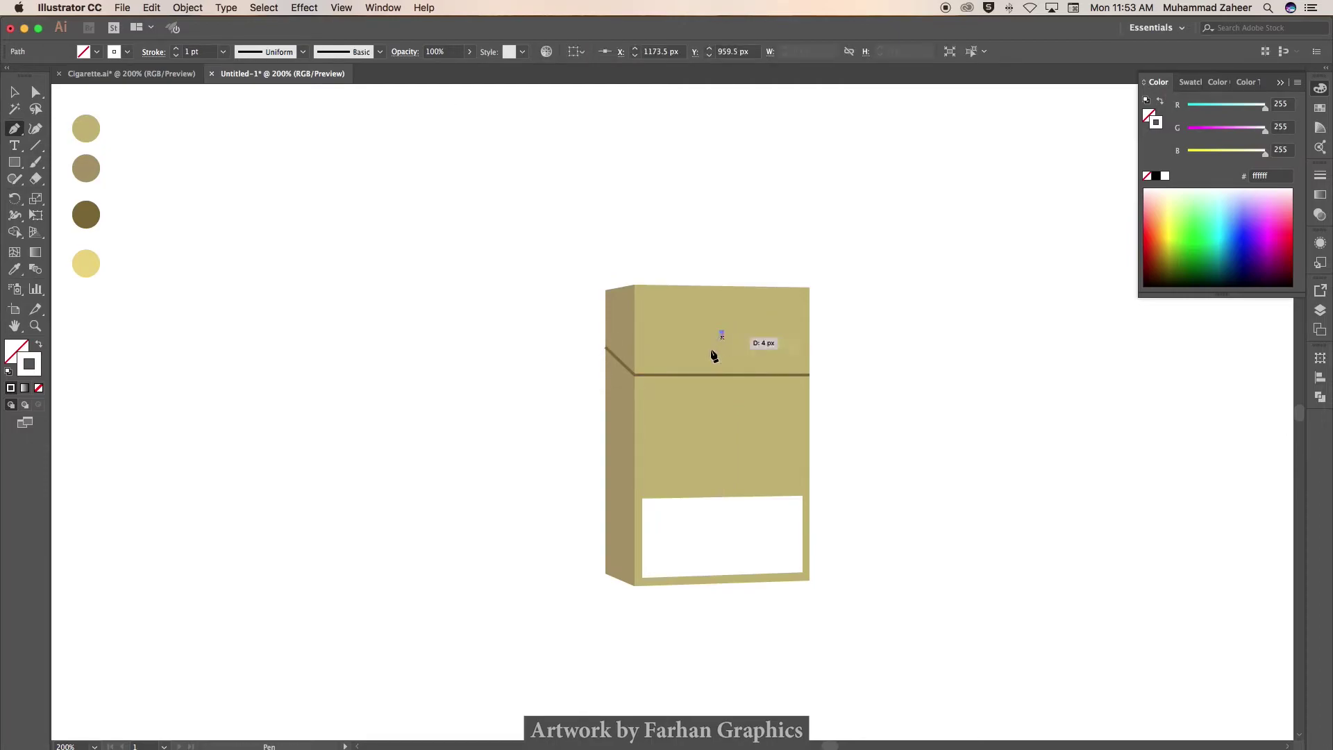
left_click(658, 403)
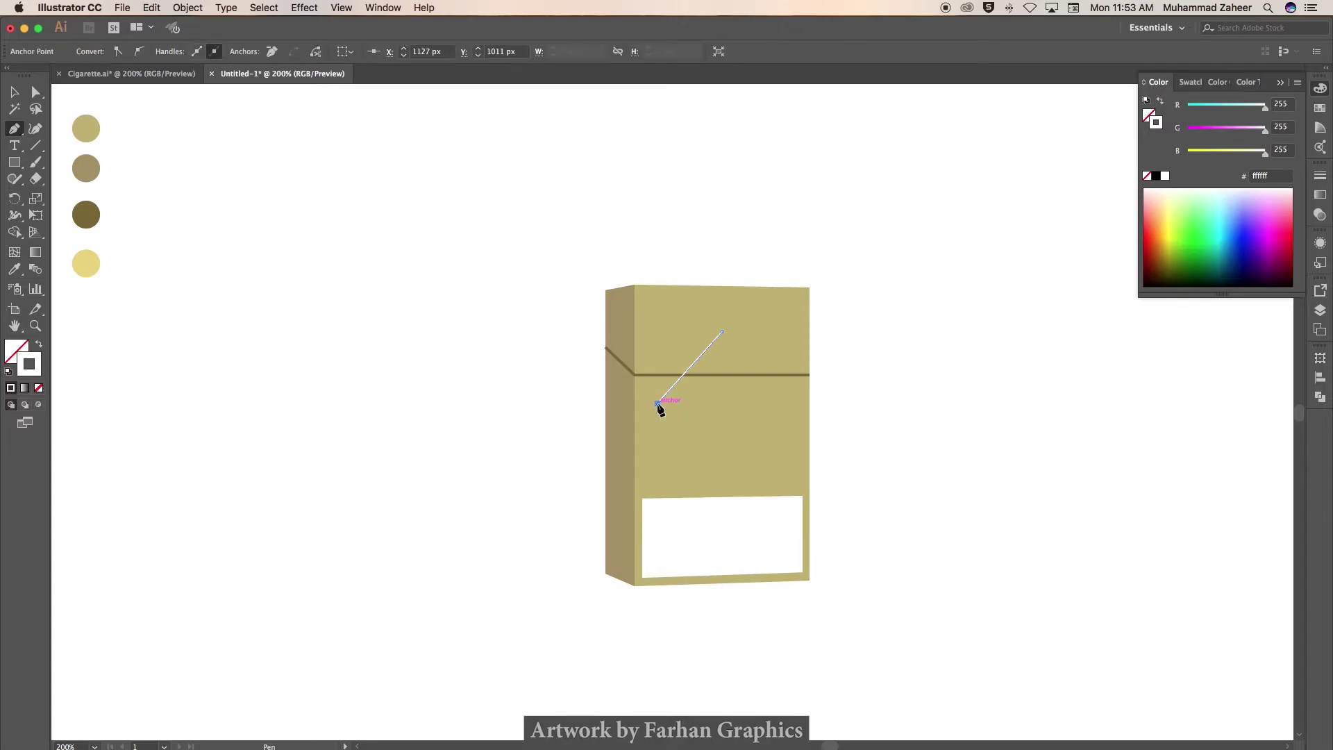
key("v")
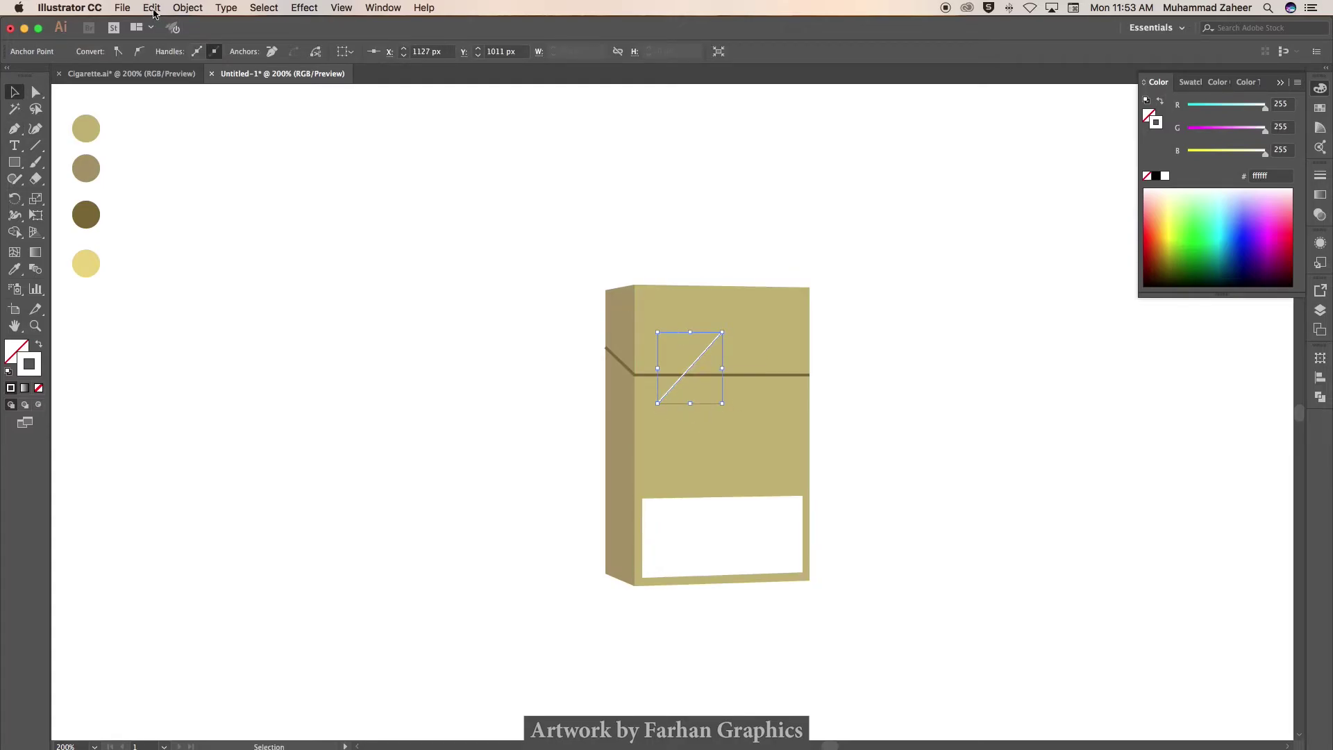
- Copy and paste the line in front, then move the copy right
left_click(152, 8)
left_click(164, 72)
left_click(152, 8)
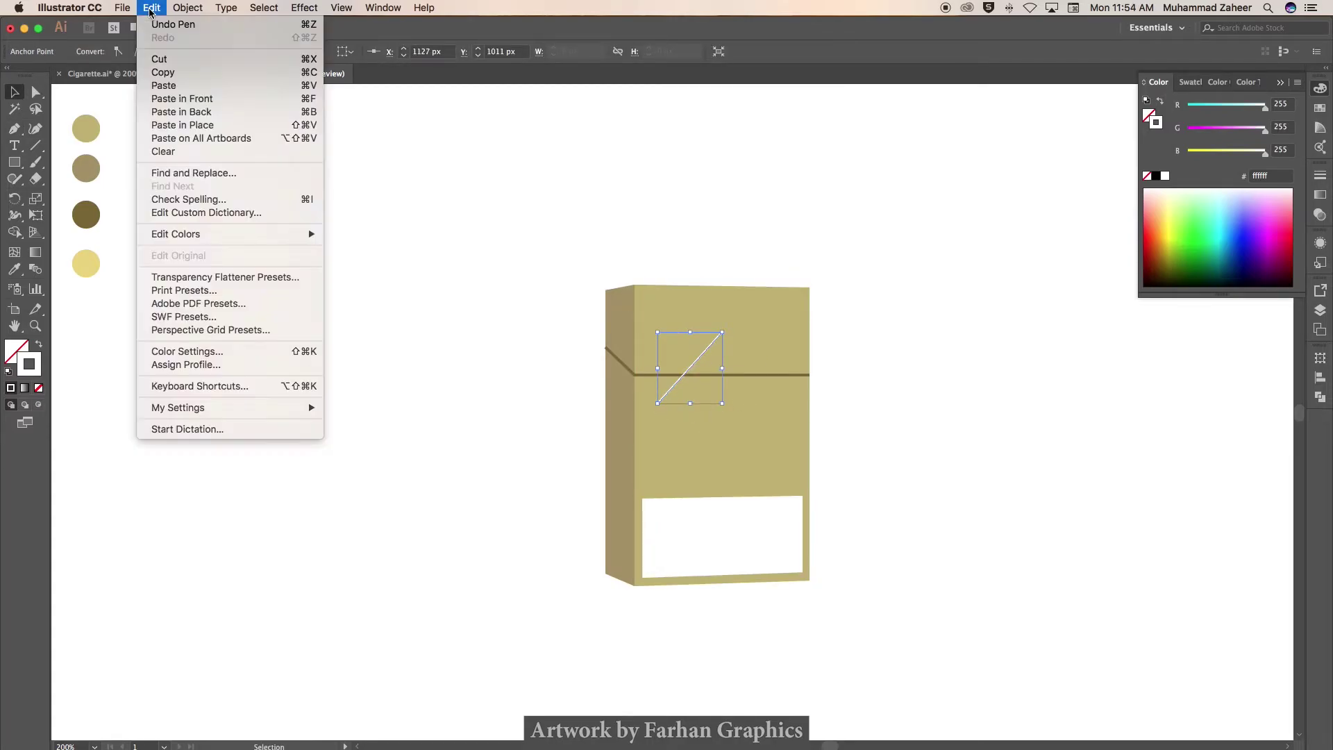
left_click(180, 101)
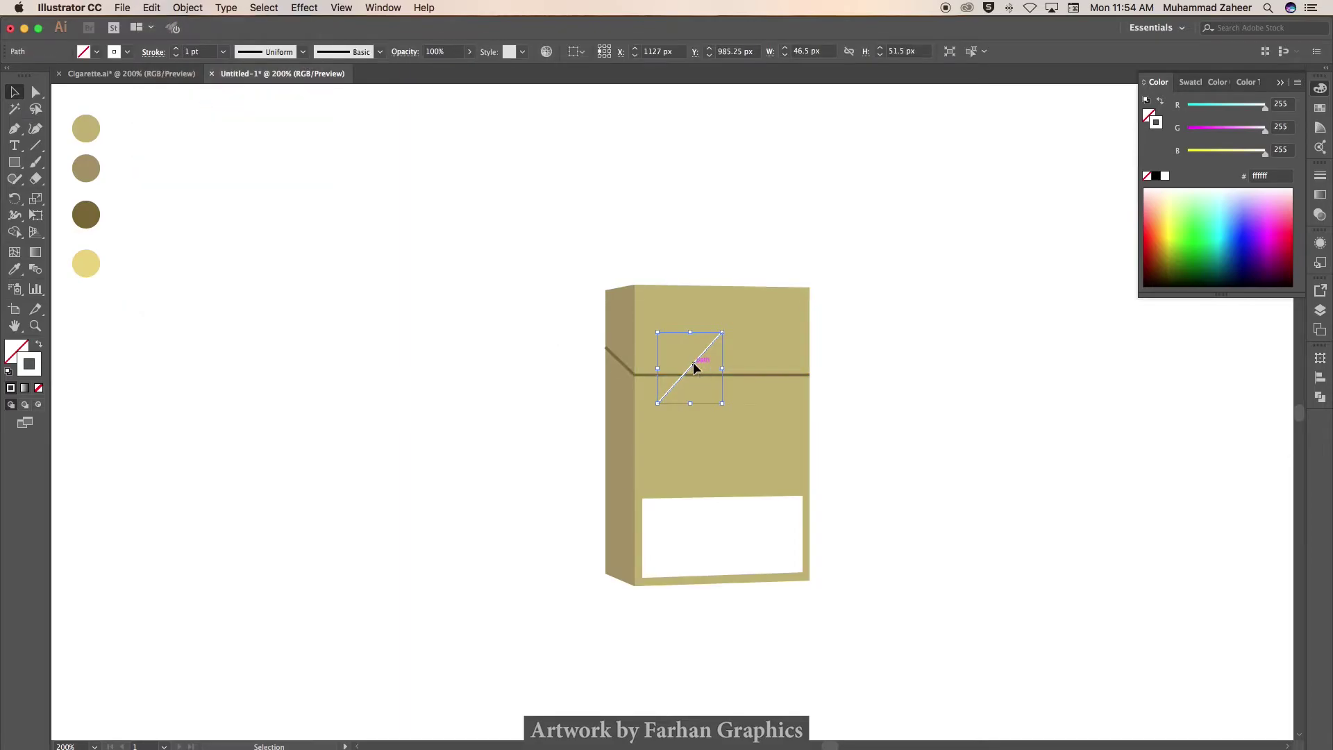
left_click_drag(695, 367, 755, 370)
- Reflect the copy vertically to form the chevron's peak
right_click(755, 372)
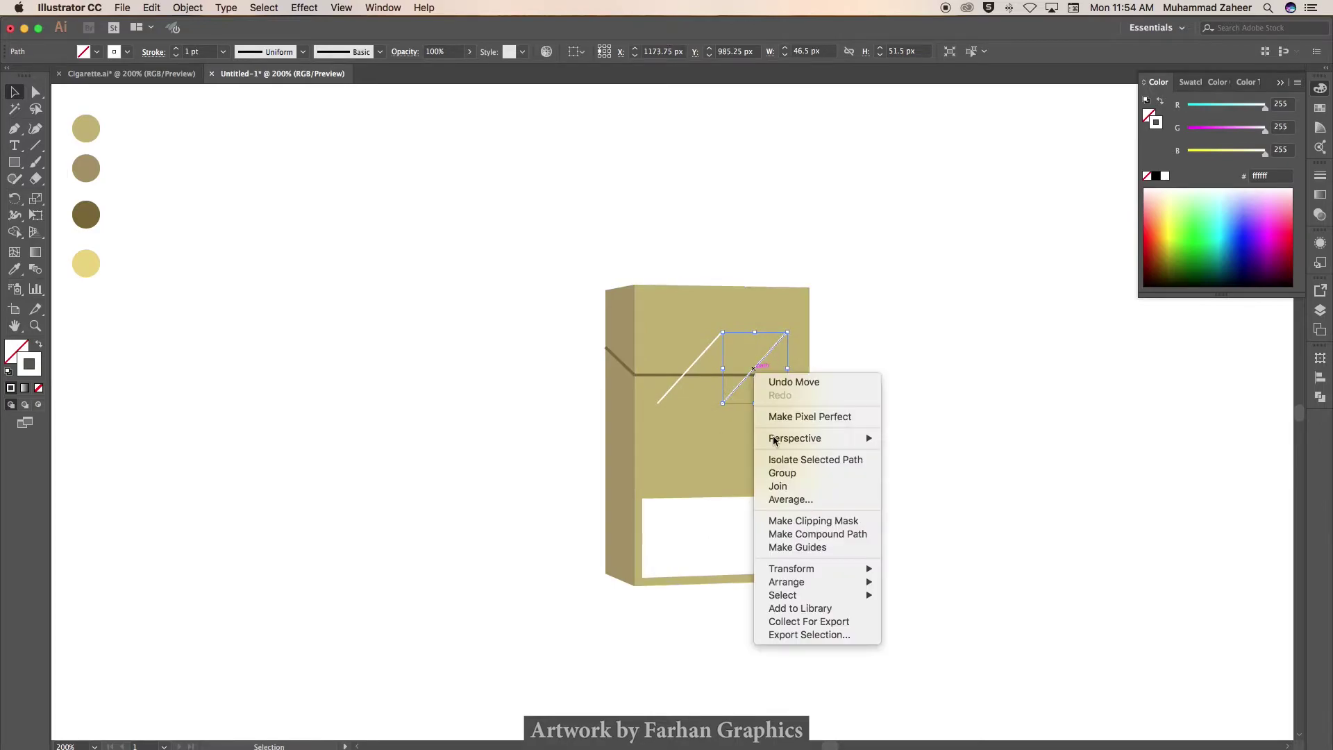
left_click(914, 617)
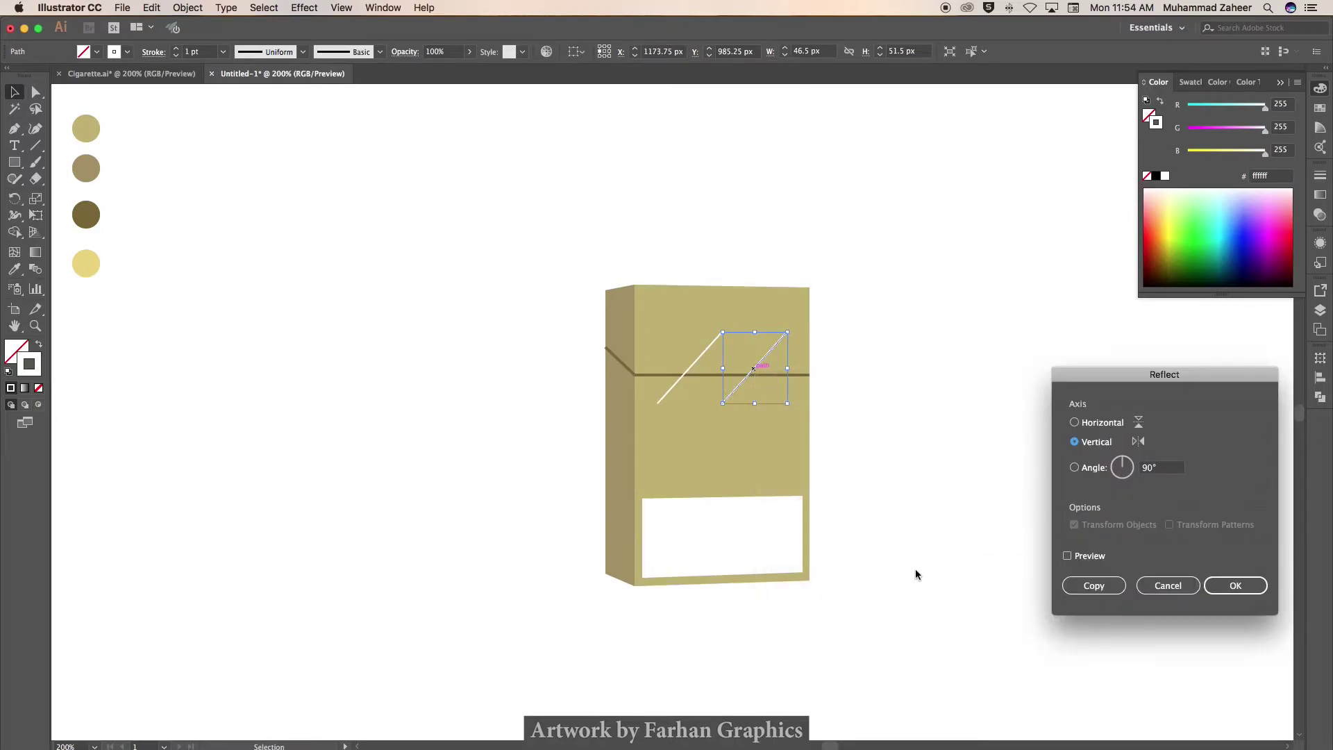
left_click(1067, 555)
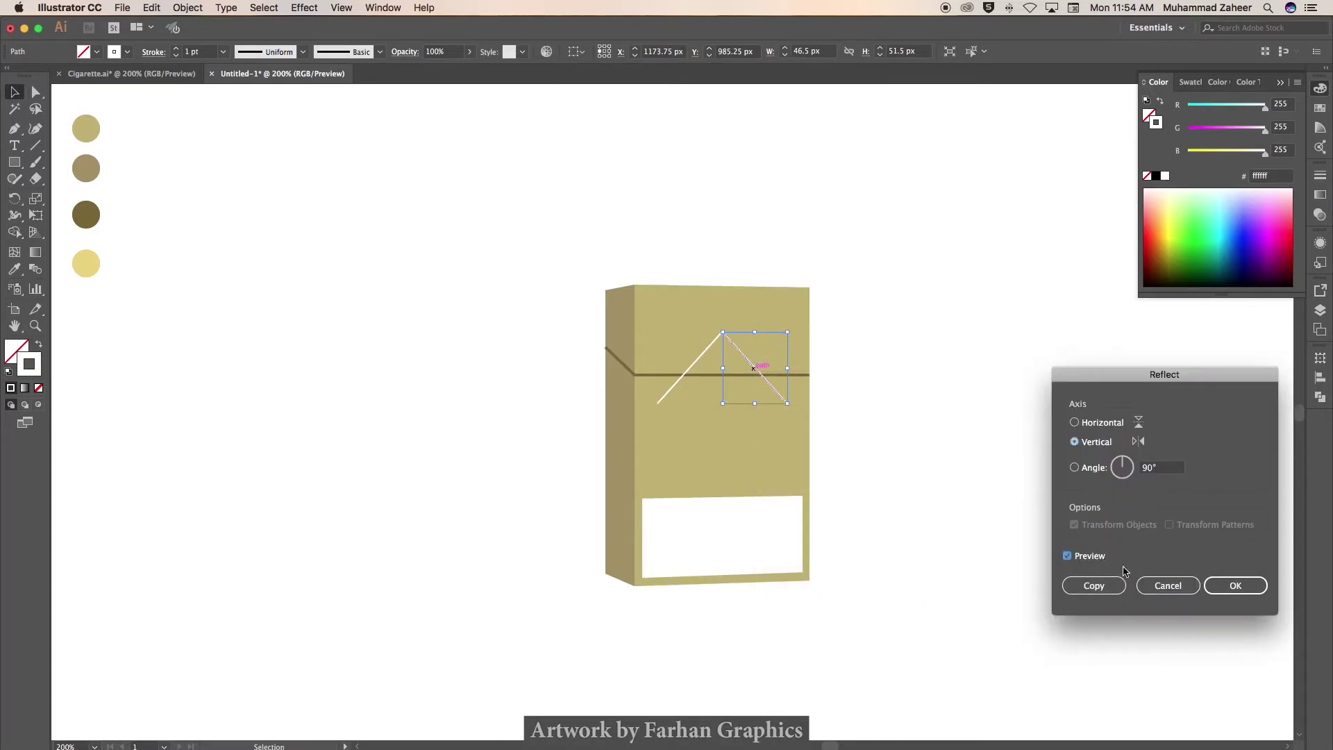
left_click(1226, 586)
left_click(957, 493)
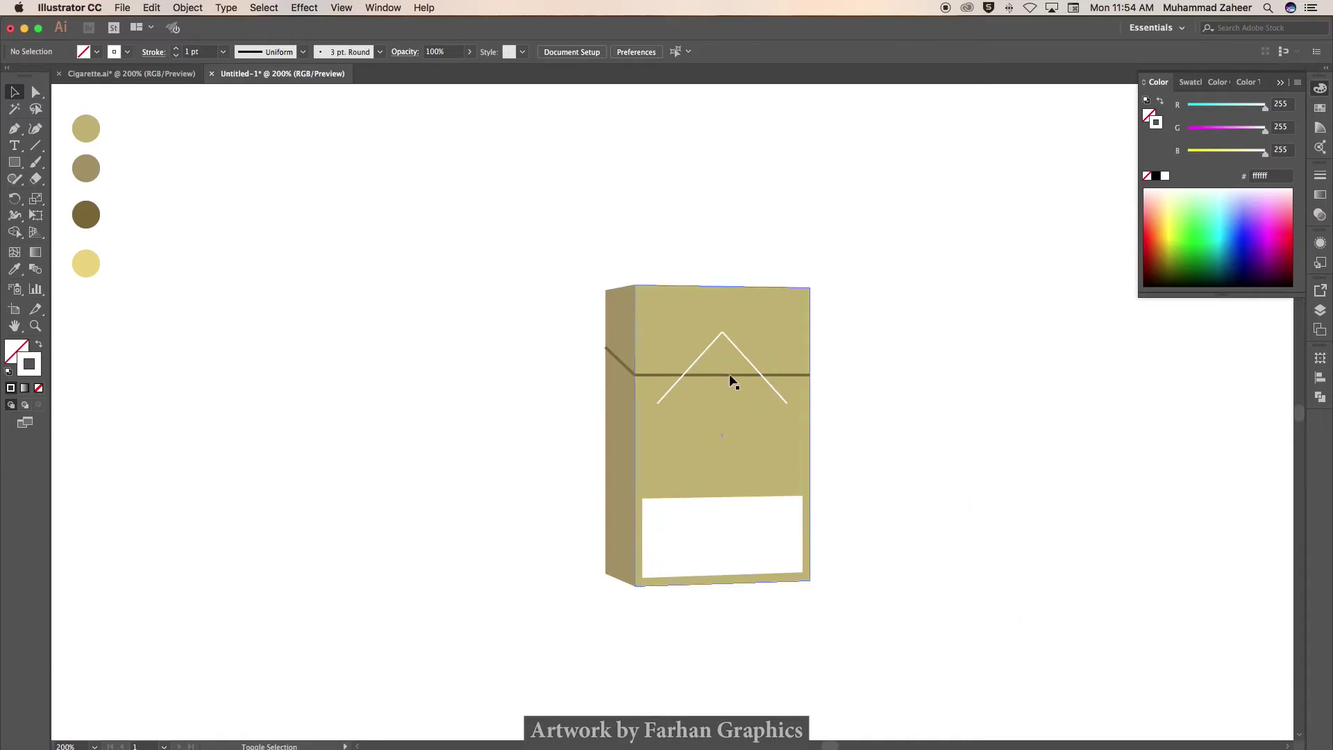
- Make both chevron lines 3 pt with projecting caps and bring up the Expand dialog
scroll(726, 352, "up", 2)
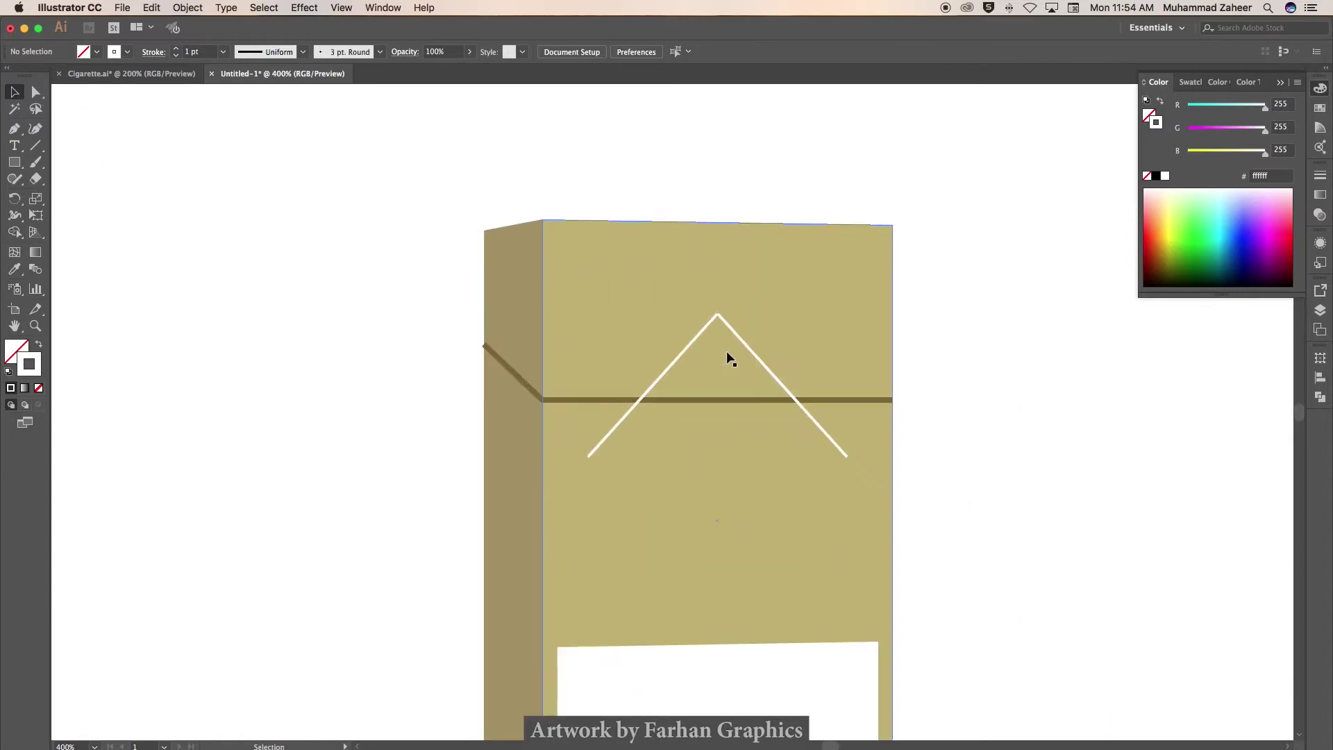
left_click(734, 334)
left_click(694, 341, "shift")
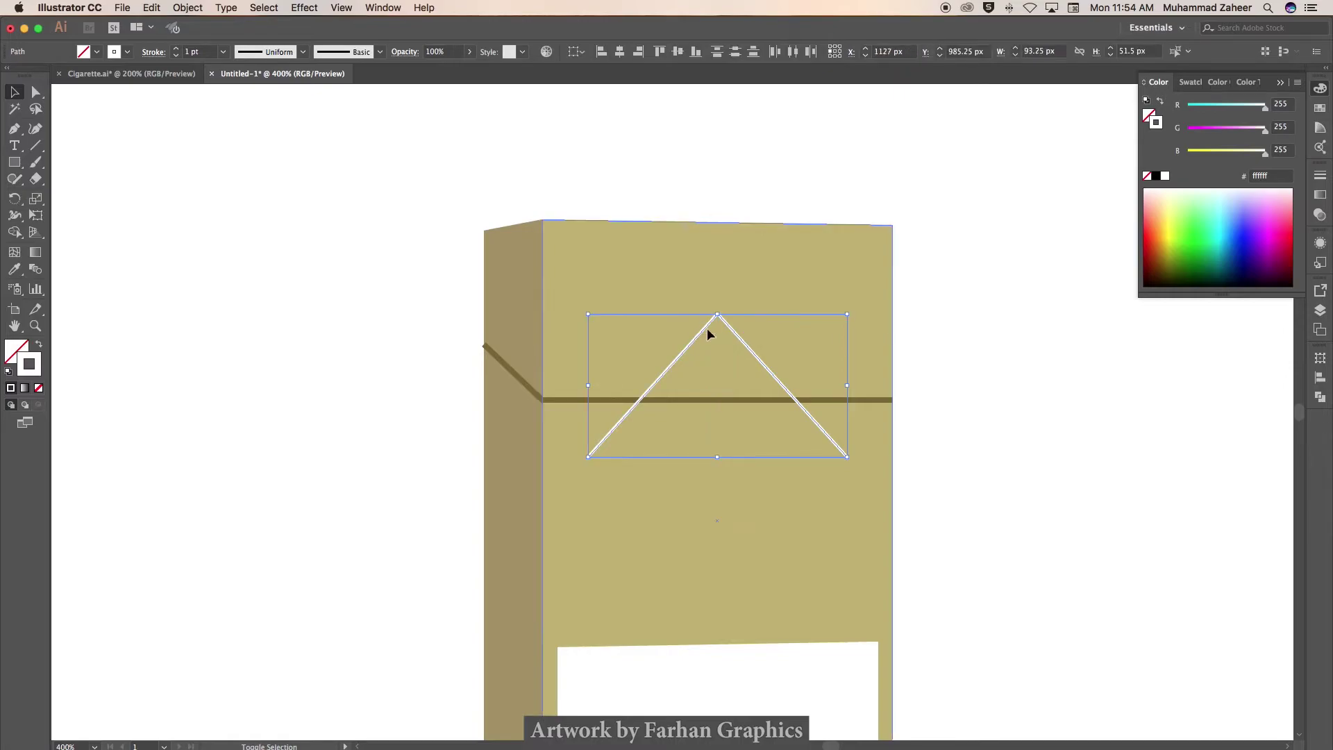
left_click(1320, 177)
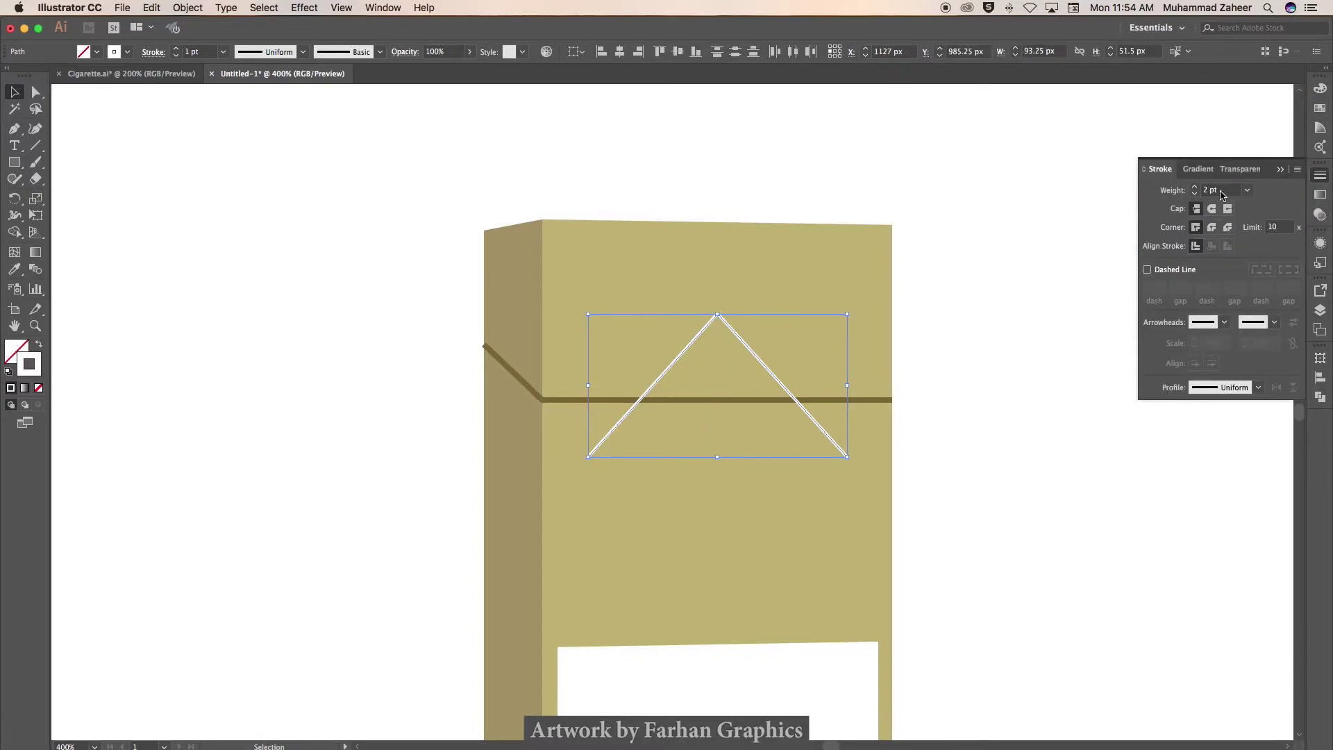
scroll(1221, 195, "up", 1)
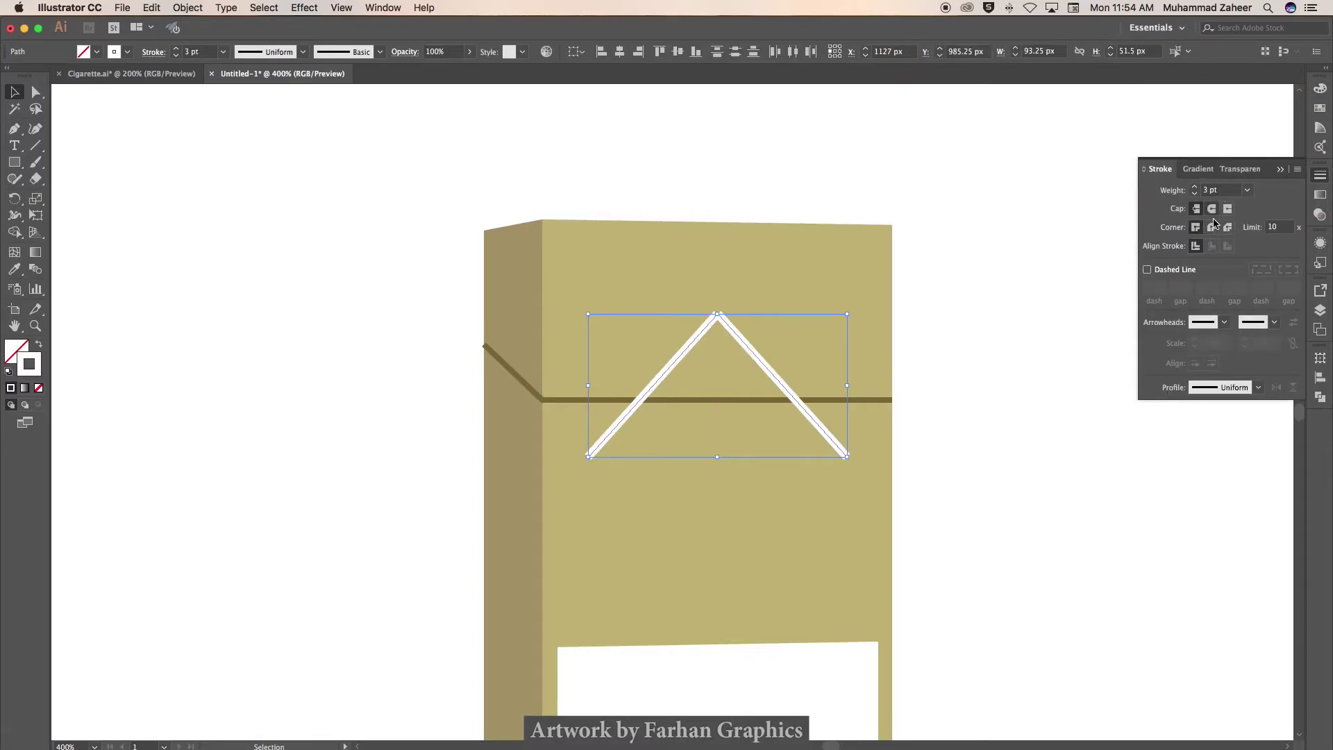
left_click(1227, 212)
left_click(1320, 178)
scroll(1086, 372, "down", 1)
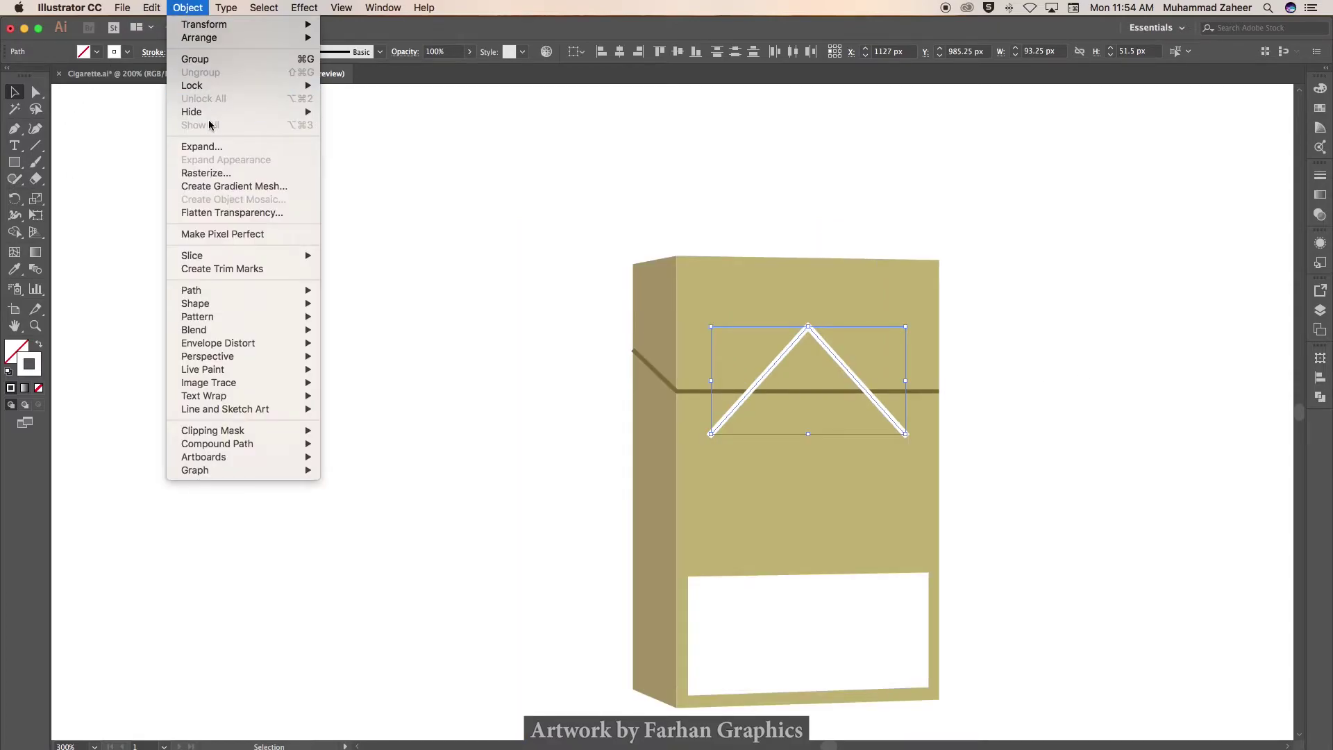
left_click(217, 147)
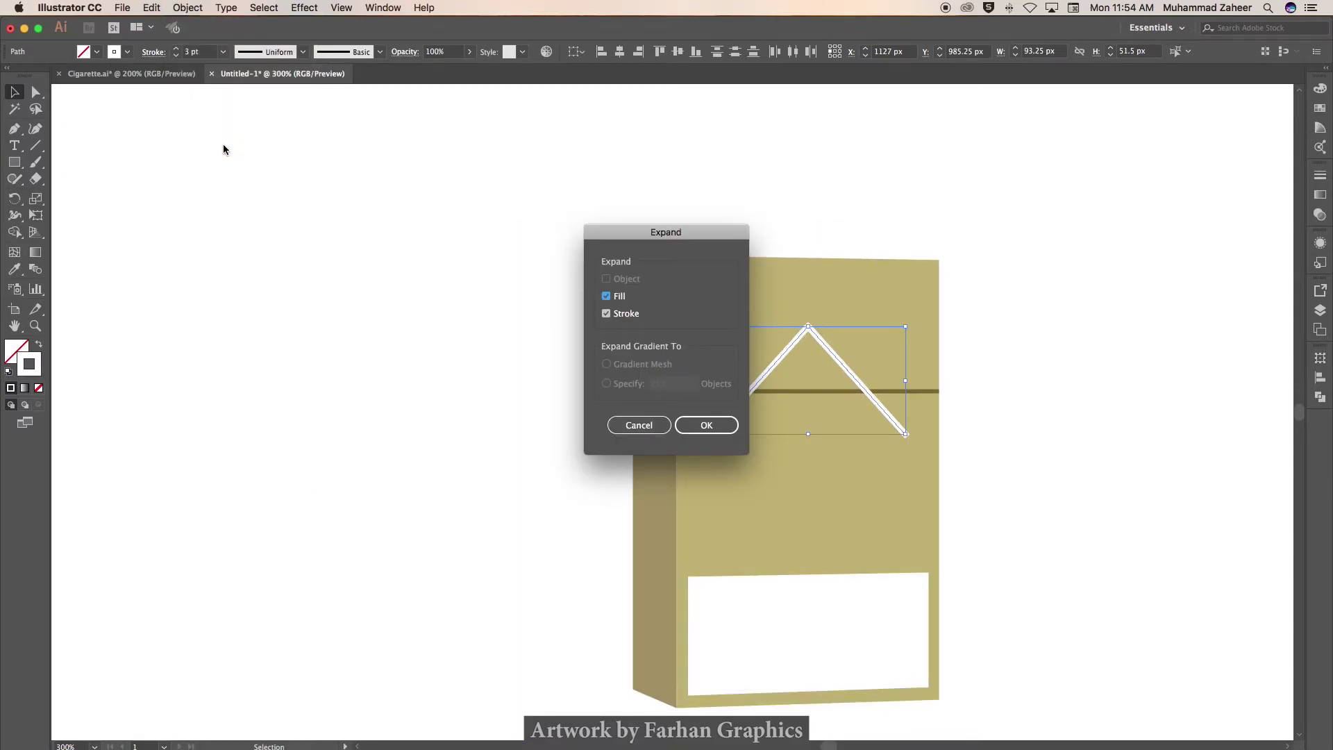
- Expand the chevron strokes into white fills and Unite both pieces in Pathfinder
left_click(699, 429)
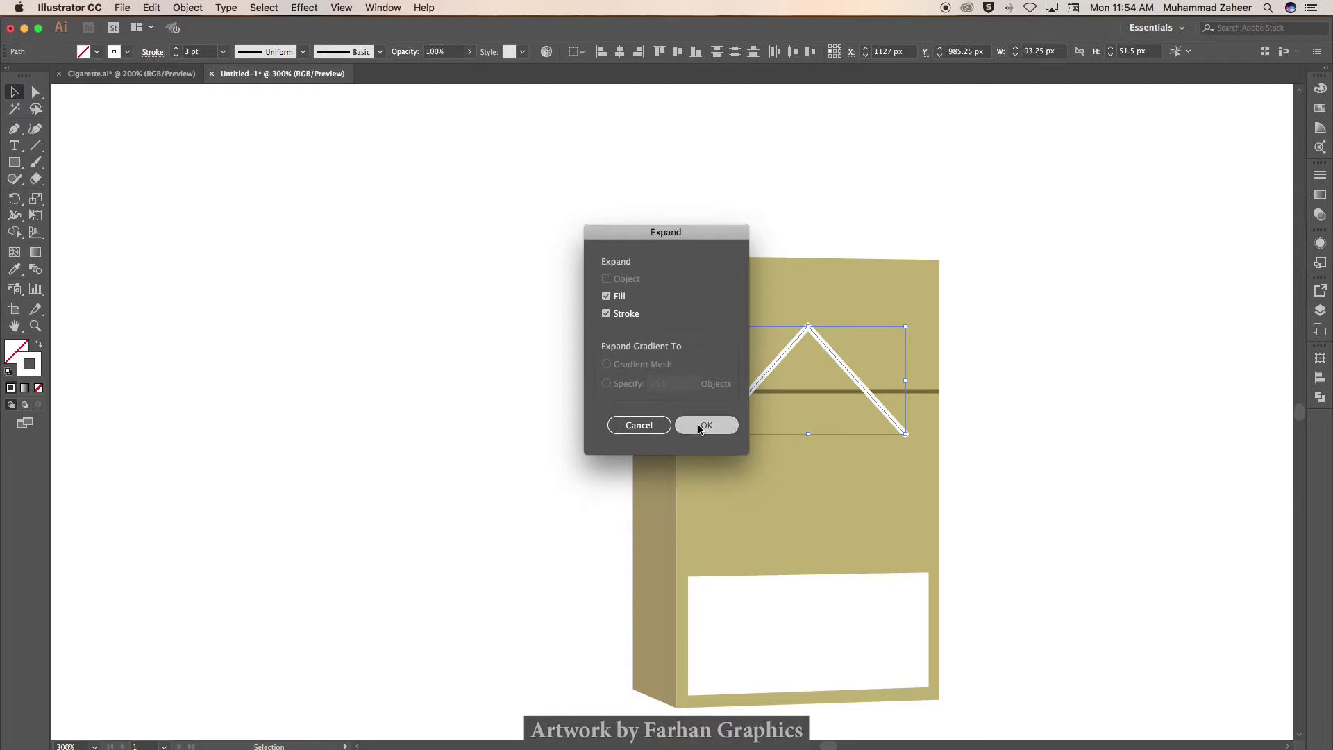
left_click(525, 406)
left_click(792, 358)
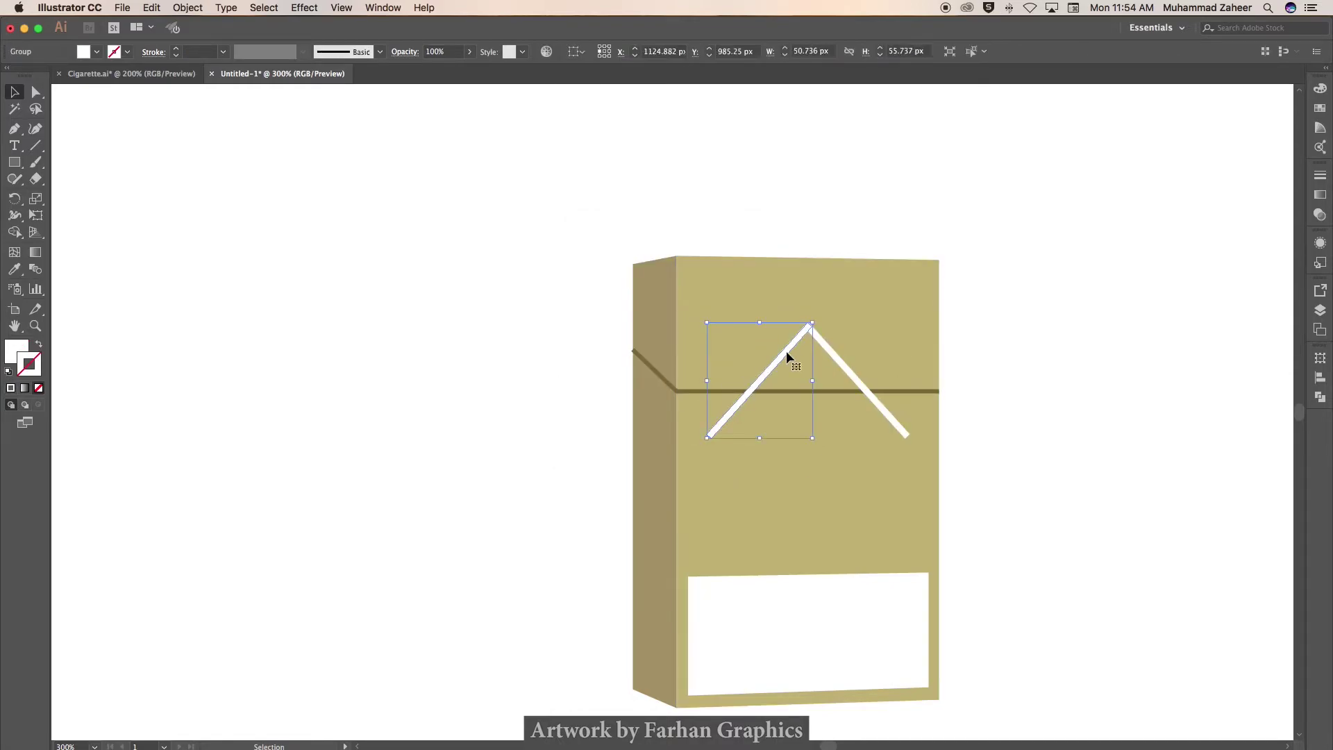
left_click(848, 351, "shift")
left_click(1321, 396)
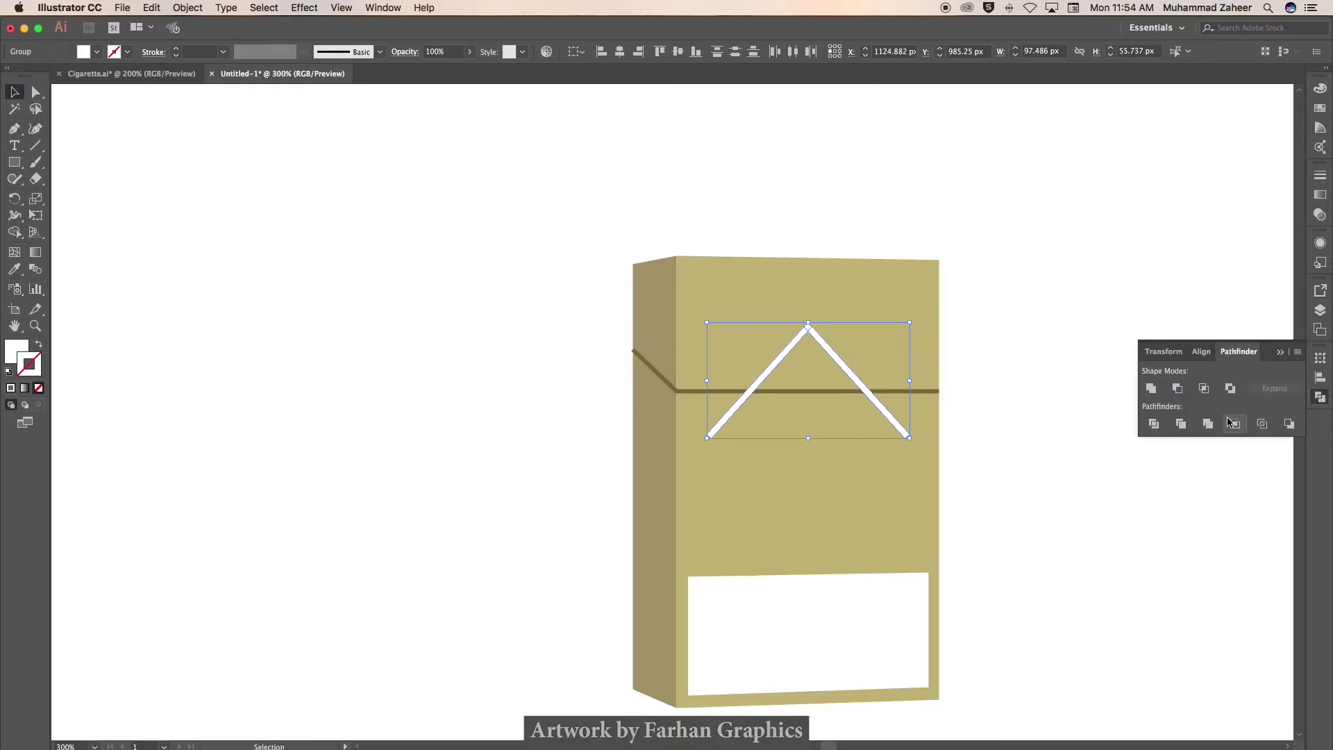
left_click(1056, 506)
scroll(895, 525, "down", 1)
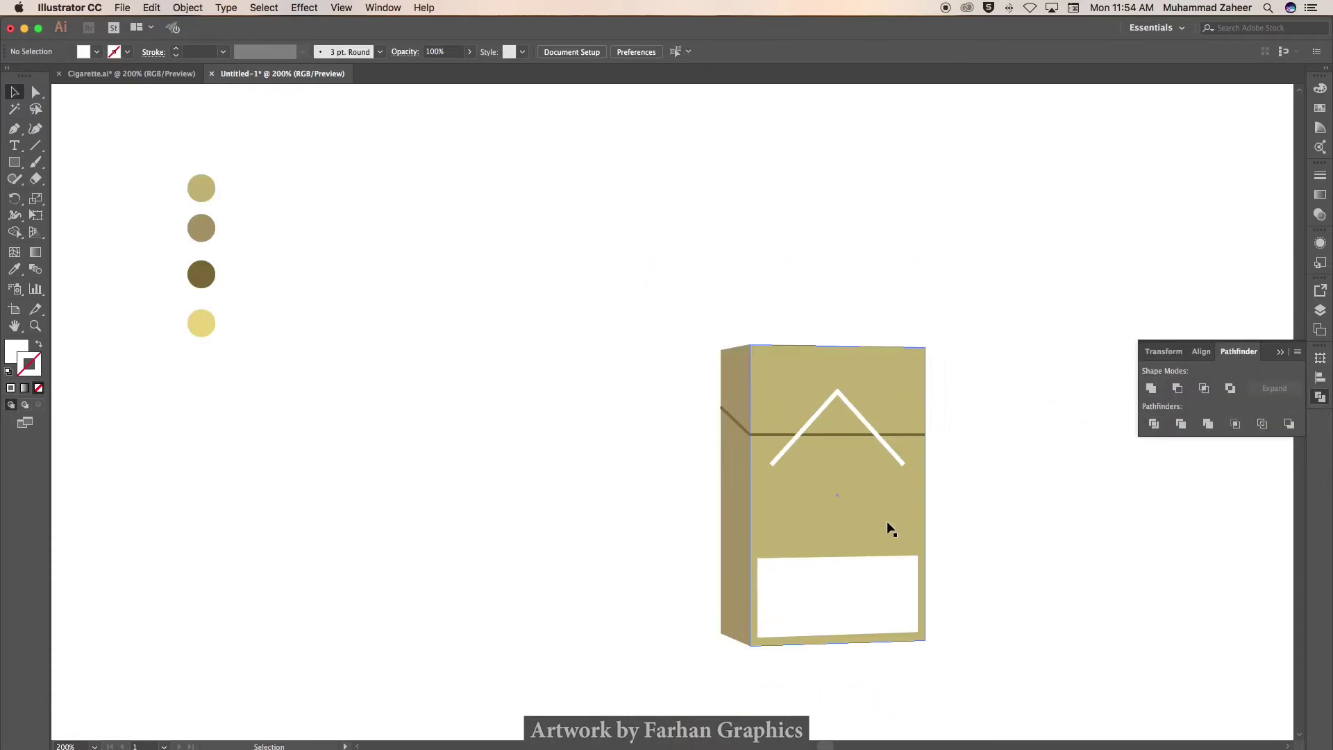
scroll(903, 500, "right", 3)
left_click(1320, 397)
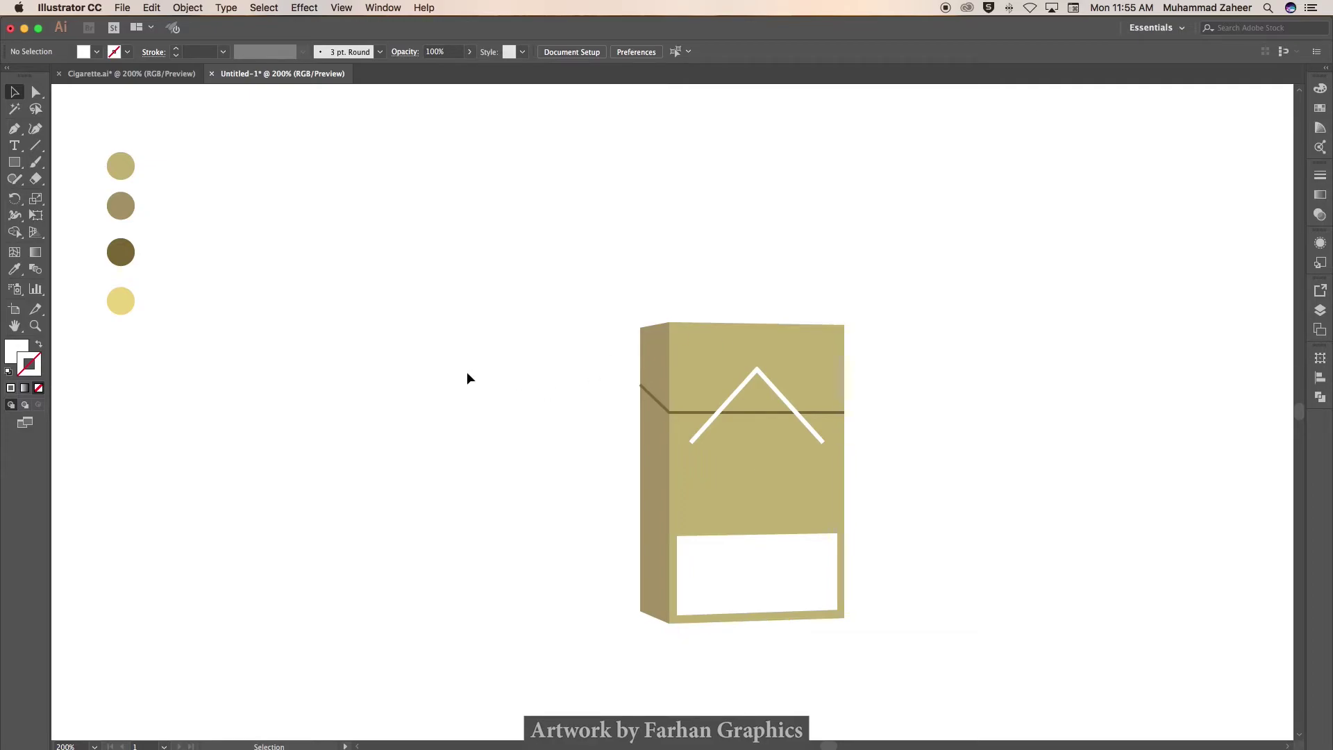
- Add a new text object reading 'SMOKING CAUSES HEART DISEASE' left of the pack
key("t")
left_click(269, 404)
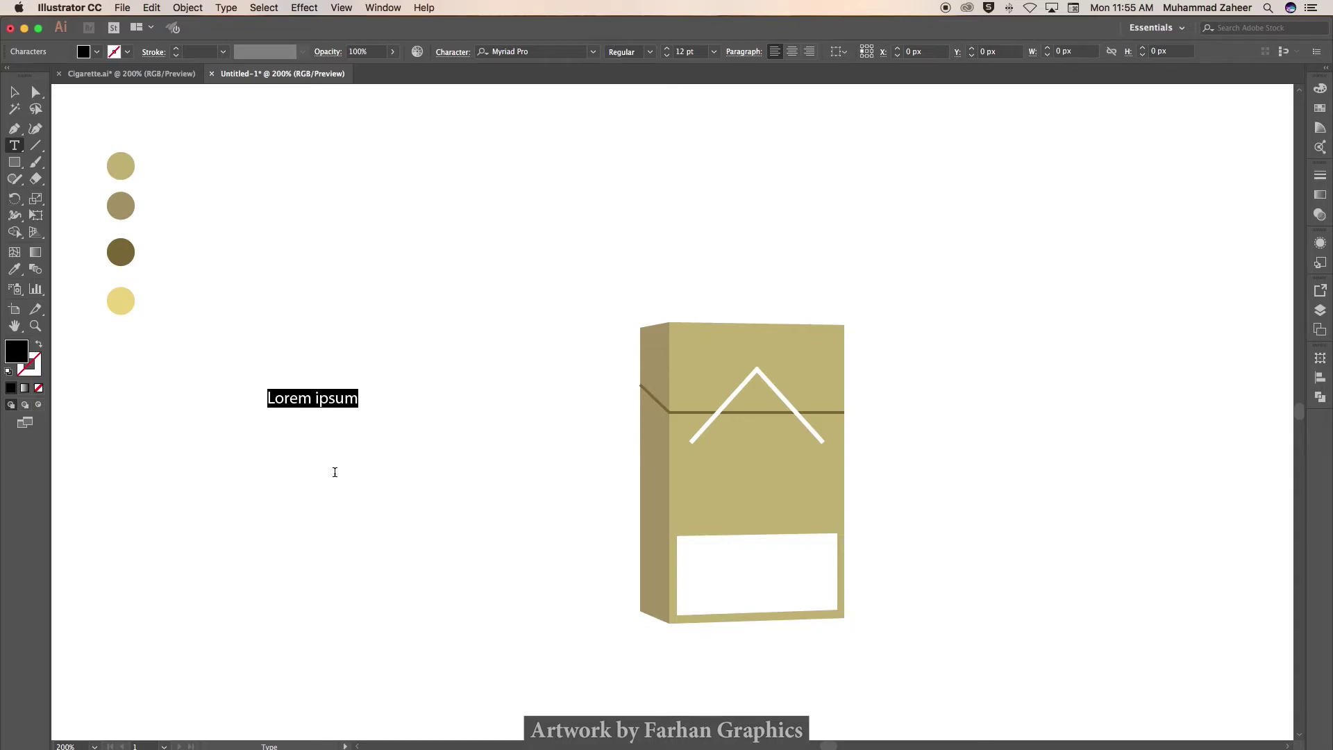
type("SMOKING")
type("CAU")
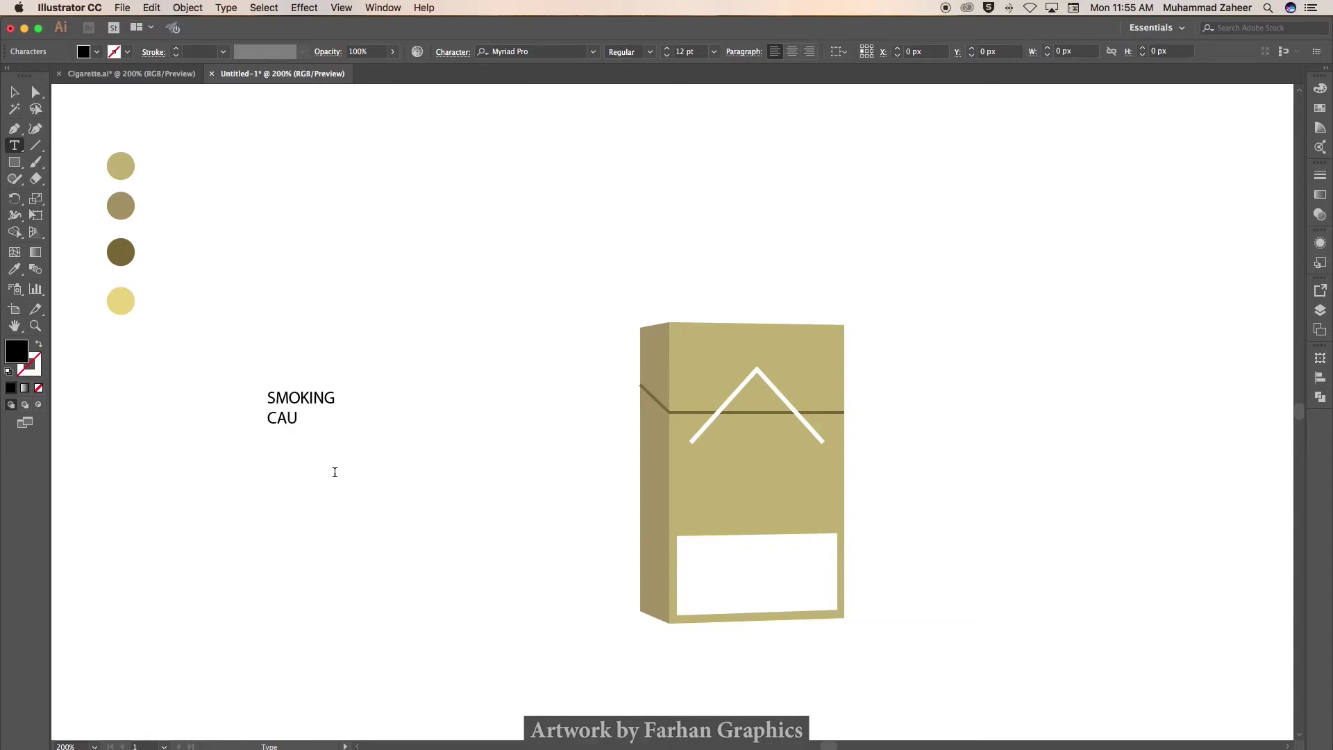
type("SE")
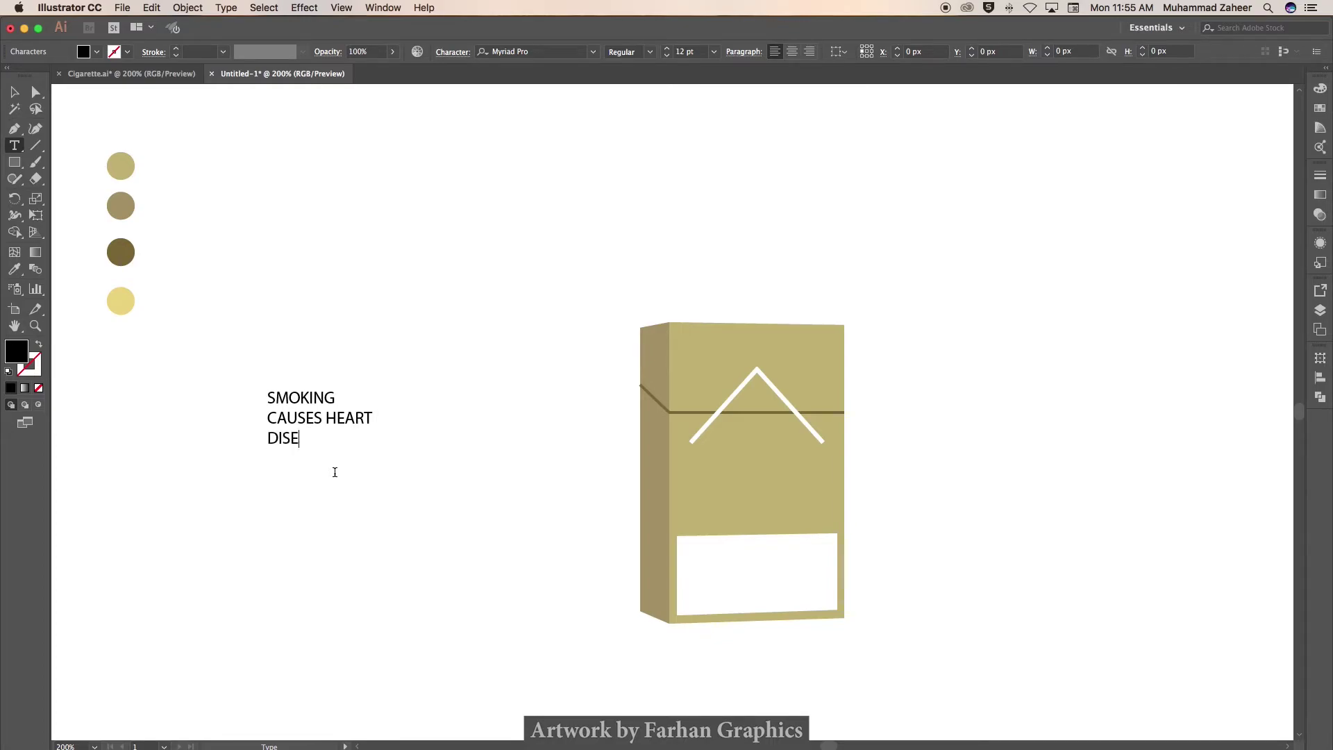
type("ASE")
key("Escape")
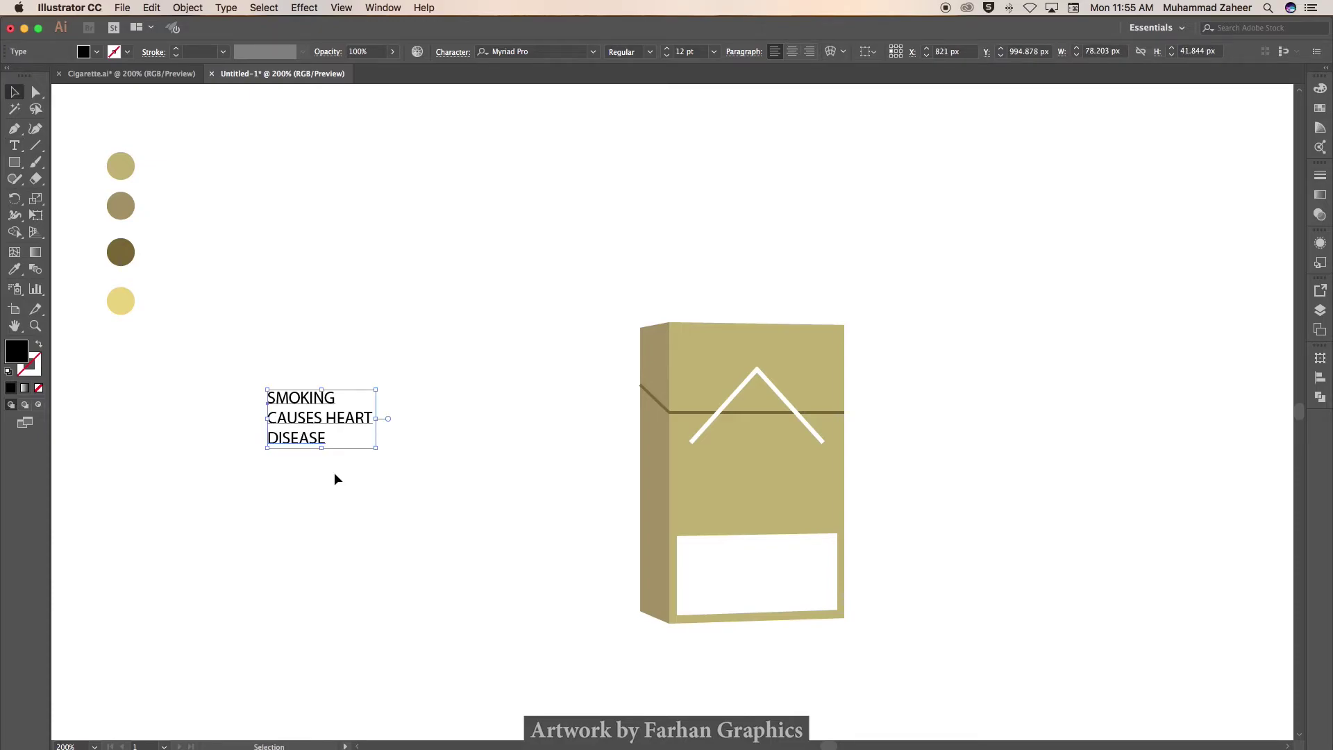
- Centre-align the warning, place it on the white label, tilt it slightly and enlarge it
left_click(792, 51)
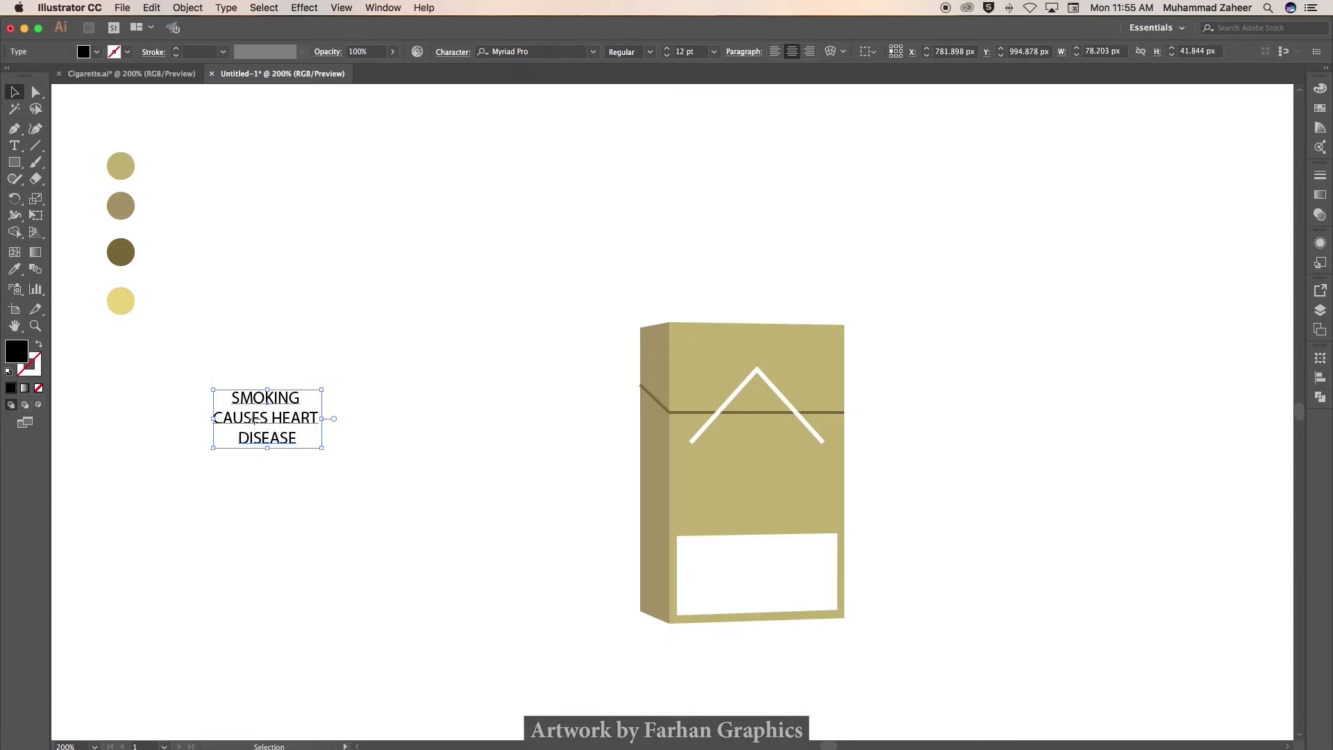
left_click_drag(255, 424, 742, 575)
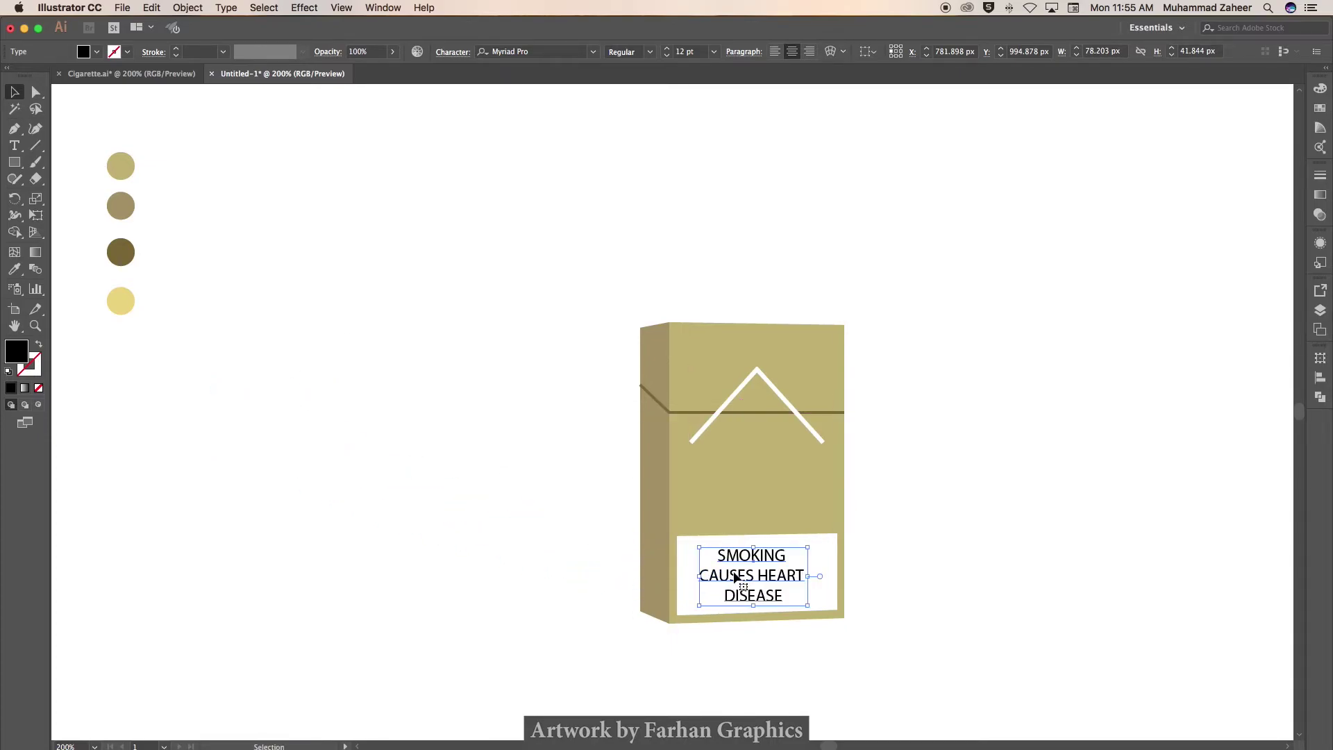
left_click(532, 557)
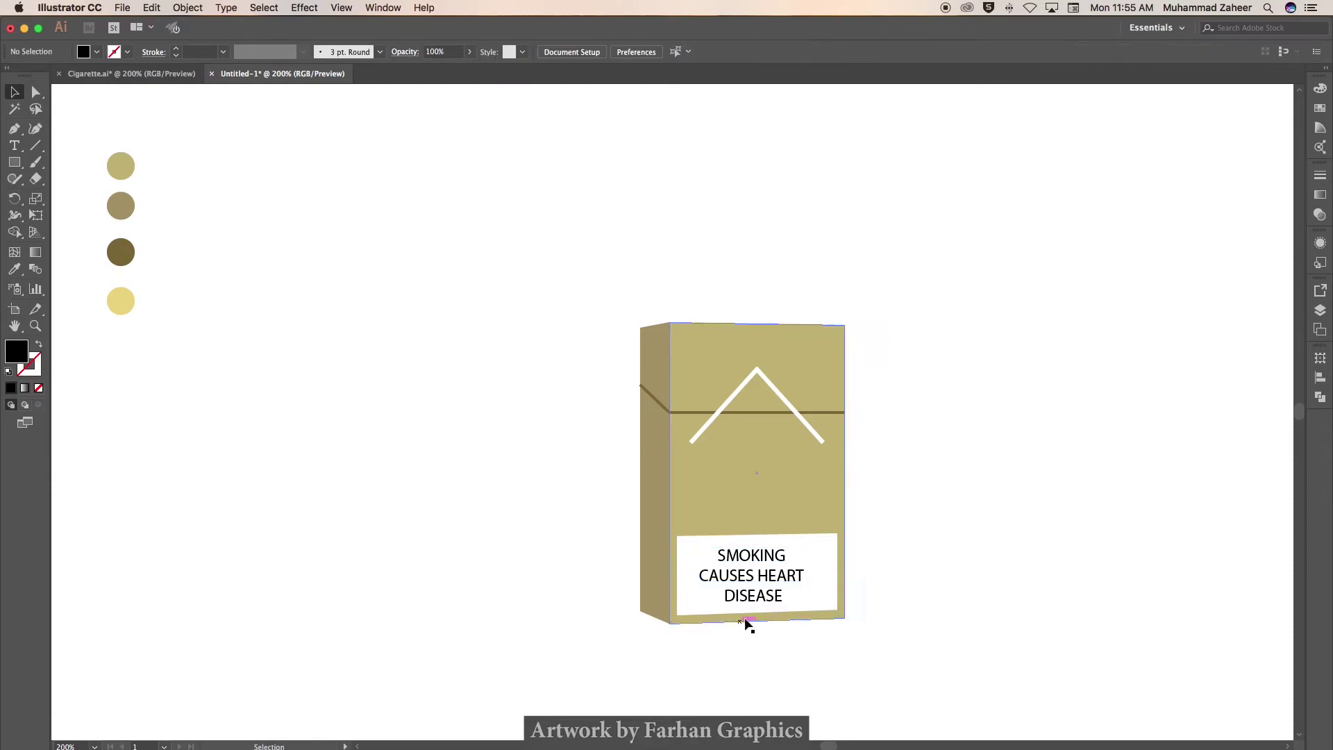
left_click(769, 589)
left_click_drag(810, 615, 814, 613)
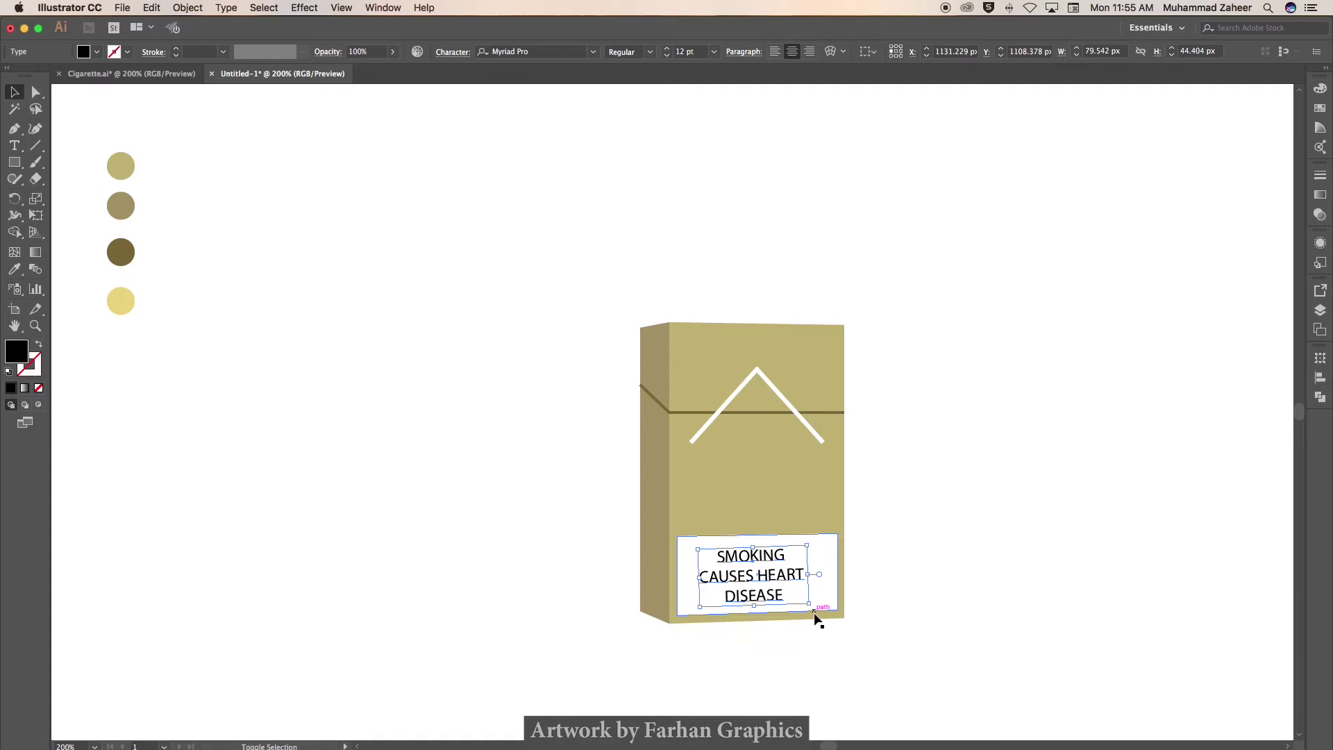
left_click_drag(814, 613, 817, 608)
left_click(806, 668)
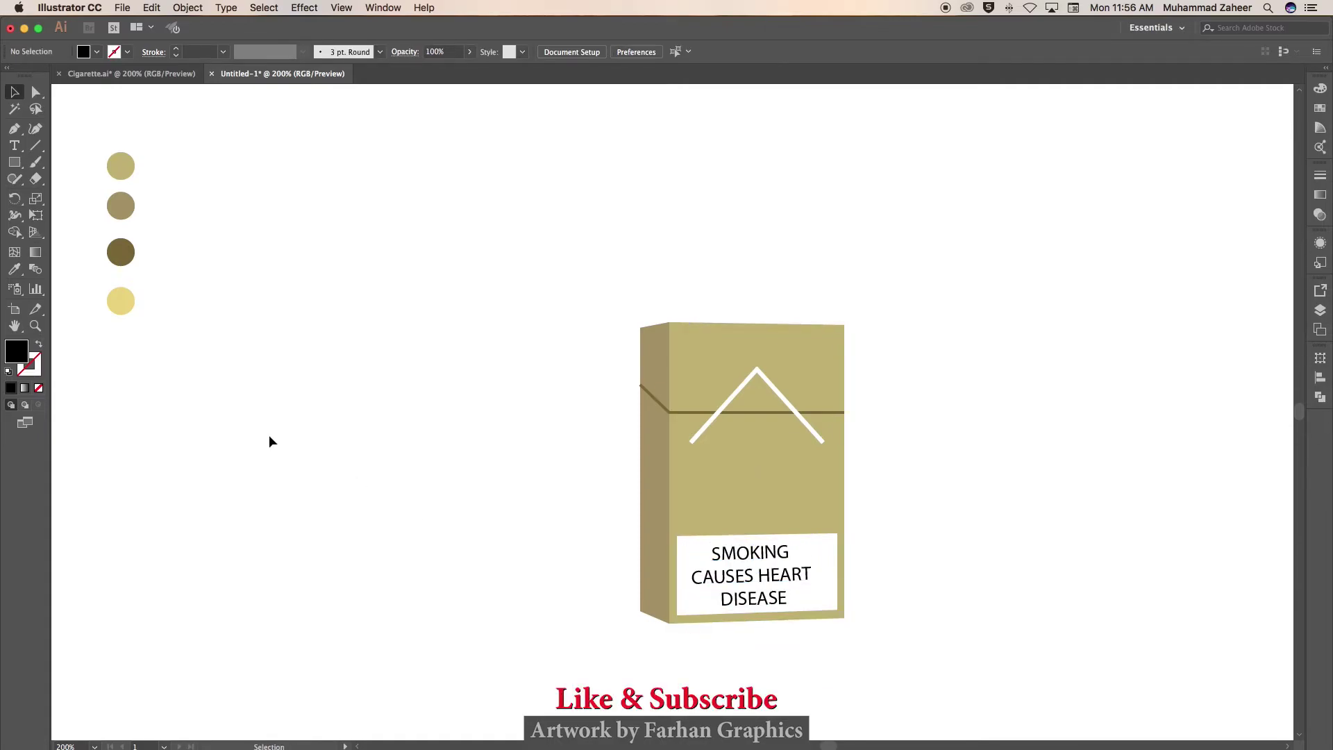
- Type 'FILTER CIGARETTES' and size it across the top of the pack
key("t")
left_click(240, 314)
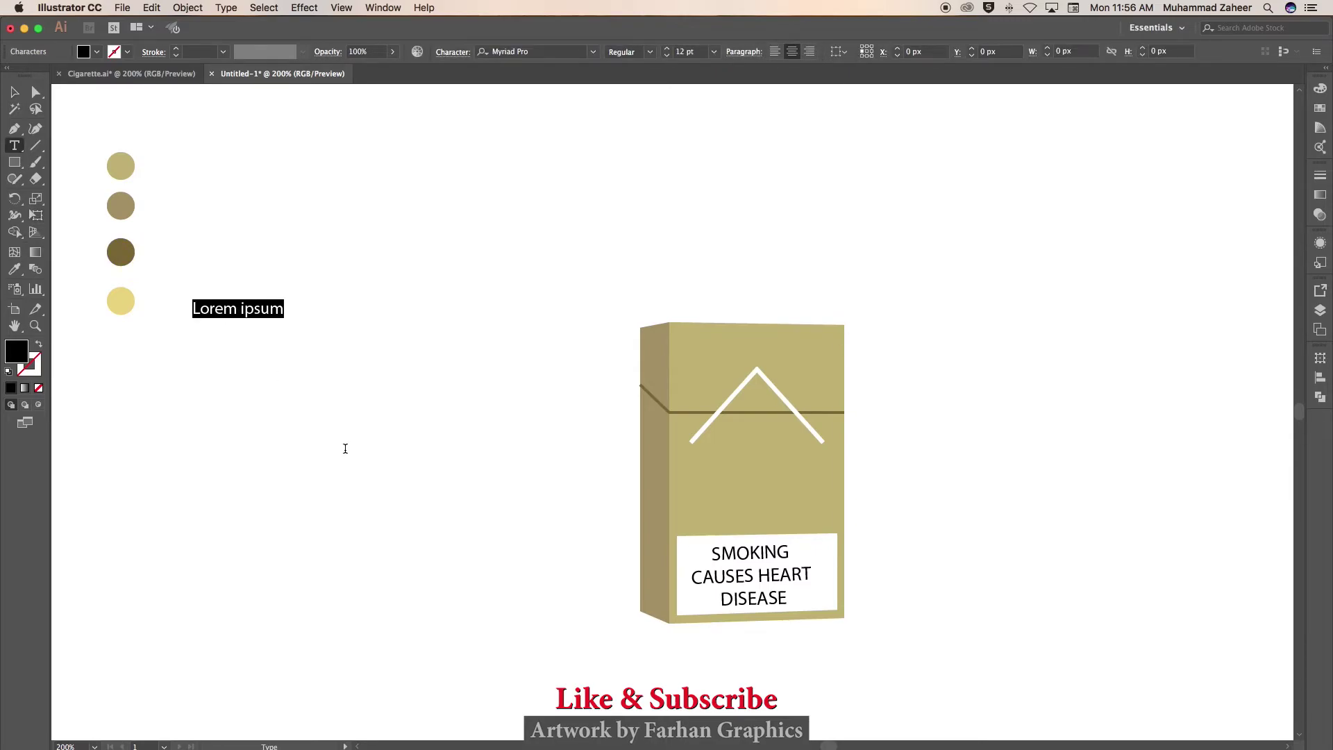
type("F")
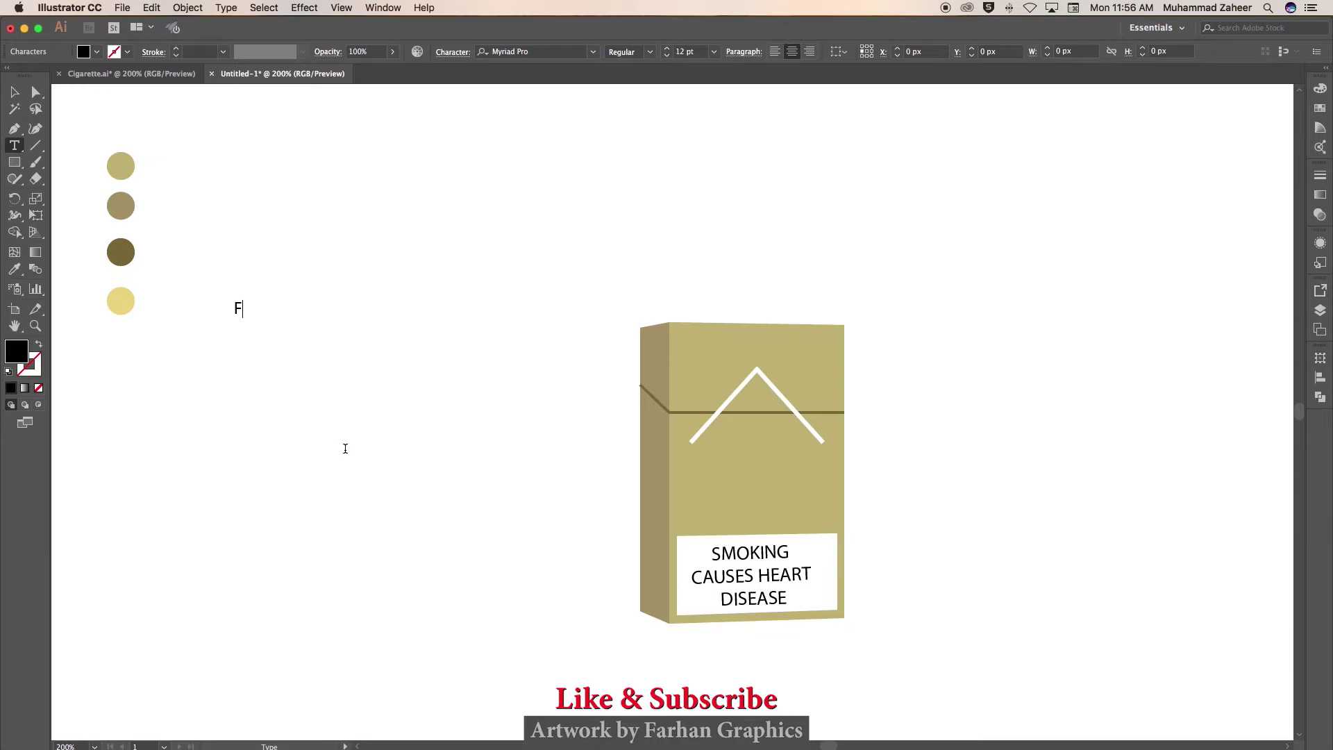
type("IL")
type("TE")
type("R")
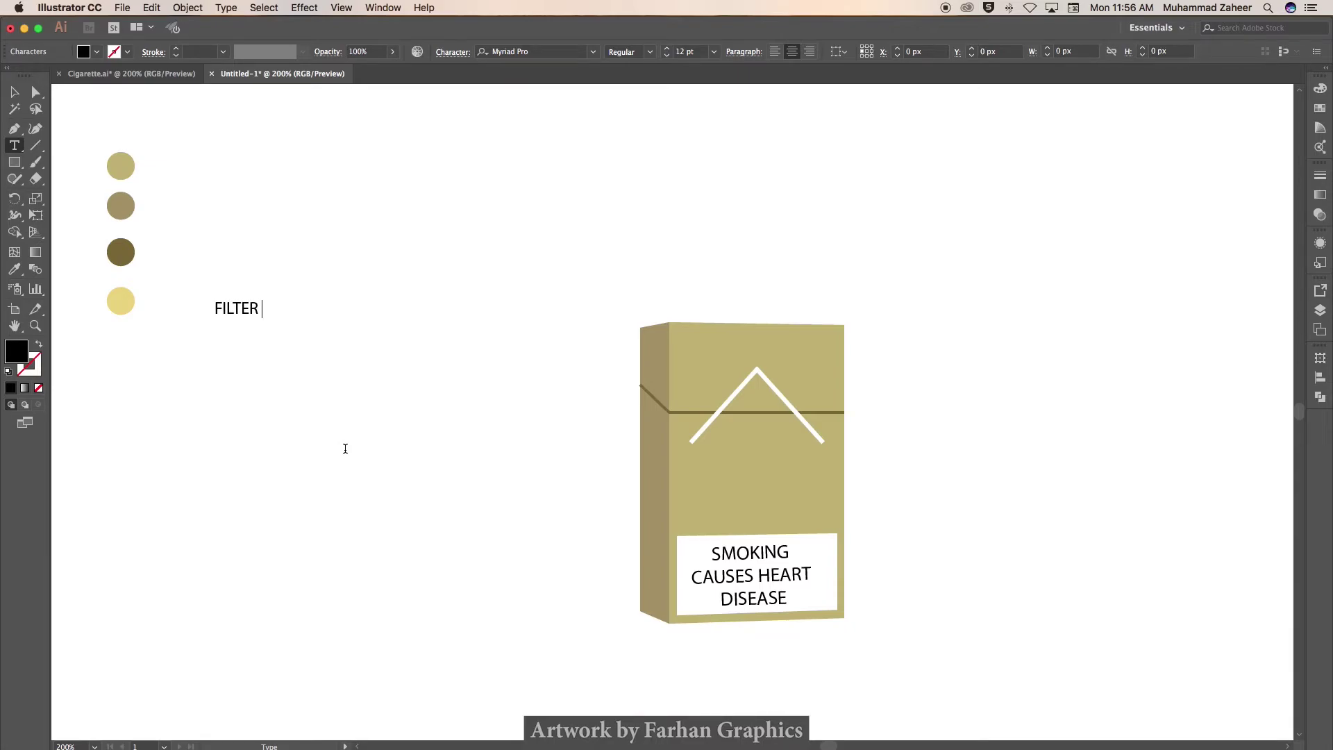
type(" CIG")
type("ARET")
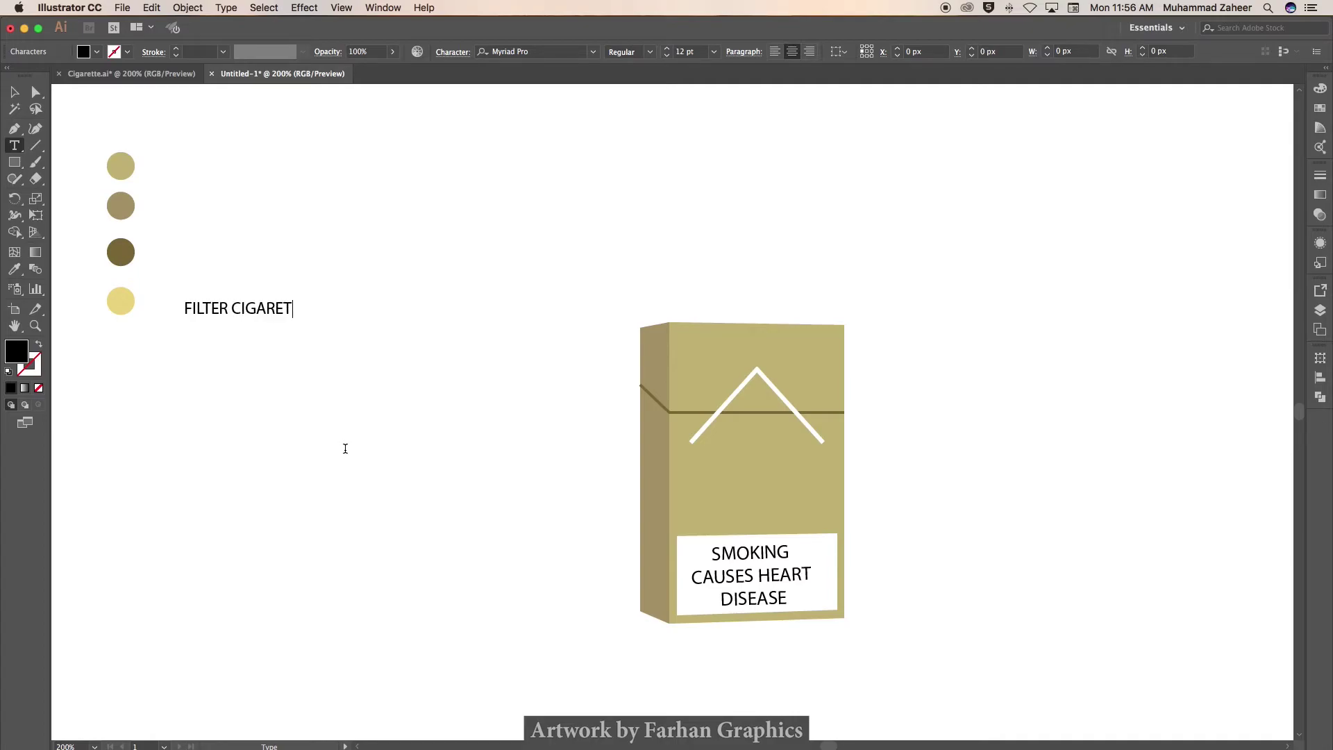
type("TES")
key("Escape")
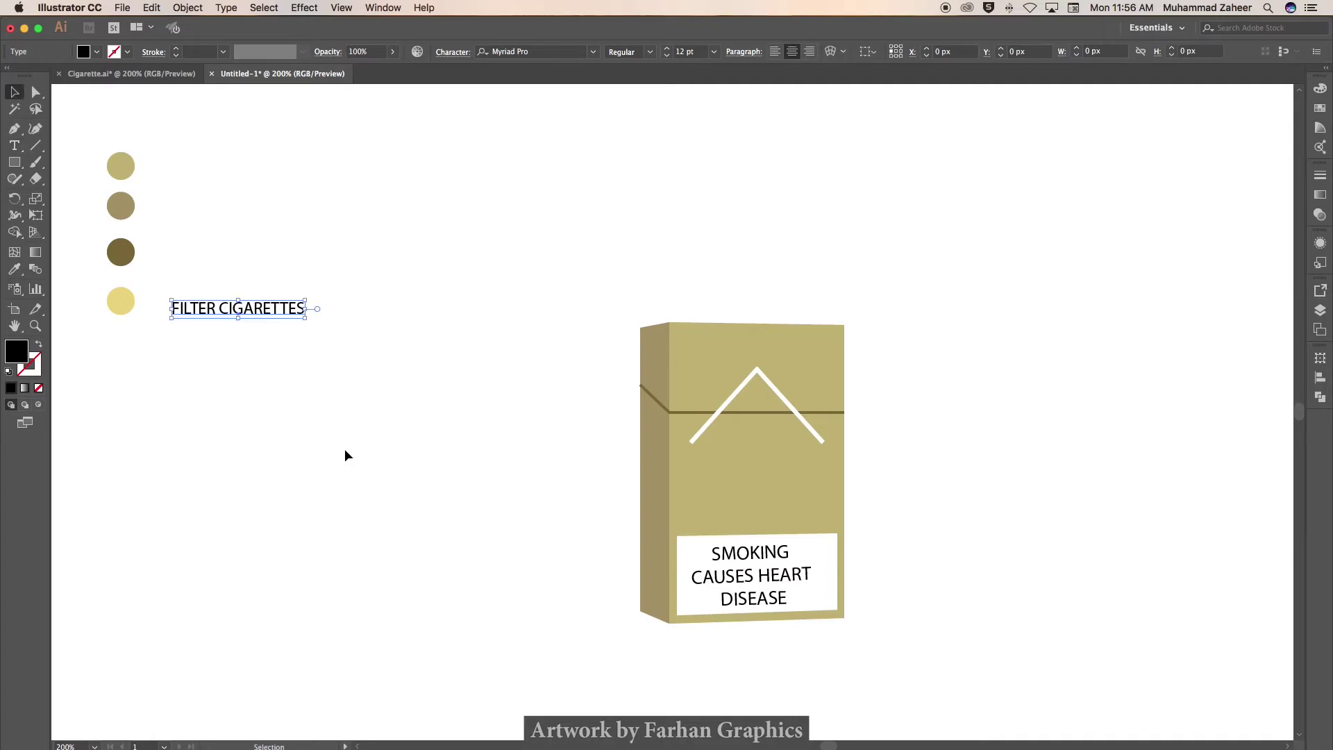
left_click_drag(255, 315, 847, 309)
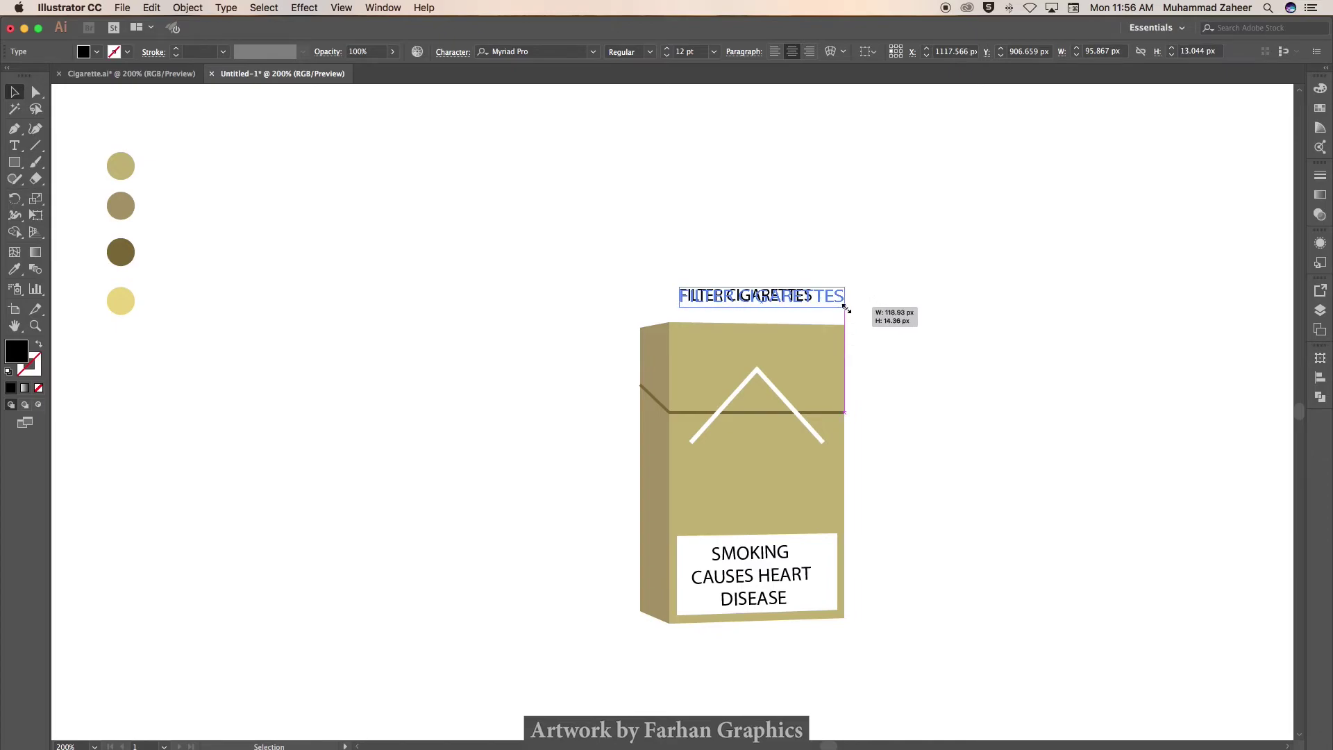
left_click_drag(780, 299, 772, 347)
left_click(768, 259)
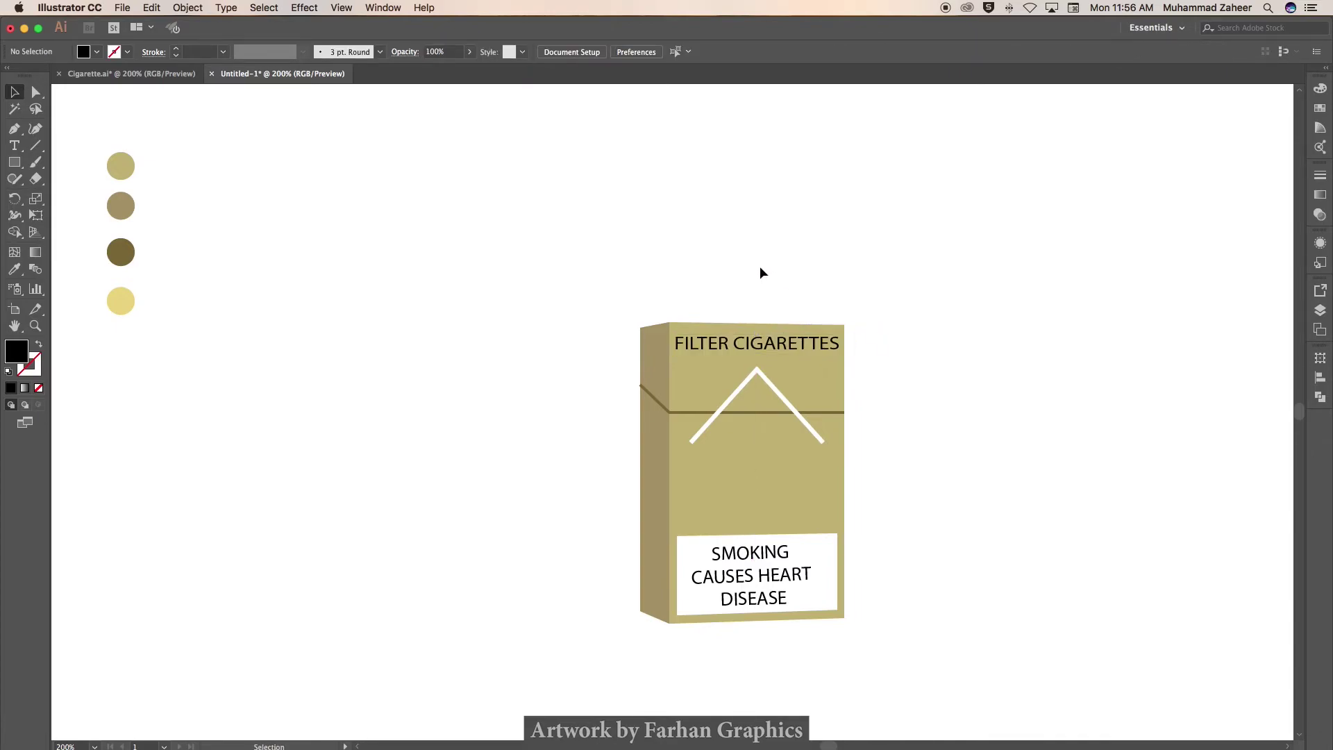
- Give FILTER CIGARETTES a light grey fill, then start a new text object beside the pack
left_click(757, 346)
left_click(1320, 108)
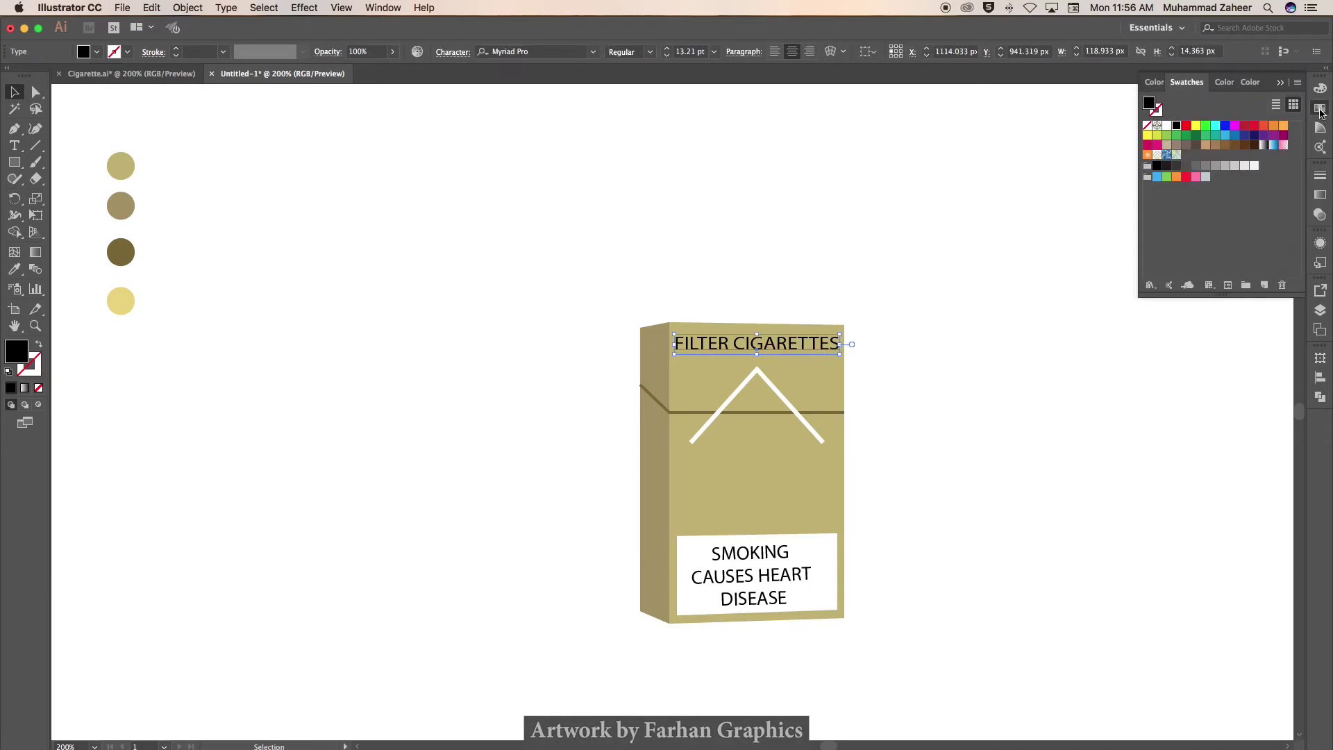
left_click(1233, 166)
left_click(1227, 166)
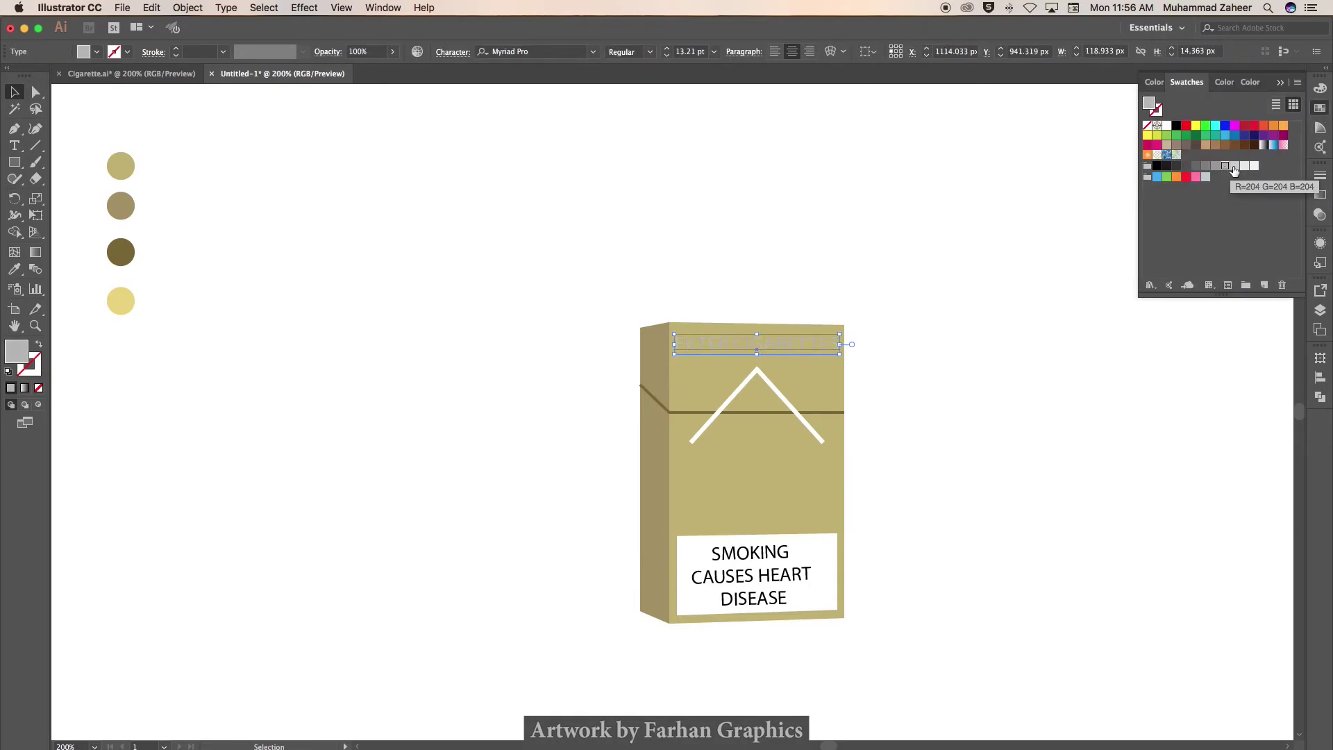
left_click(1244, 166)
left_click(1046, 366)
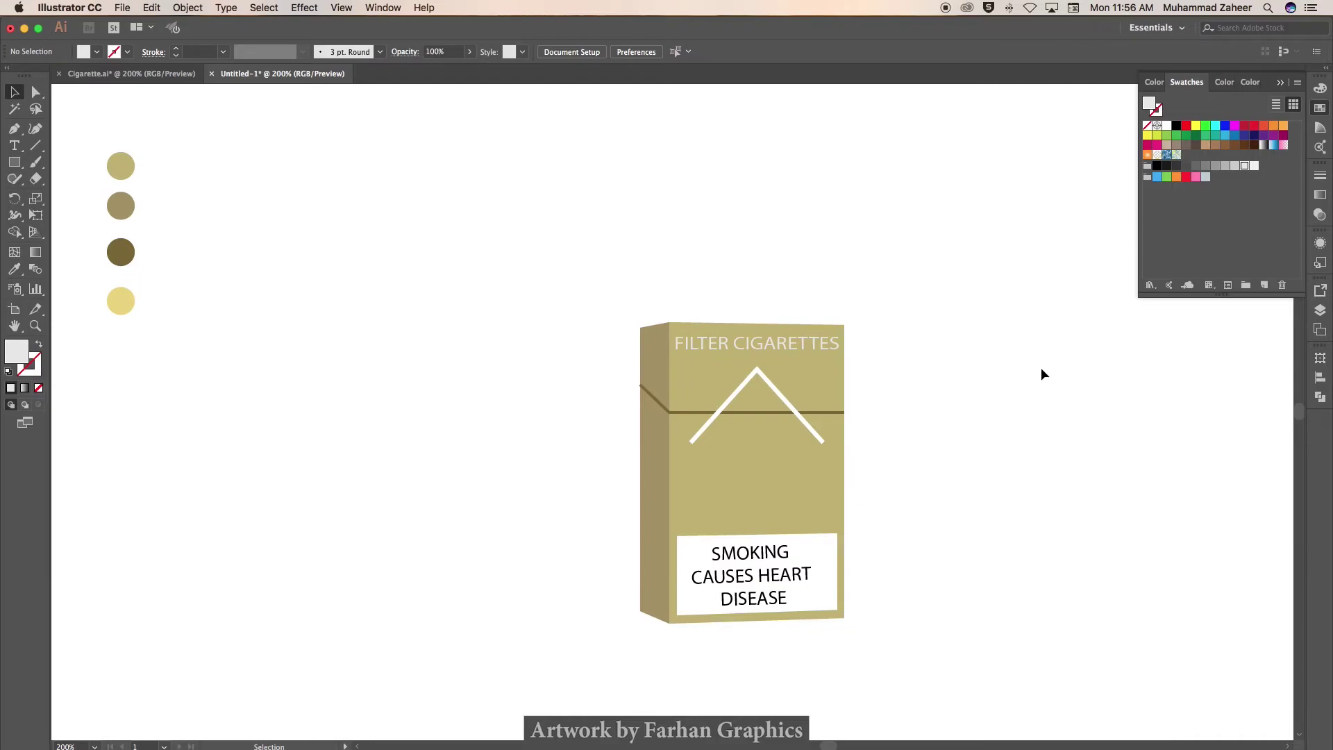
left_click(1323, 109)
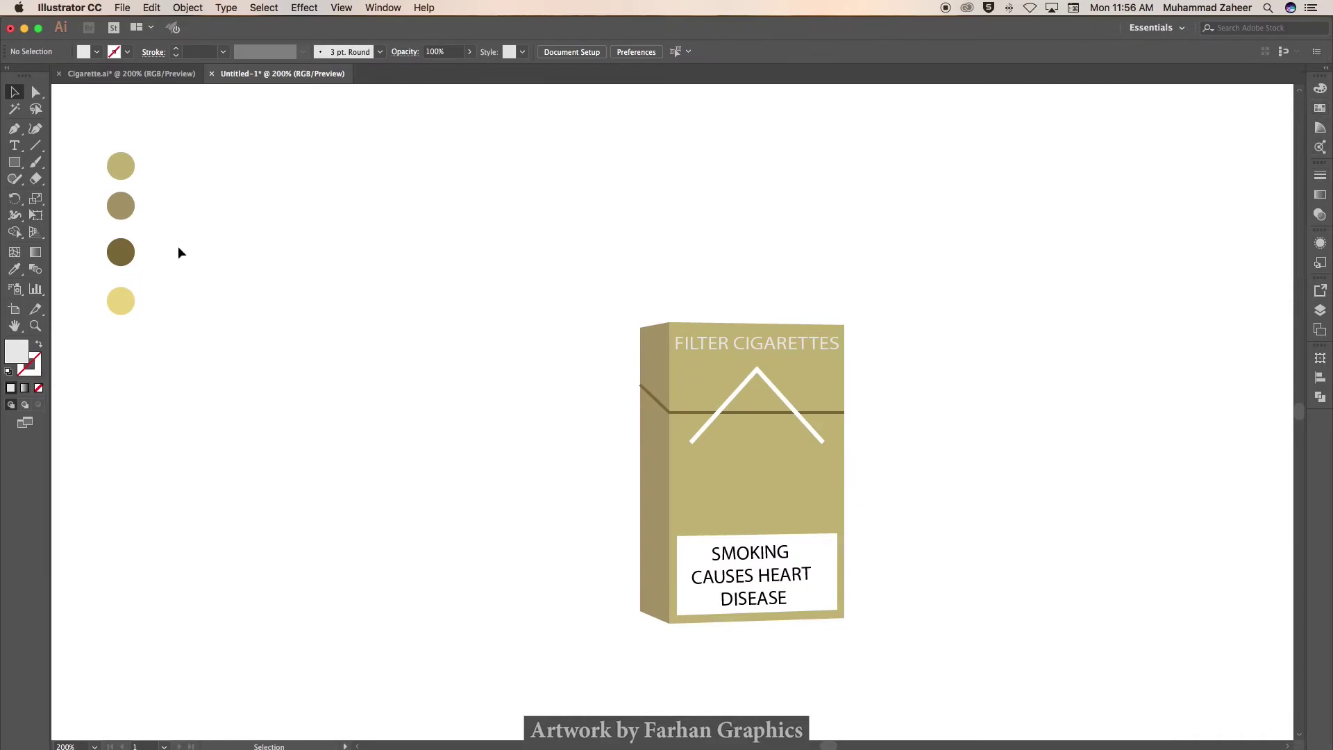
left_click(14, 145)
left_click(297, 333)
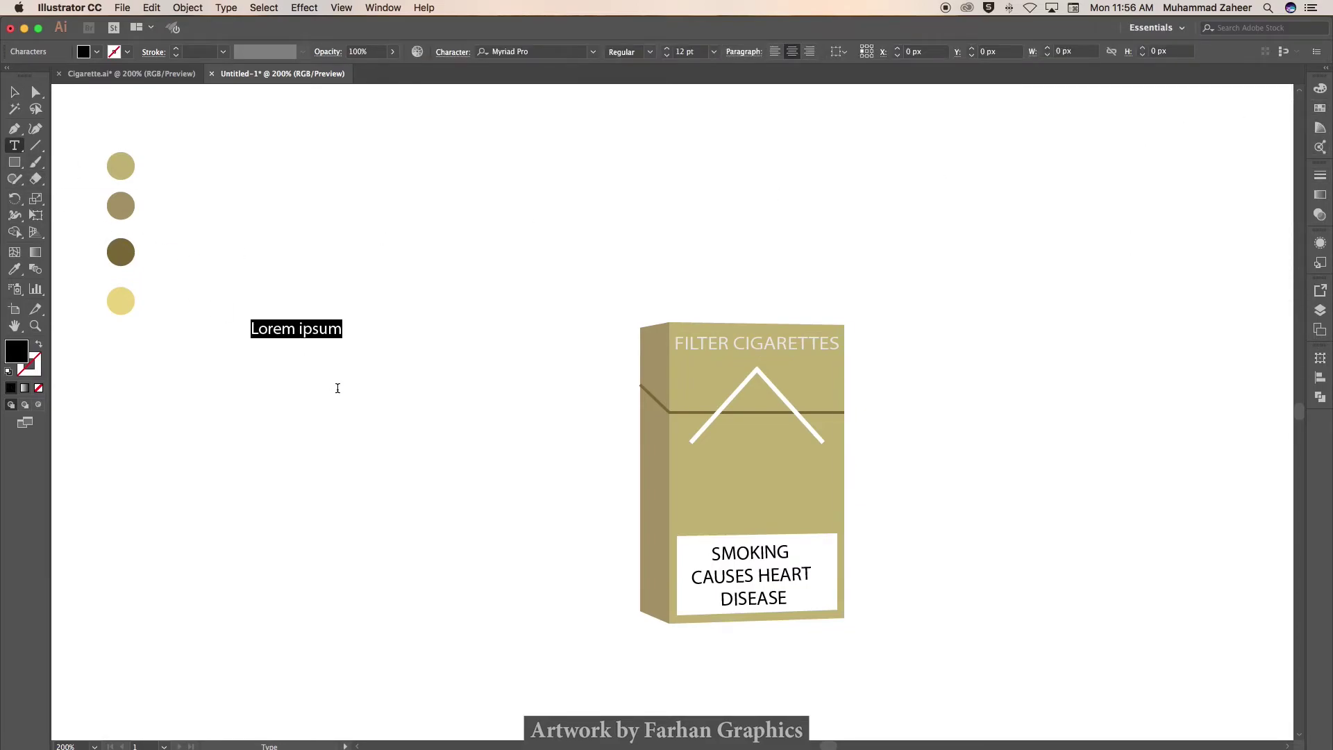
- Enter 'GOLD' and set it in the Monaco font
type("GOLD")
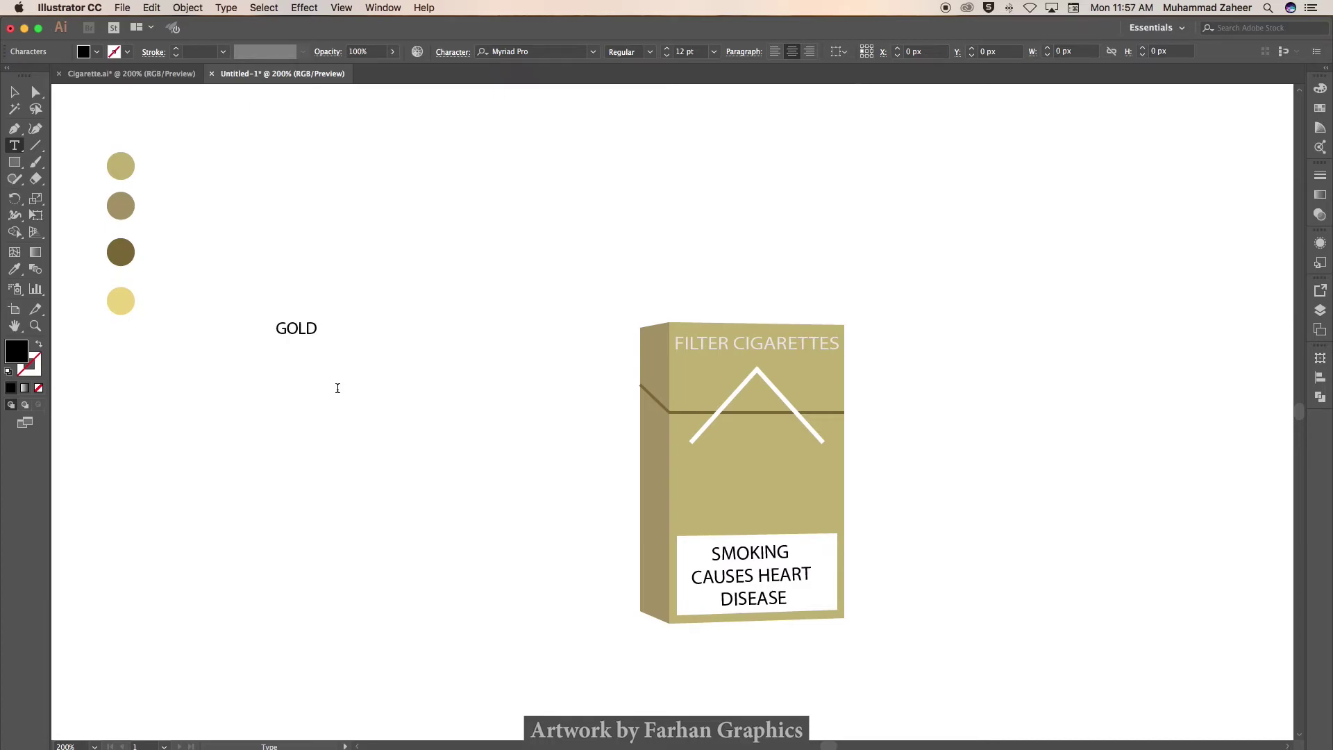
key("Escape")
left_click(594, 53)
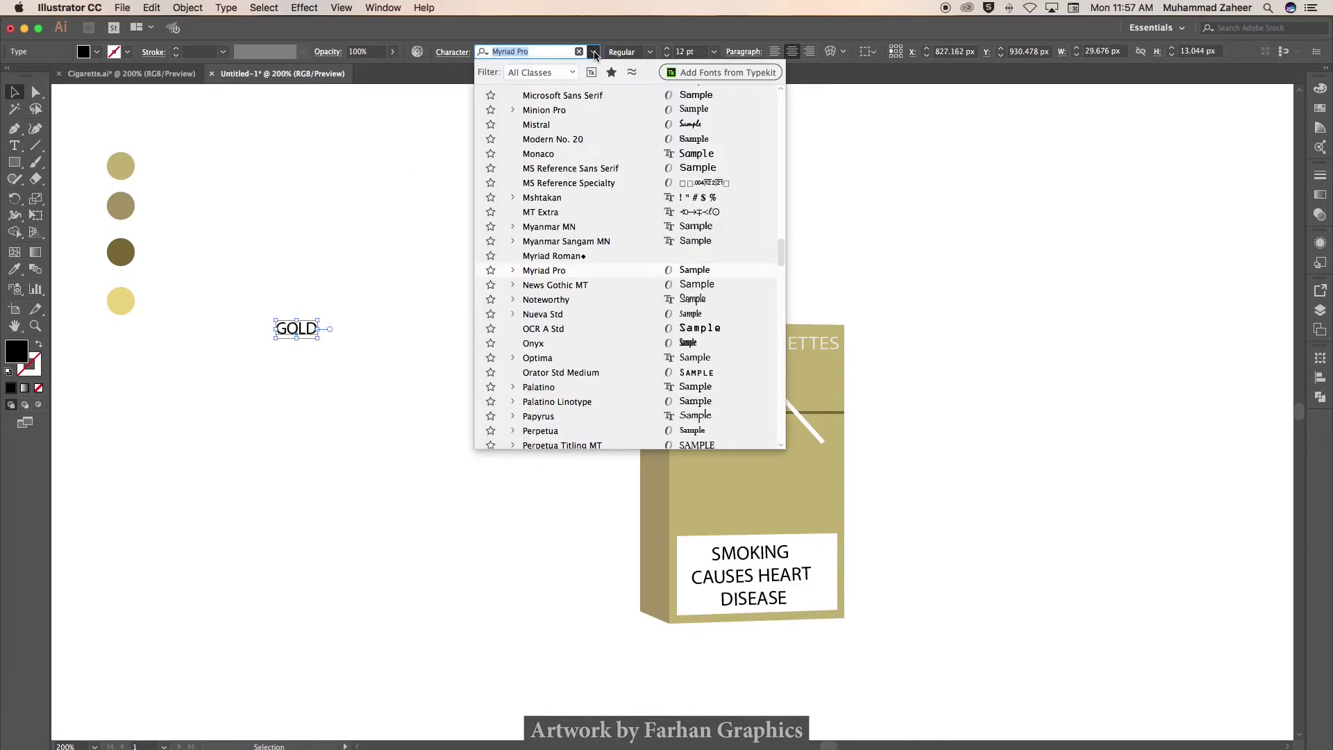
type("MONA")
key("Return")
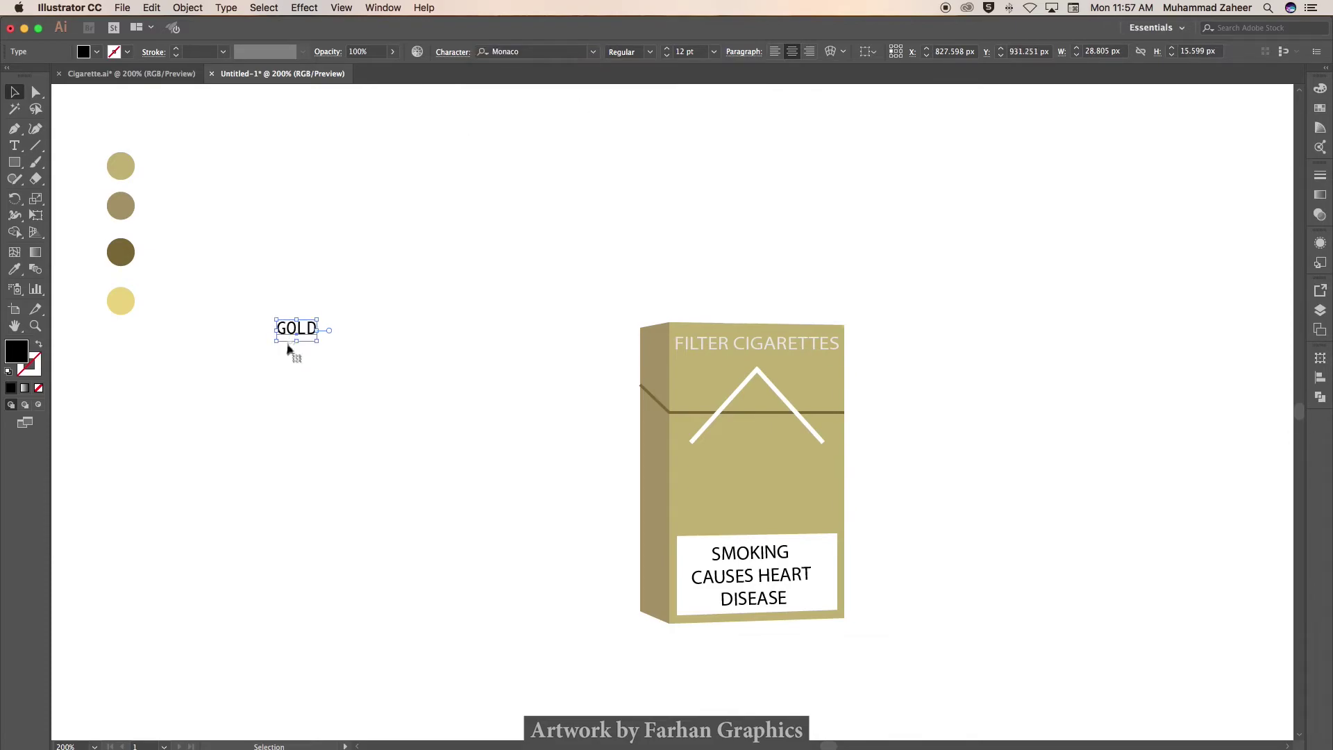
- Add 'Marlboro' below GOLD and set it in the Marlboro typeface
left_click(14, 146)
left_click(257, 440)
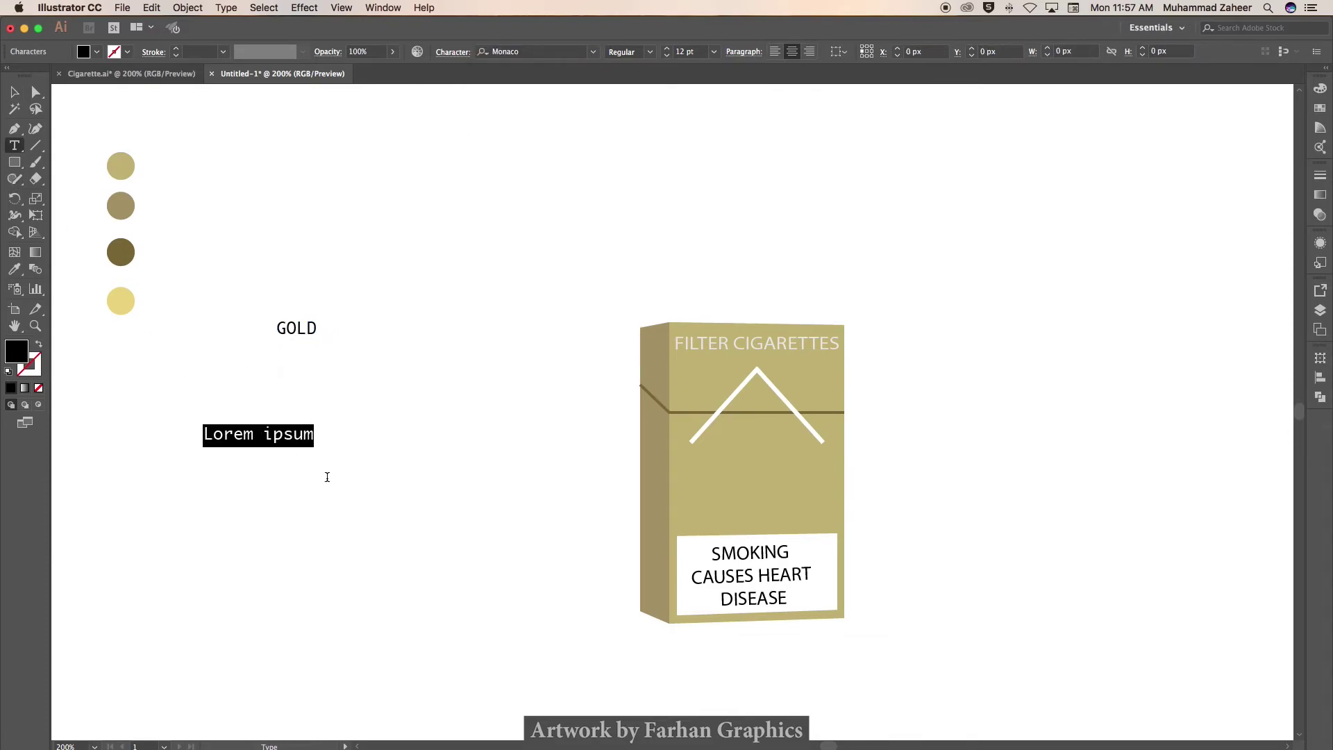
type("Marl")
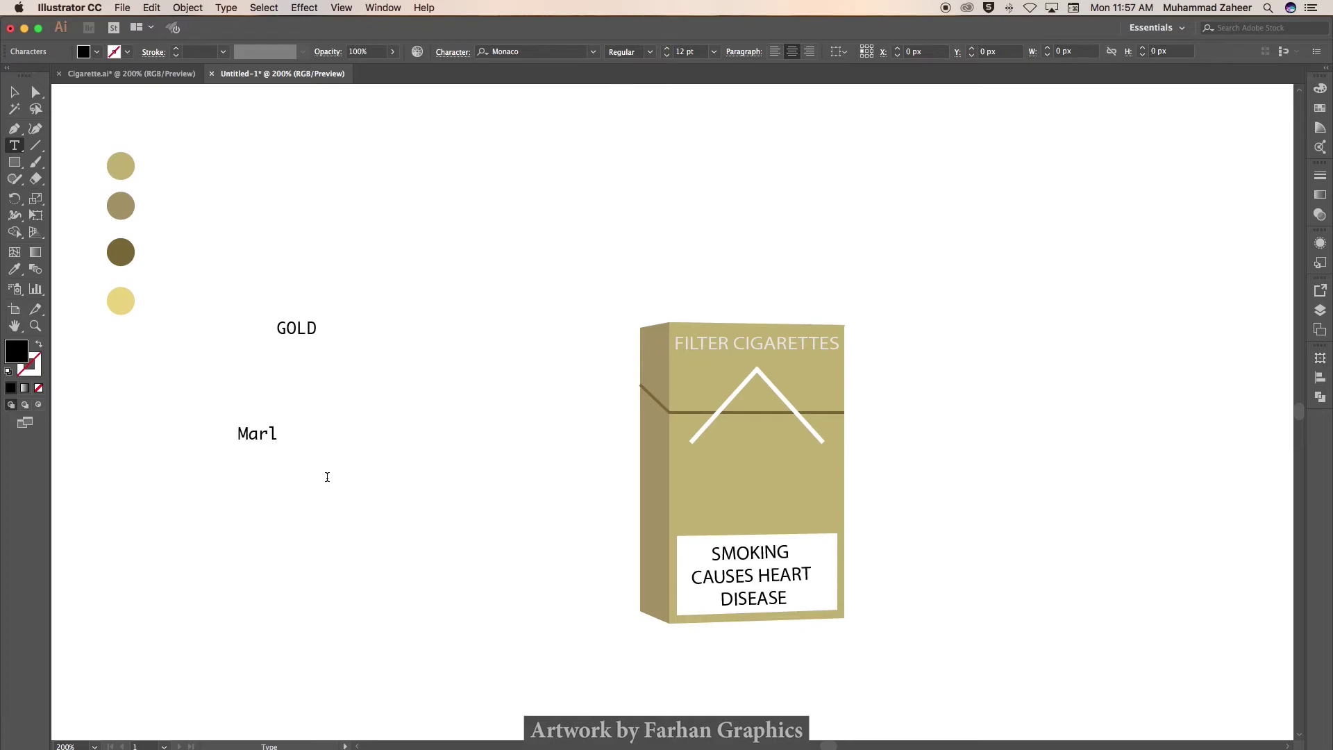
type("boro")
key("Escape")
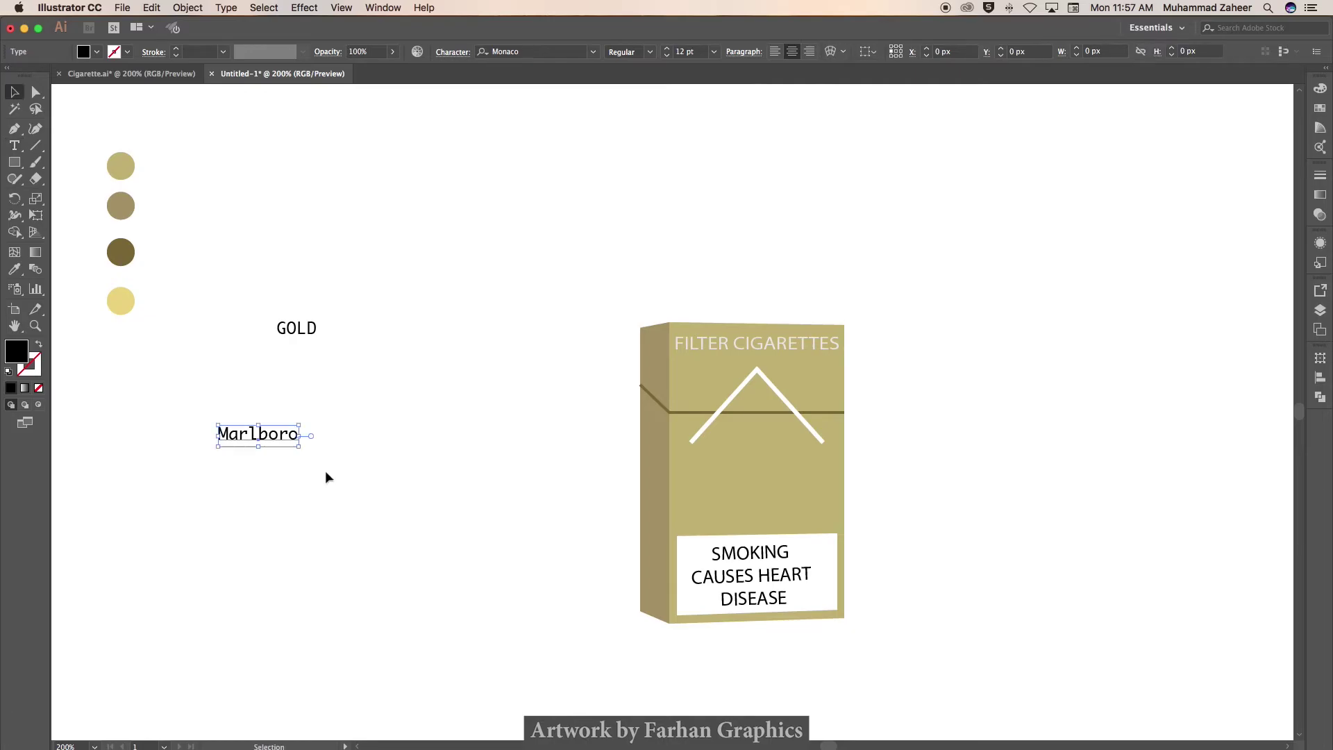
left_click(593, 52)
type("mar")
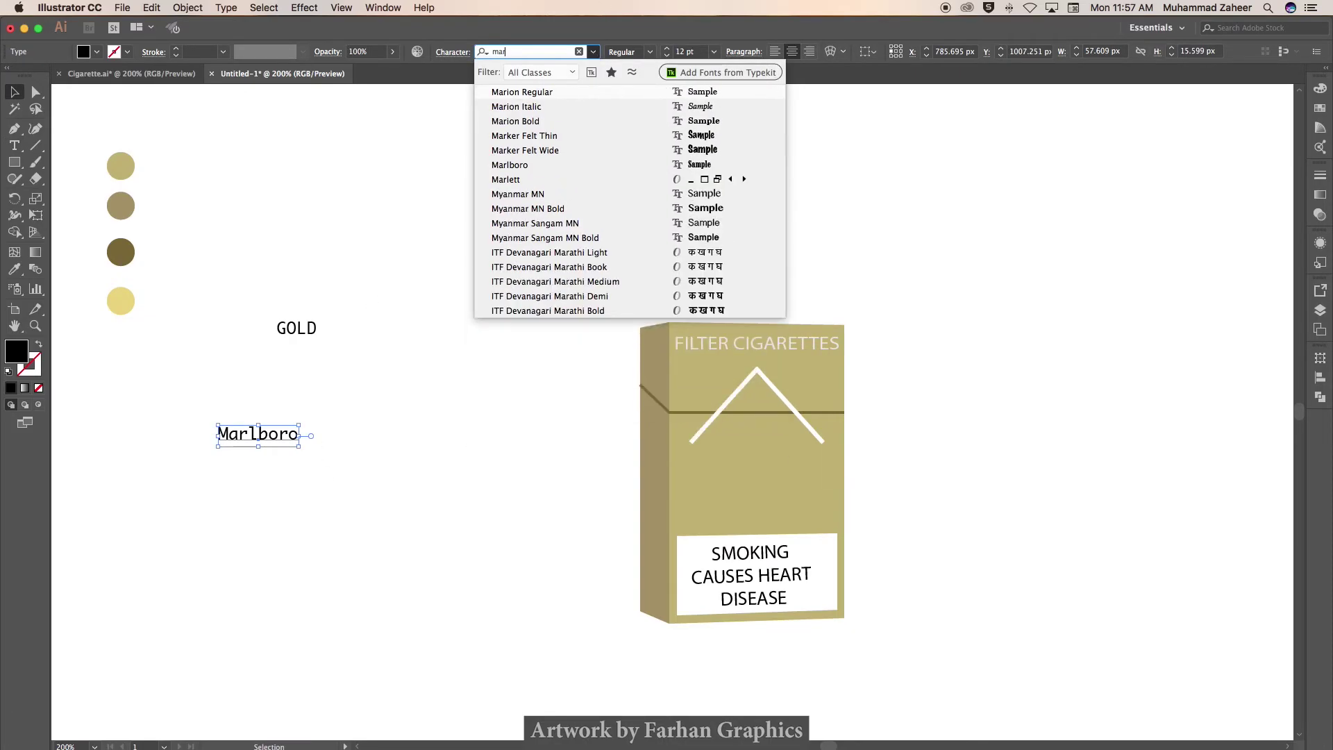
type("l")
key("Return")
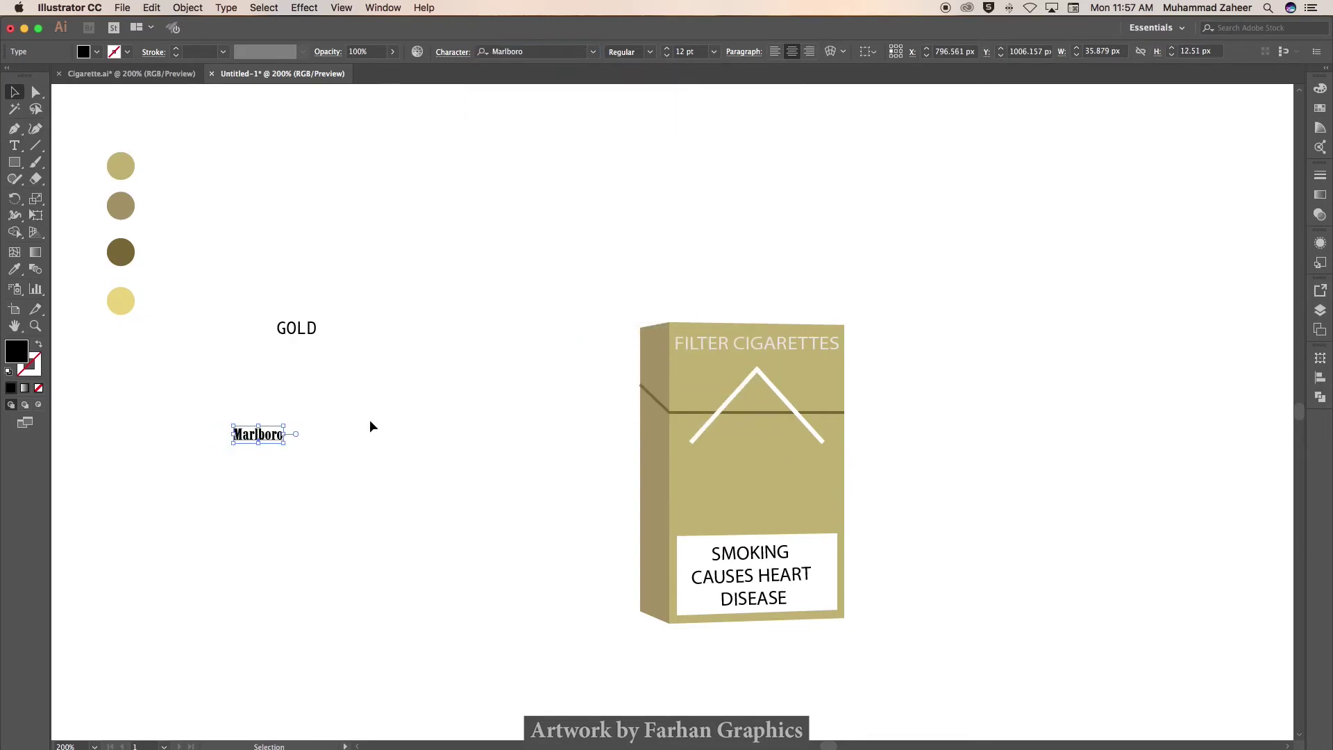
- Move Marlboro up closer to GOLD and start a new text object above GOLD
left_click(364, 411)
left_click_drag(258, 439, 270, 395)
key("t")
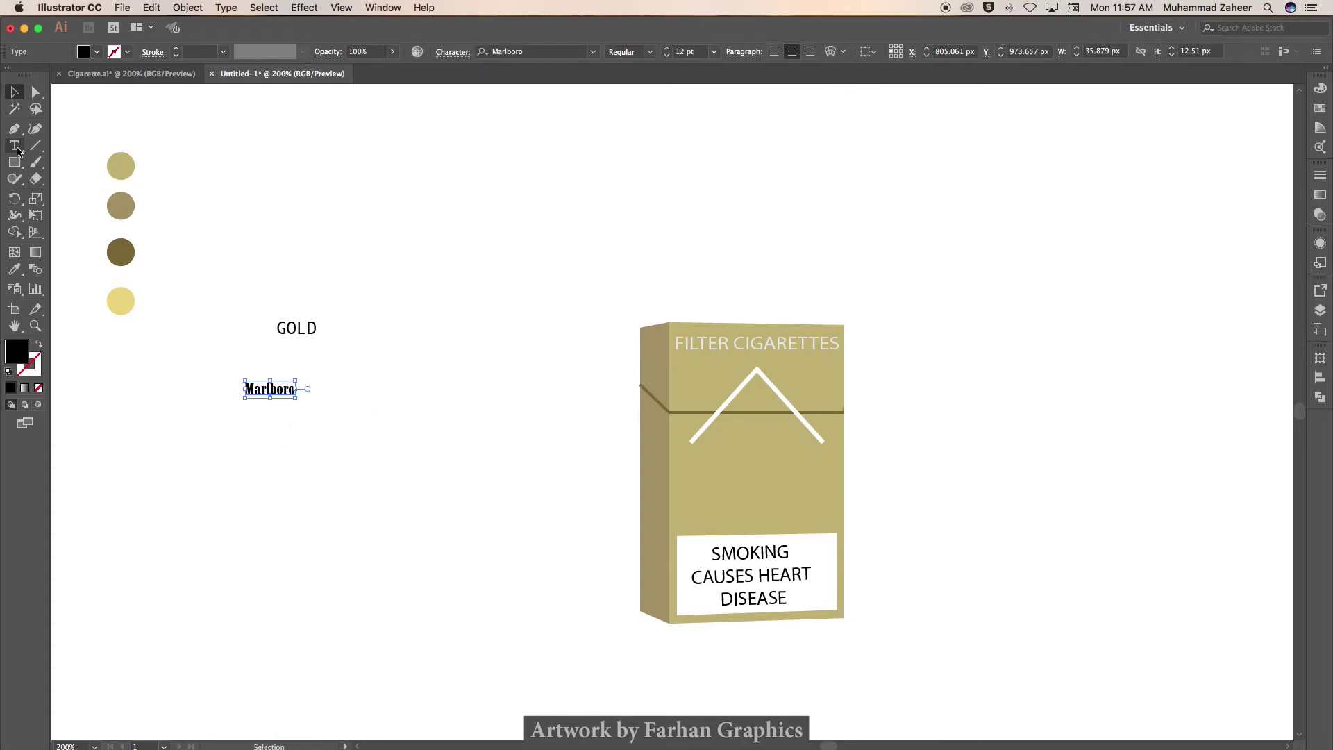
left_click(354, 262)
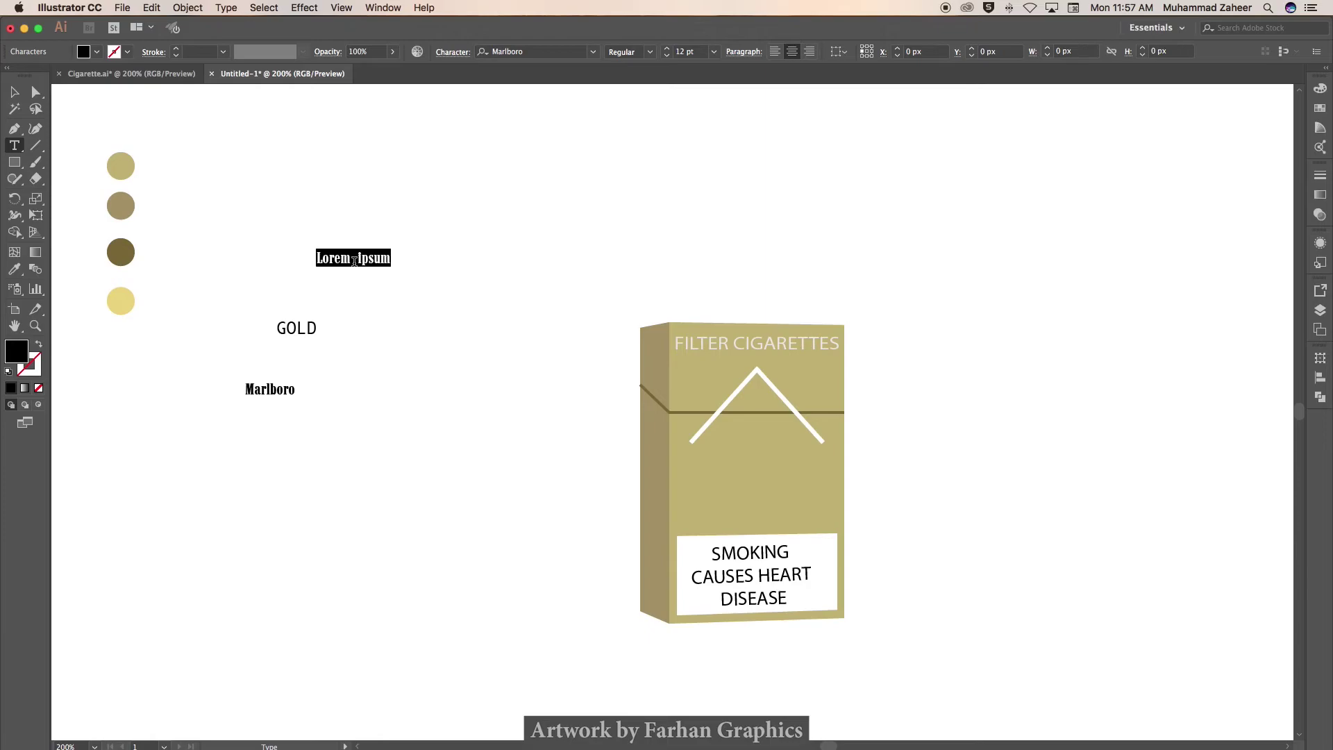
- Enter 'ADVANCE' above GOLD and set it in Lucida Sans Regular
type("a")
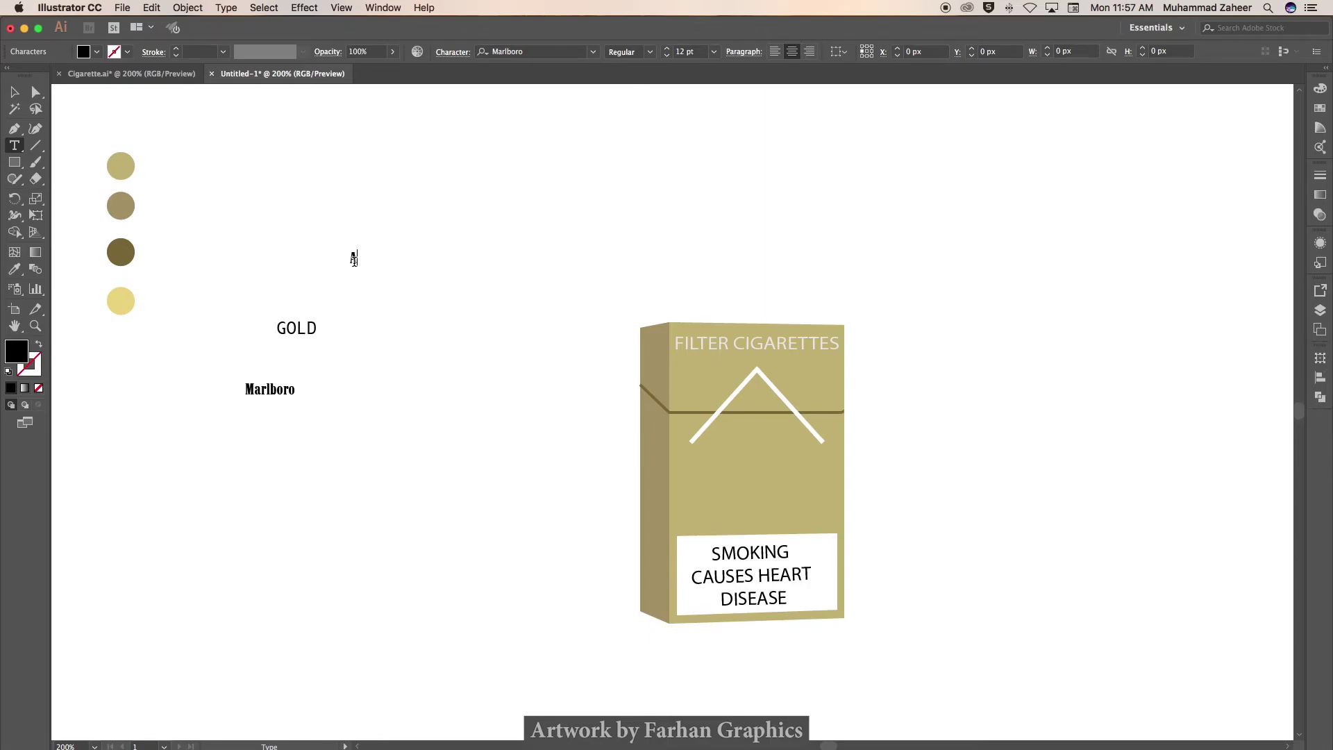
type("DVANCE")
key("Escape")
left_click(593, 52)
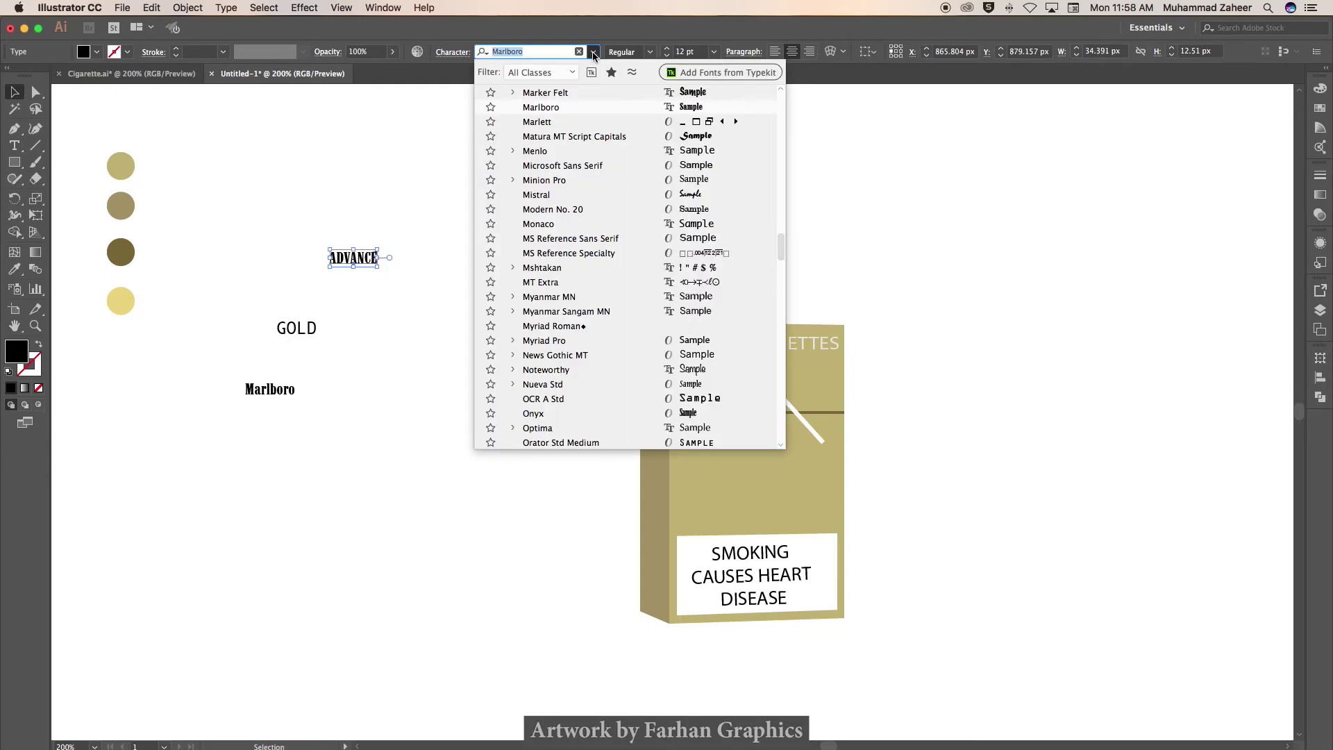
type("LUCIDA")
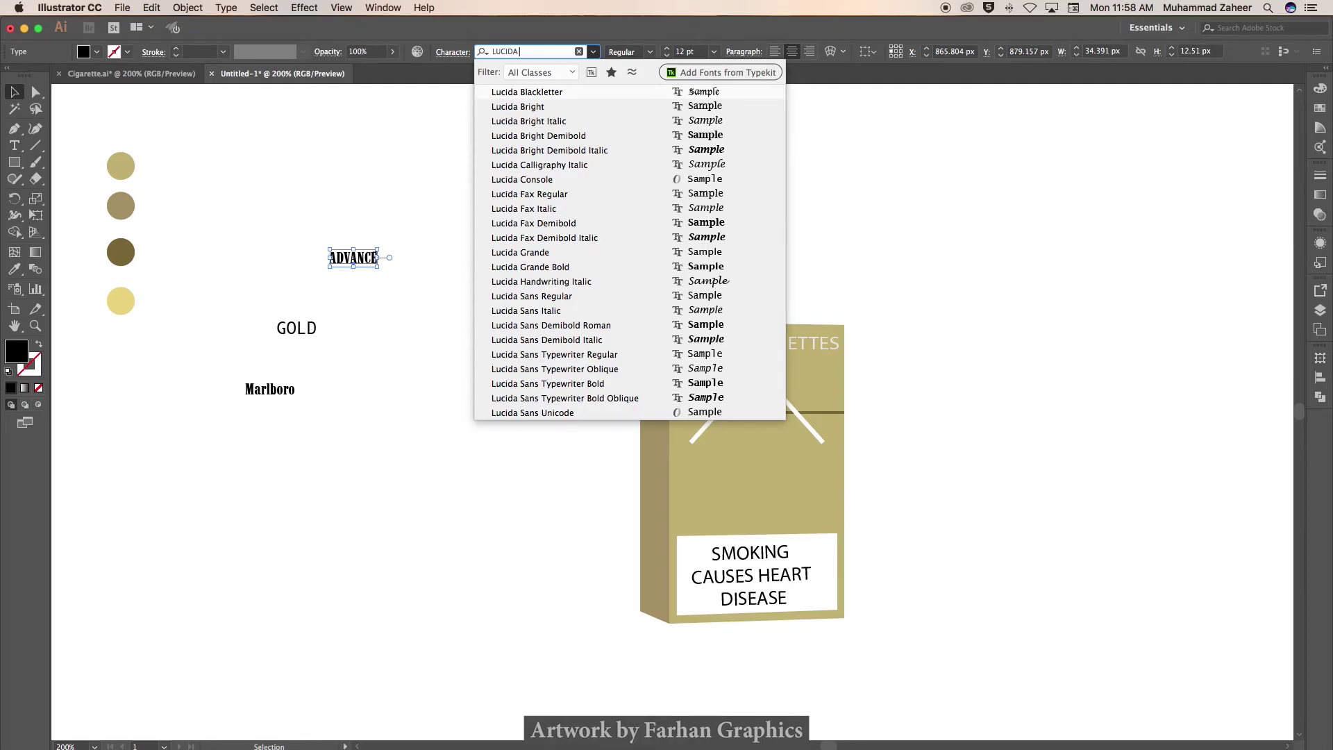
left_click(549, 296)
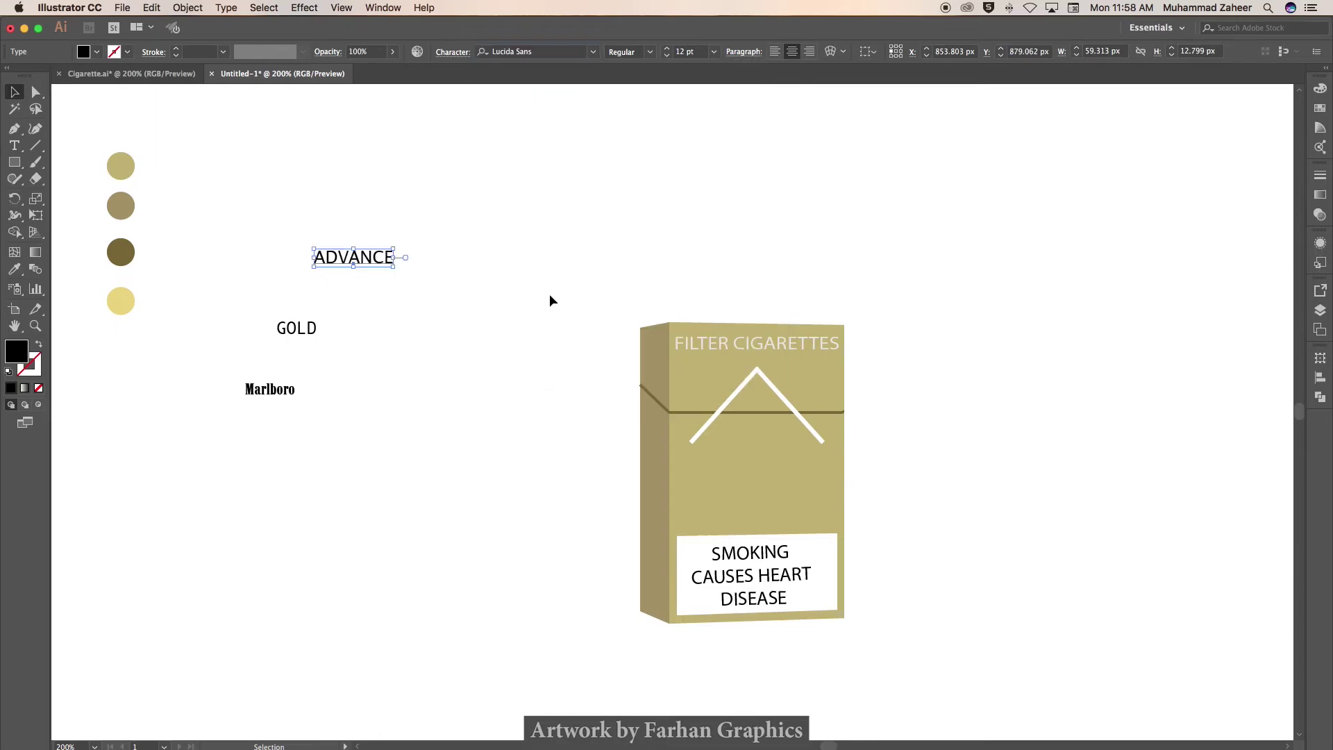
left_click(437, 367)
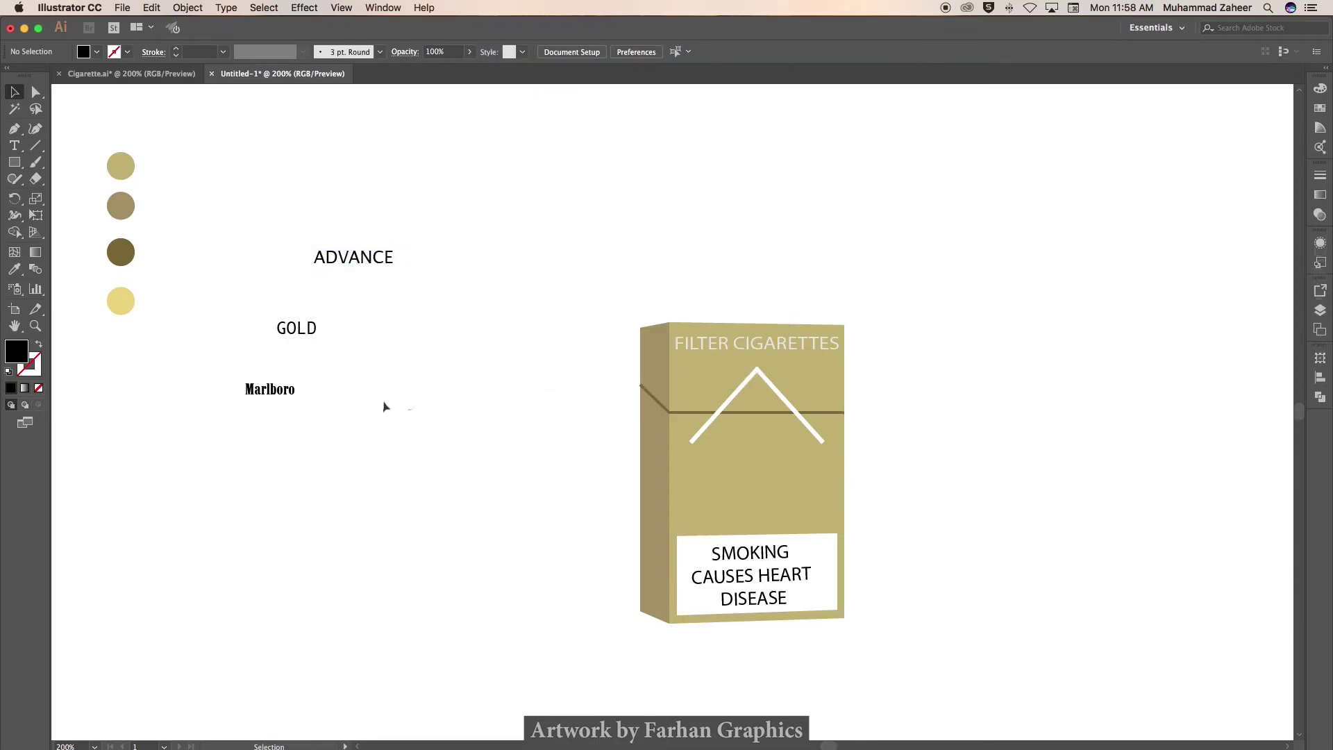
left_click(271, 398)
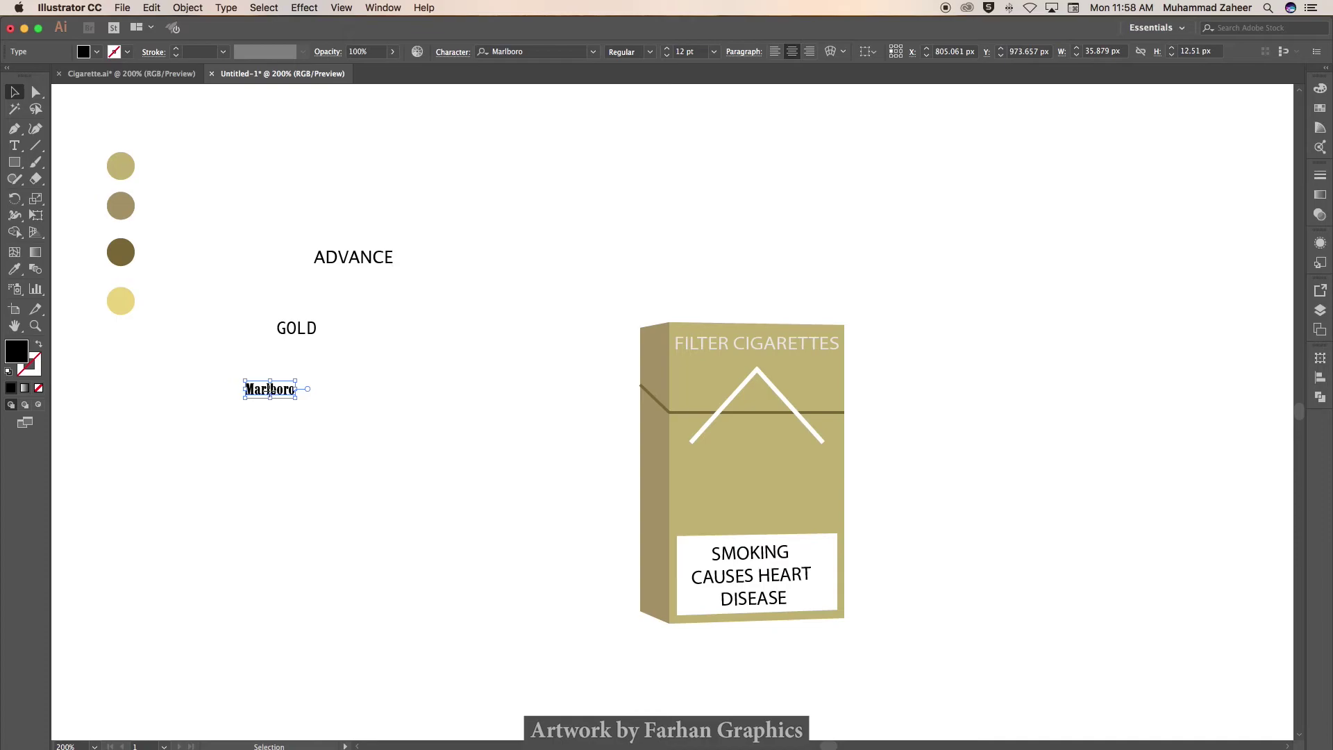
- Enlarge Marlboro, convert it to outlines and ungroup its letters
left_click_drag(271, 396, 467, 484)
left_click(375, 509)
right_click(365, 426)
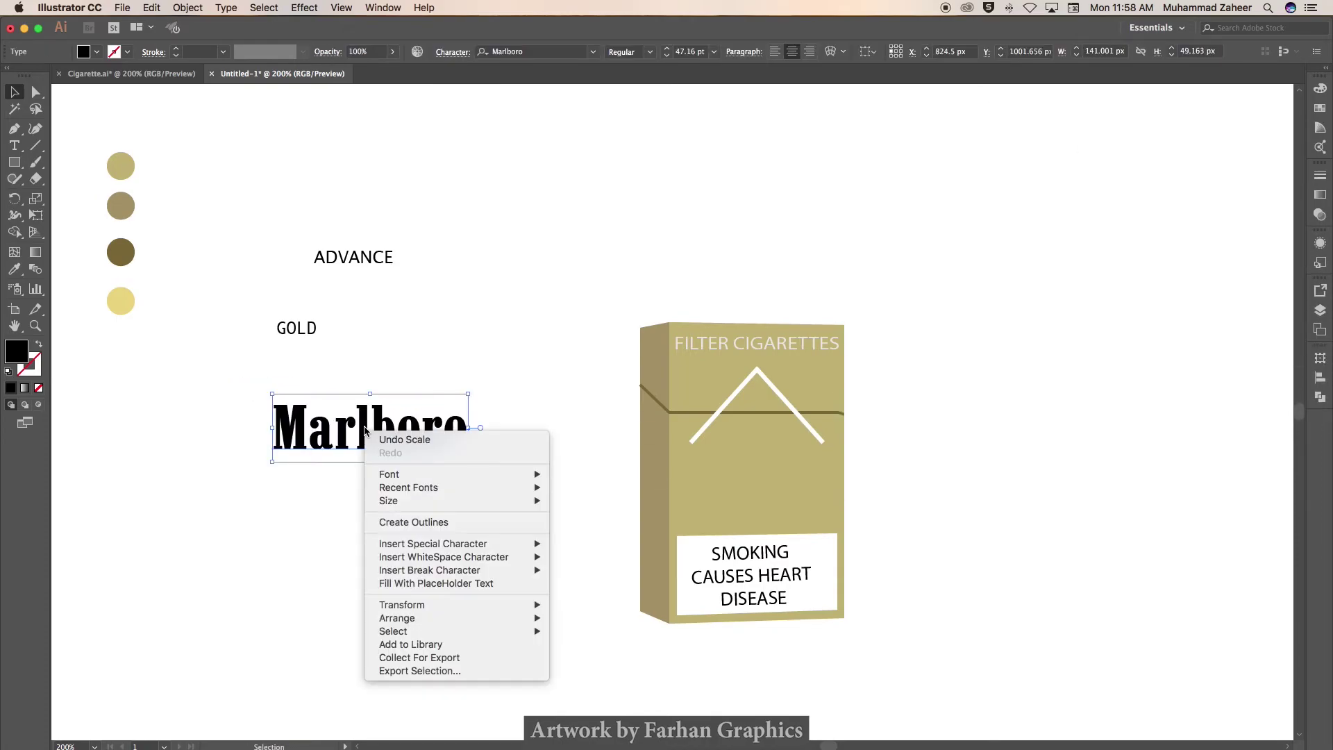
left_click(398, 519)
right_click(376, 434)
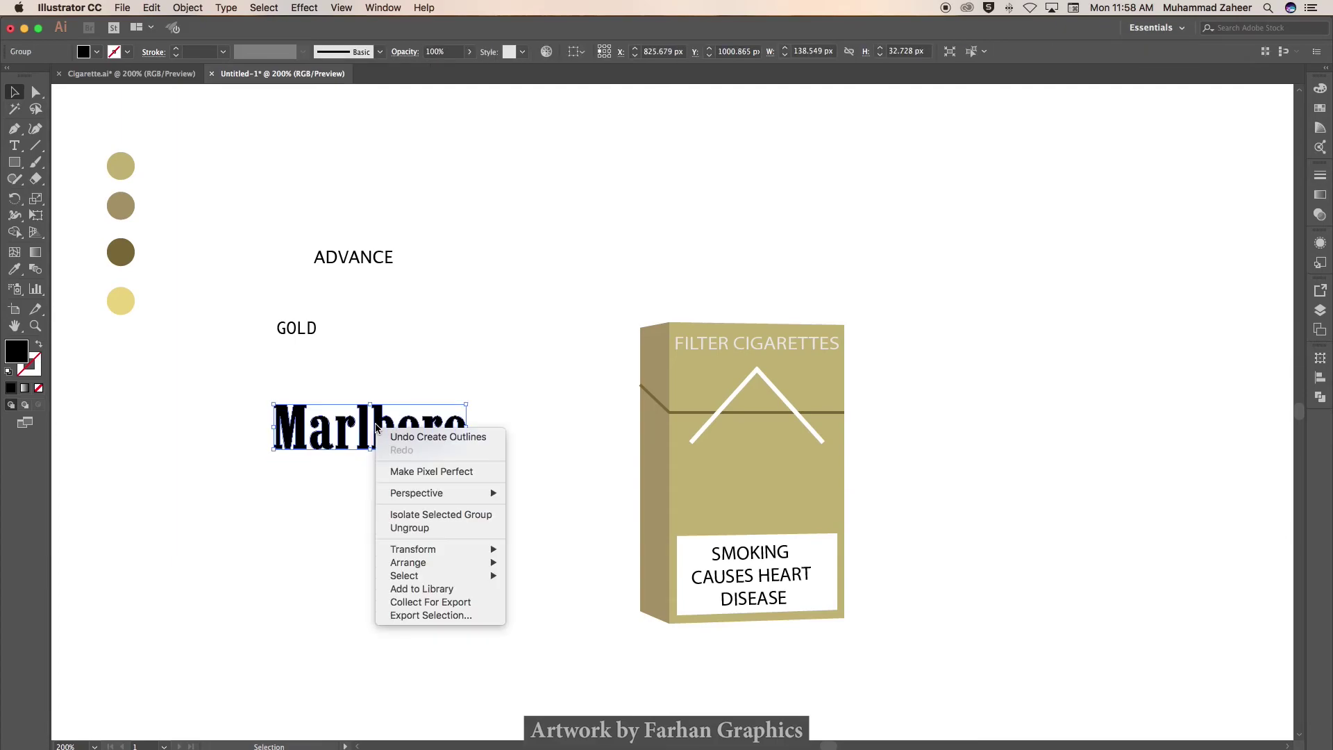
left_click(410, 529)
left_click(342, 515)
- Raise the top anchors of the 'l' to about 48.7 px, then select the whole word
left_click(40, 98)
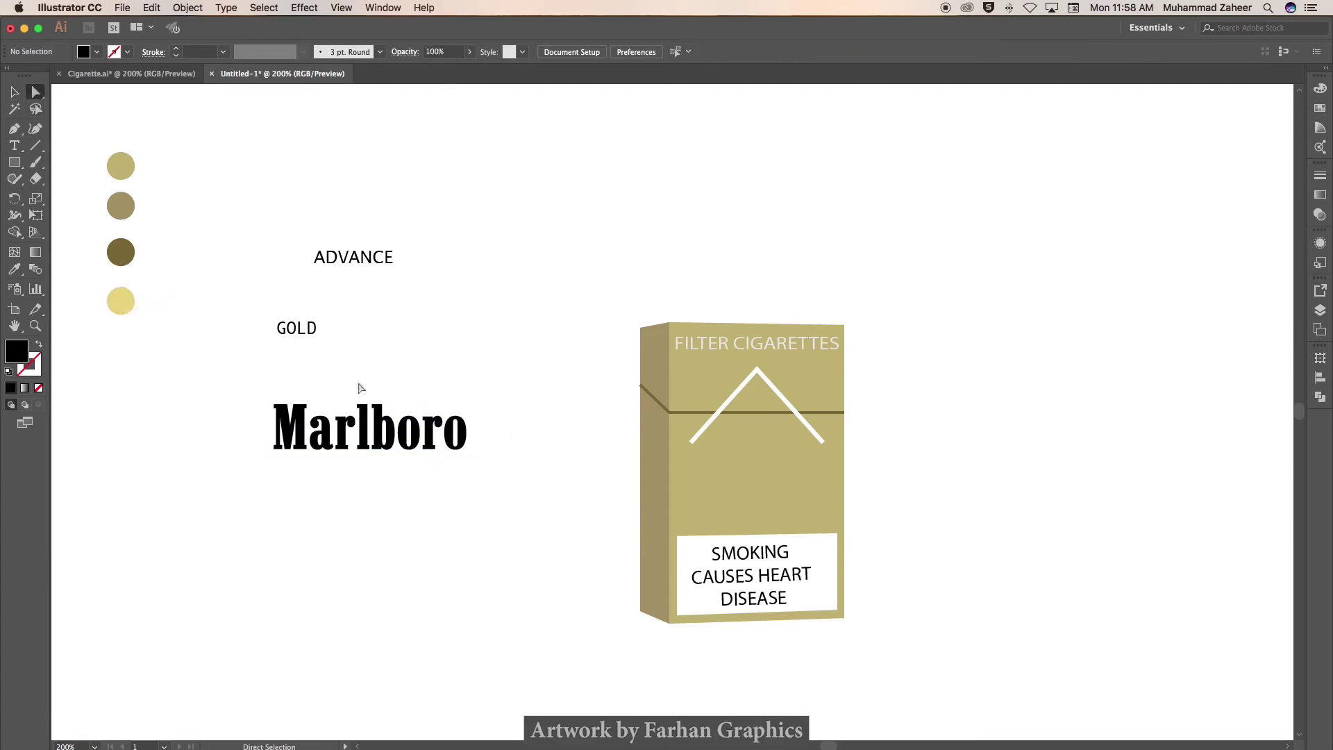
left_click(365, 414)
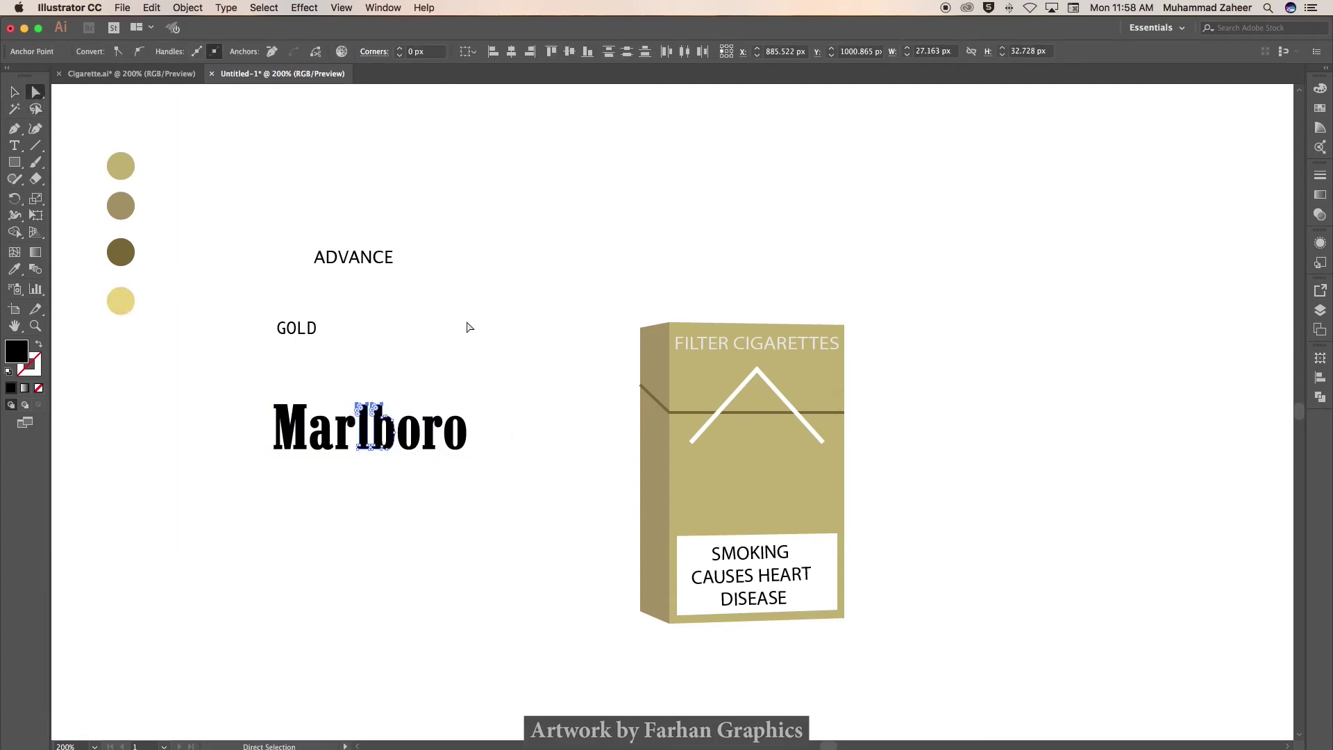
key("Up")
key("Up")
key("Up")
key("Up")
key("Up")
key("shift+Up")
key("Up")
key("v")
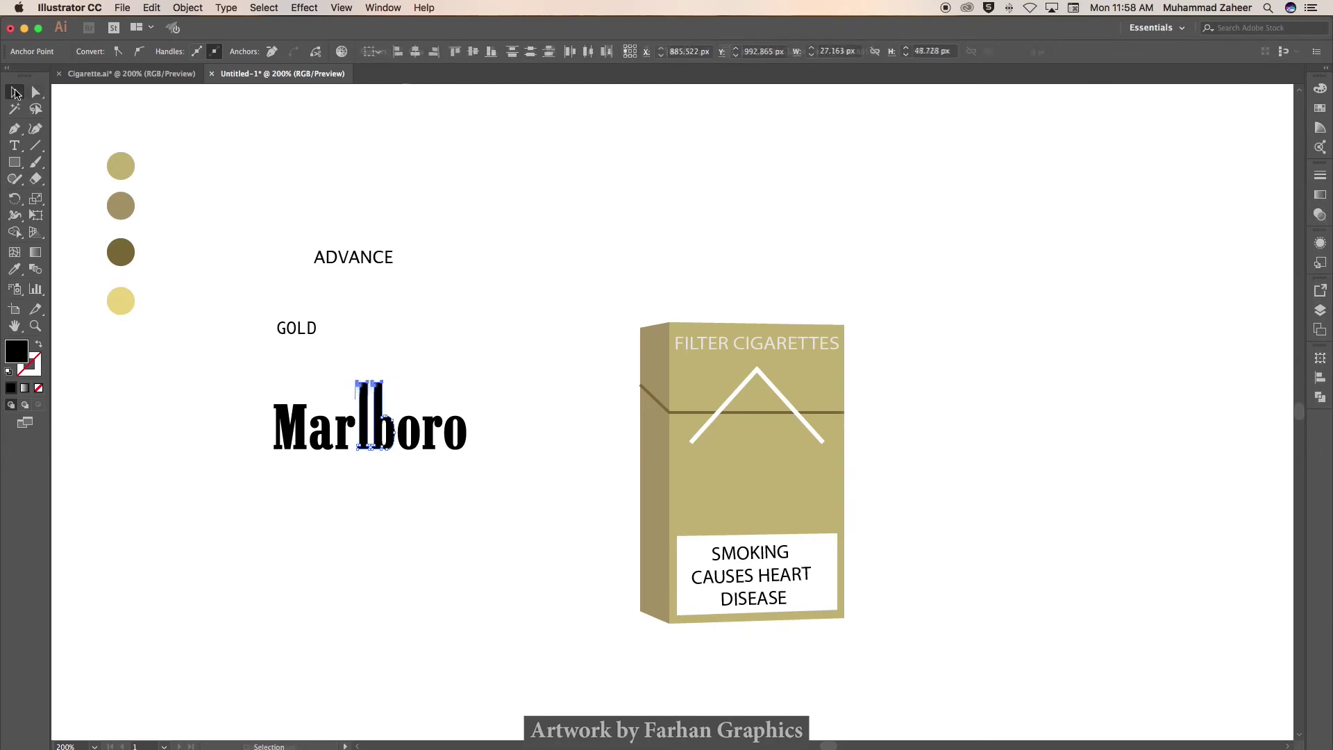
left_click_drag(248, 373, 534, 473)
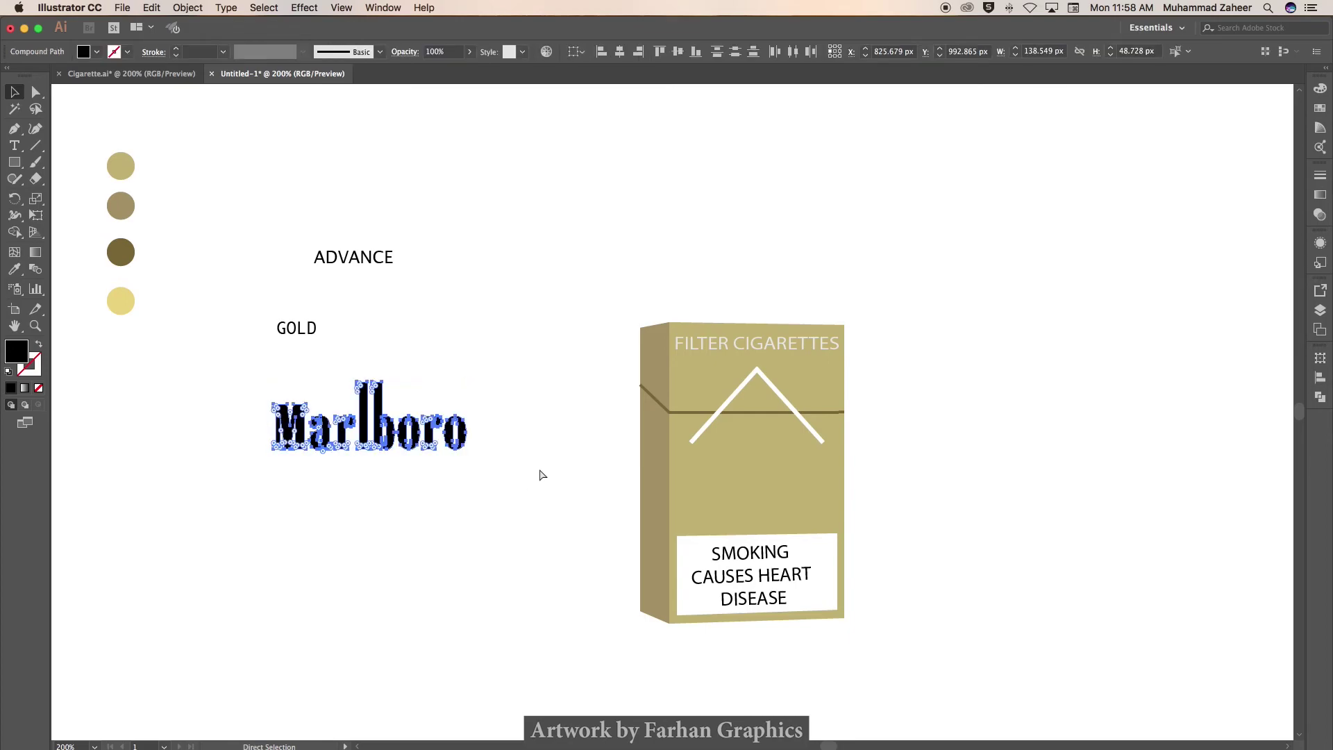
- Fill Marlboro white and place it on the pack above the warning
left_click(1320, 108)
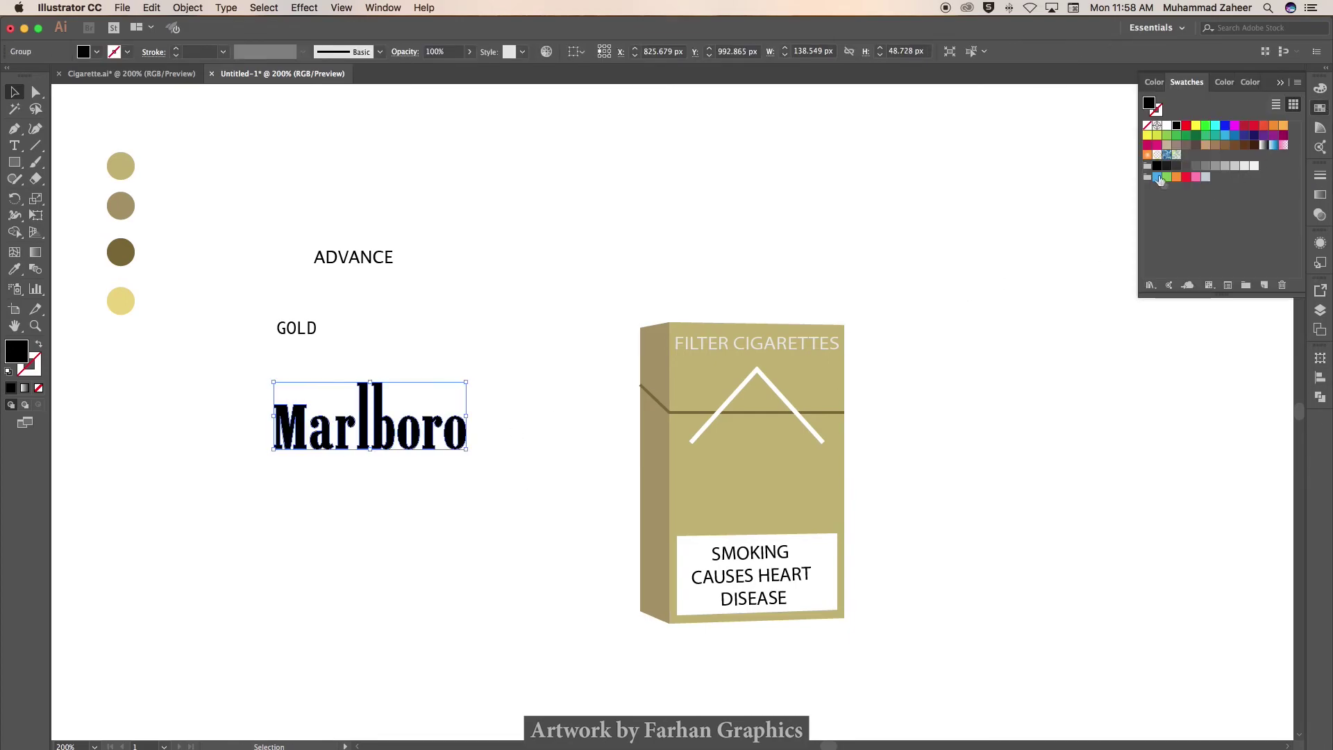
left_click(1167, 125)
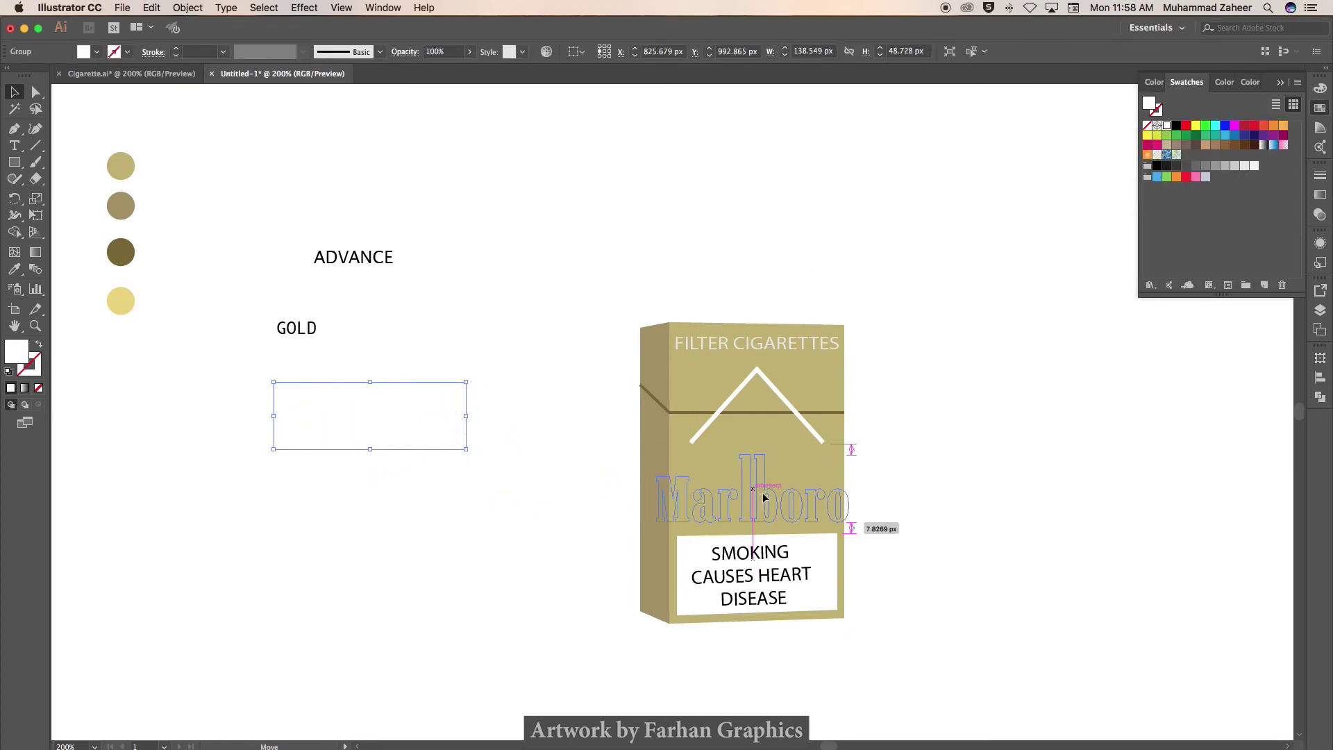
mouse_move(382, 439)
left_mouse_down()
mouse_move(825, 514)
mouse_move(802, 486)
left_mouse_up()
left_click(935, 486)
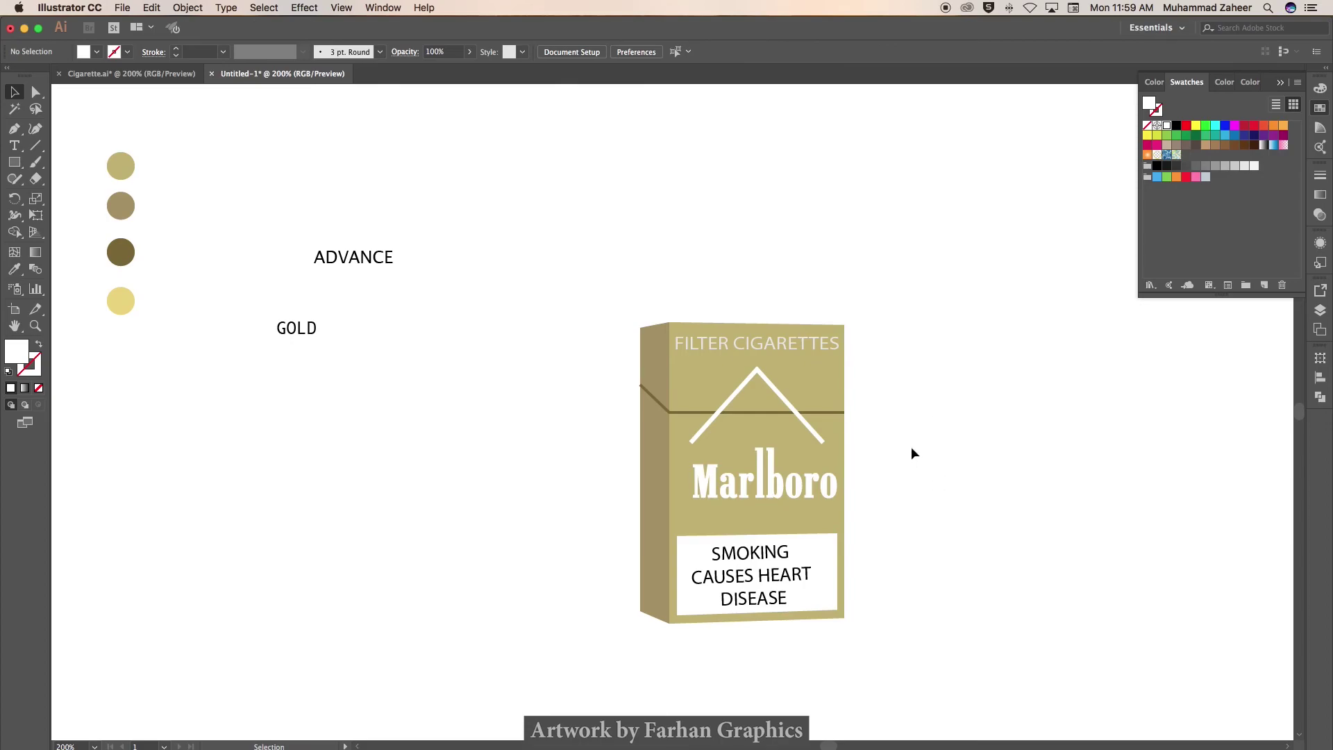
- Colour GOLD light grey and set it above Marlboro, with ADVANCE below
left_click(321, 337)
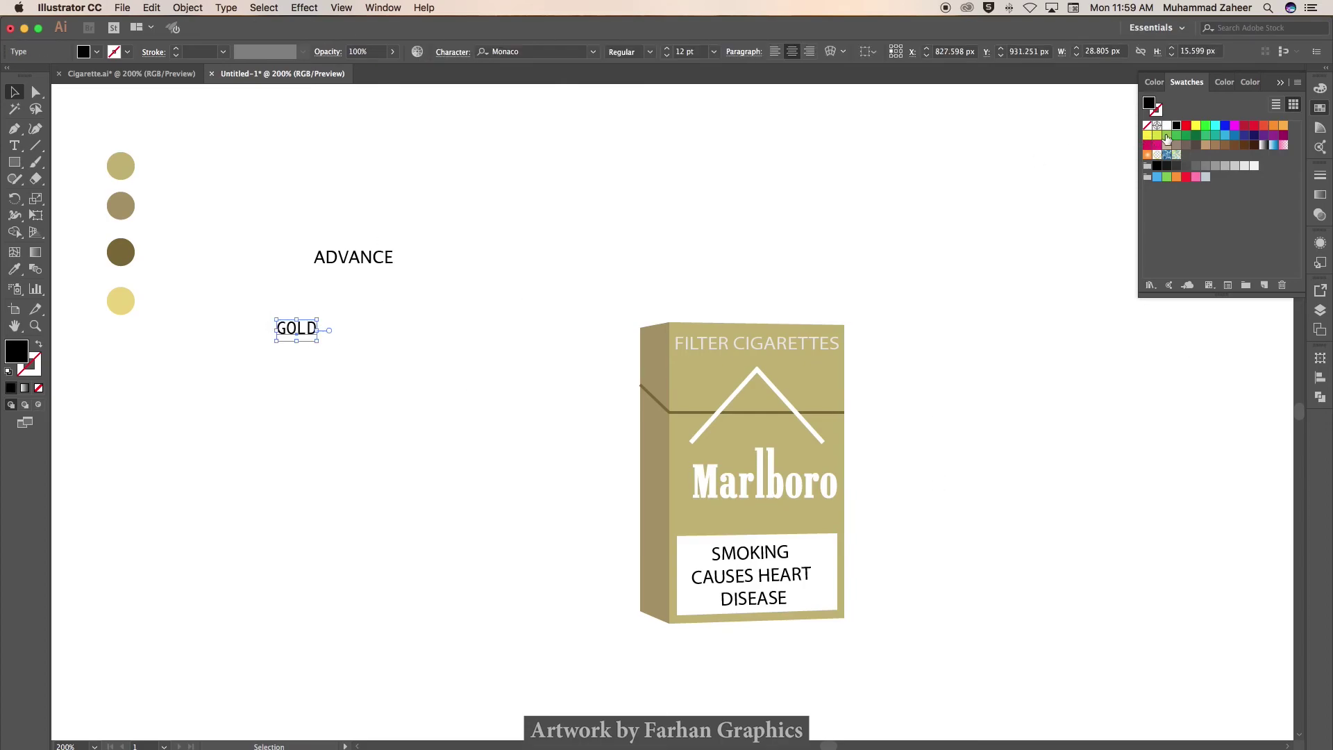
left_click(1245, 167)
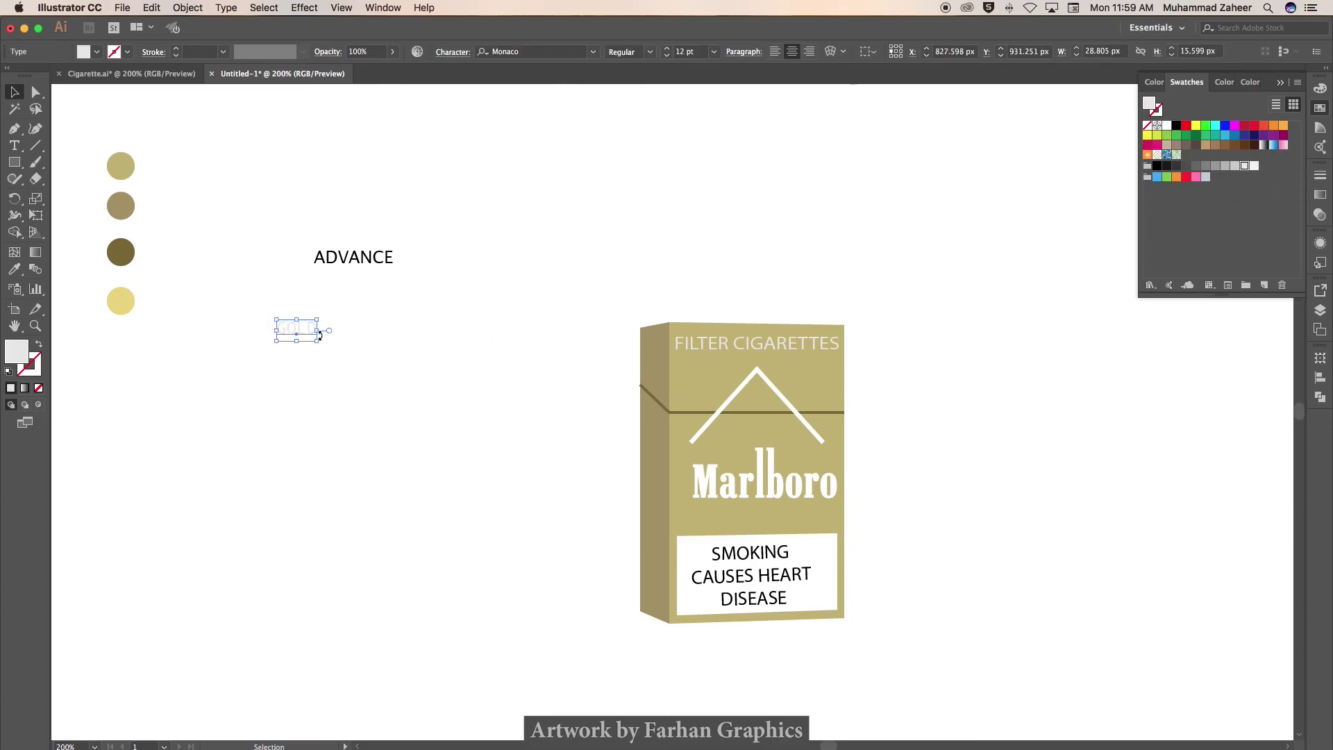
left_click_drag(294, 332, 764, 455)
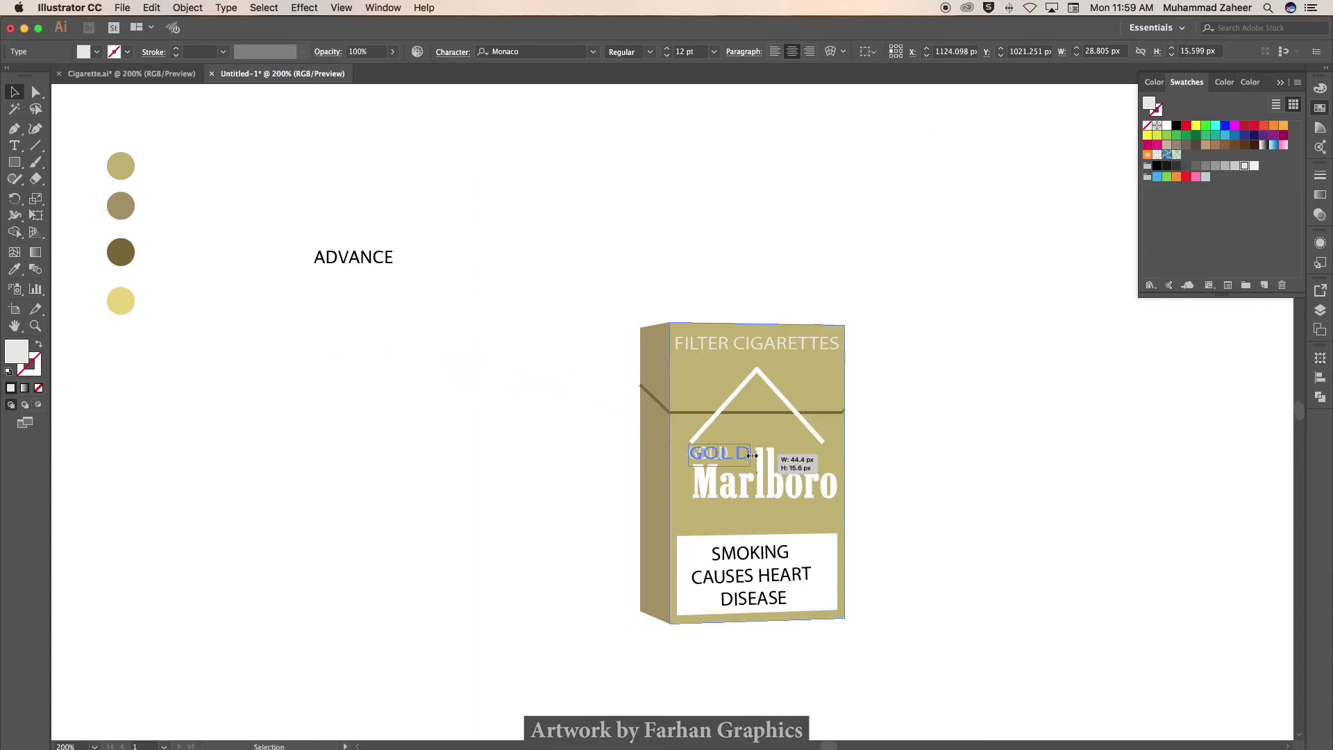
left_click(967, 475)
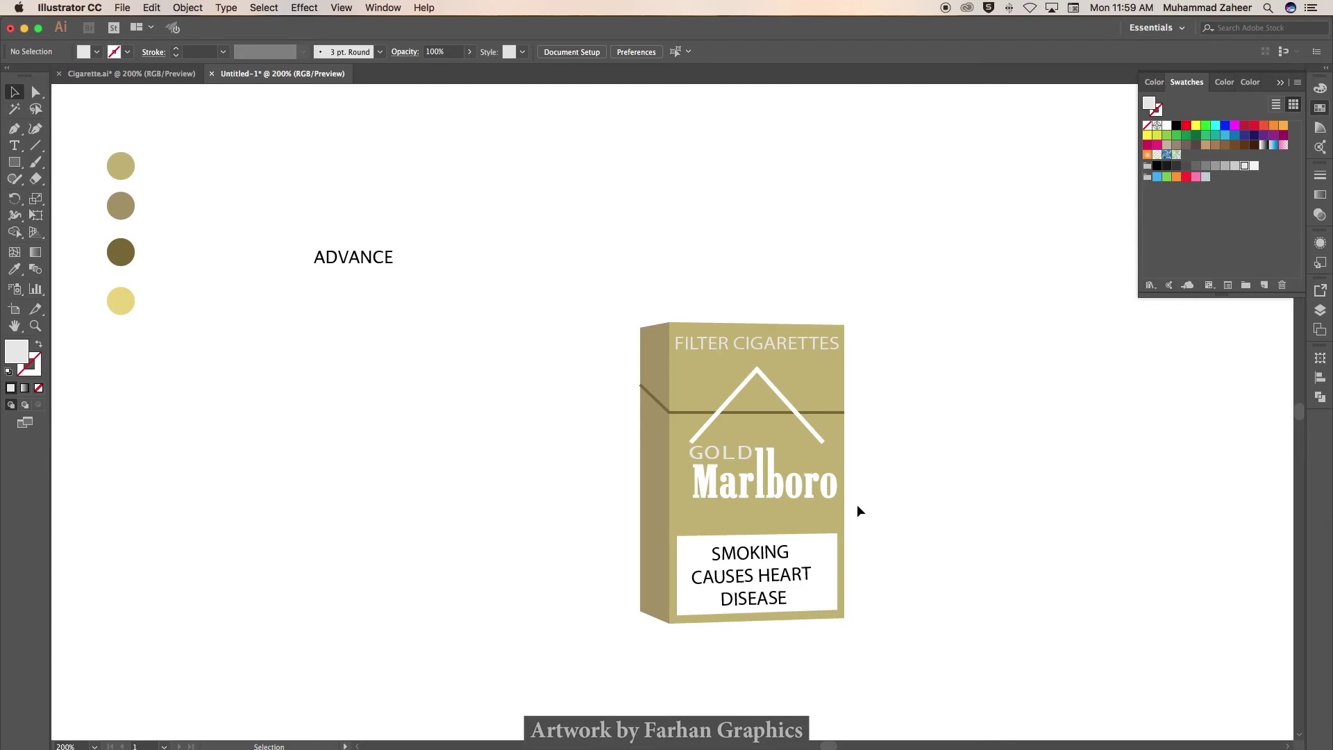
mouse_move(360, 258)
left_mouse_down()
mouse_move(799, 512)
mouse_move(767, 510)
left_mouse_up()
- Give ADVANCE the same light grey swatch as GOLD and close the swatches
left_click(914, 493)
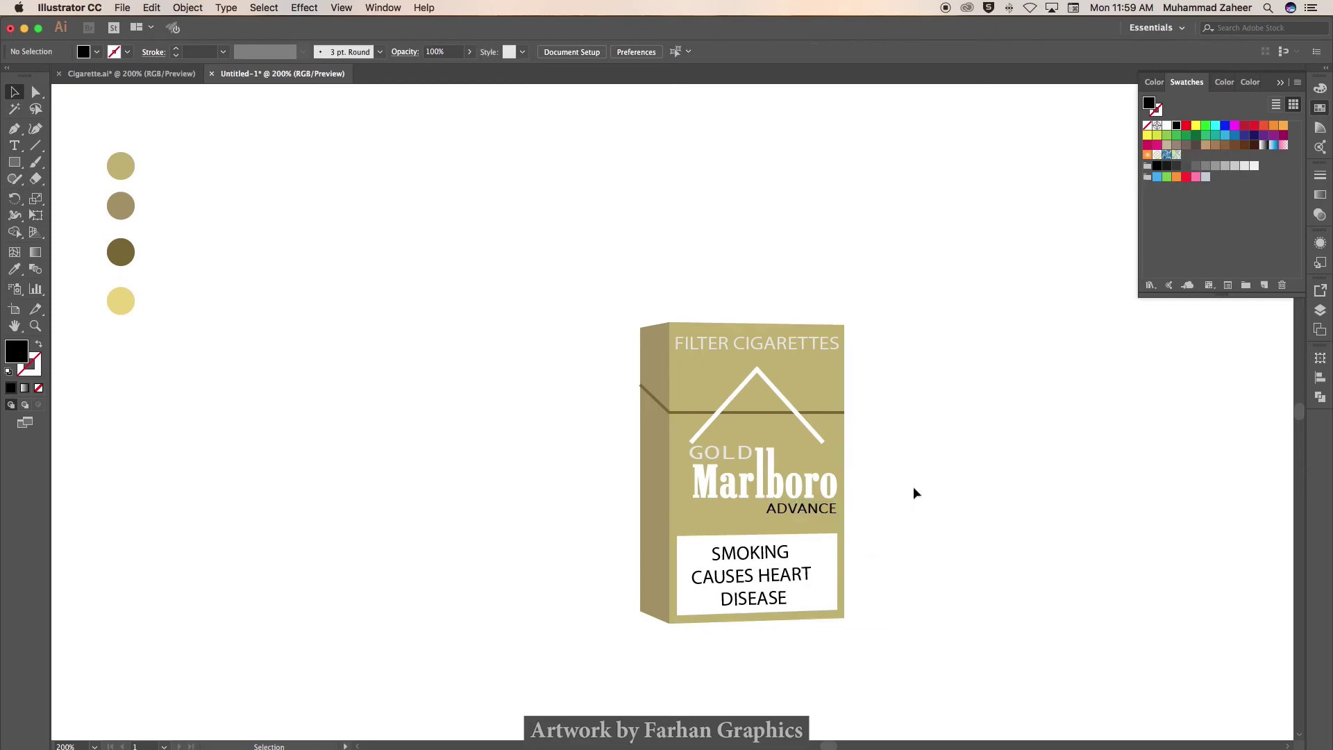
left_click(814, 514)
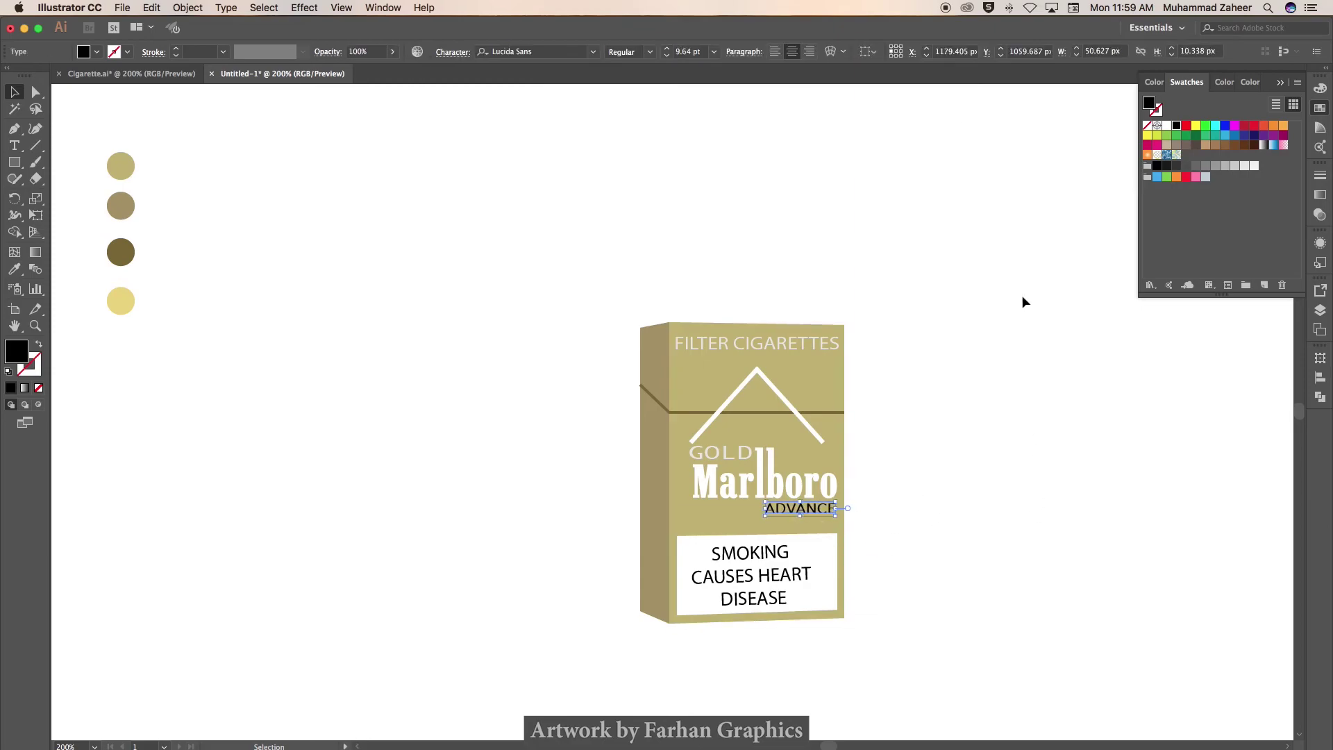
left_click(1246, 166)
left_click(914, 527)
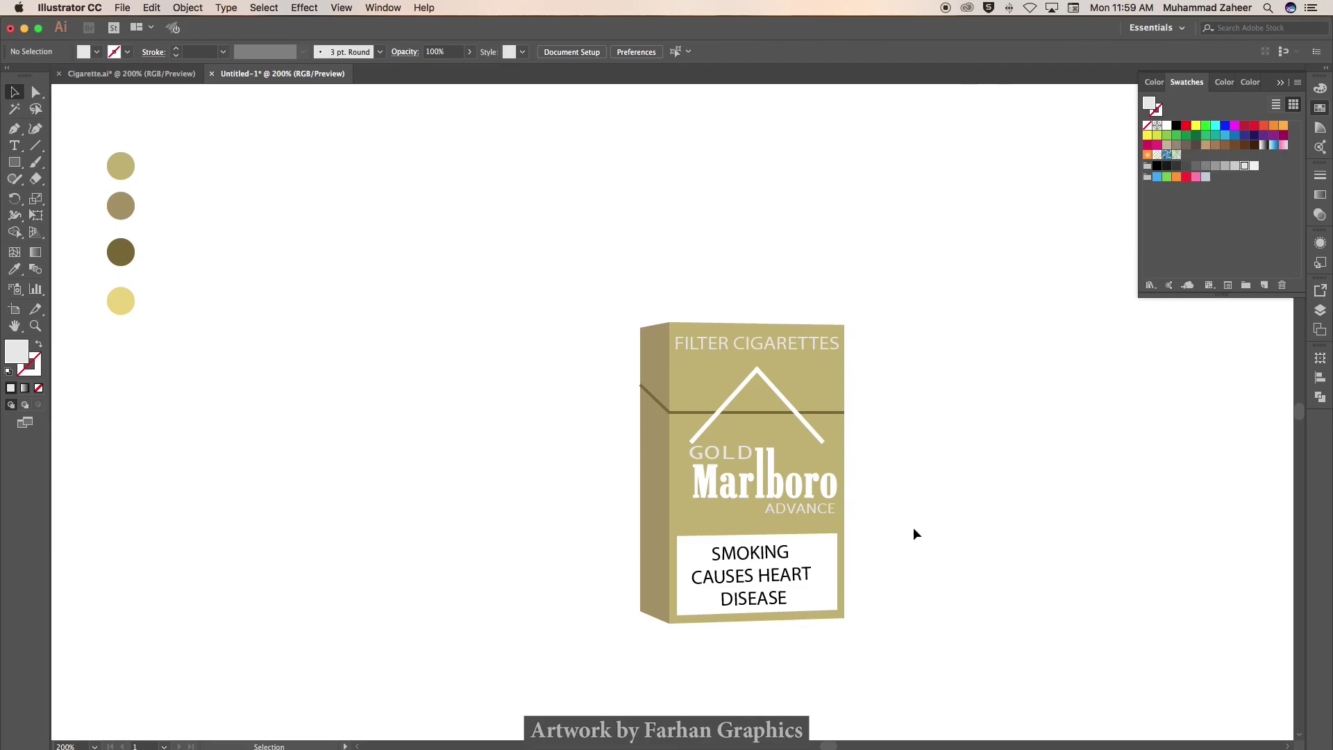
scroll(927, 493, "up", 1)
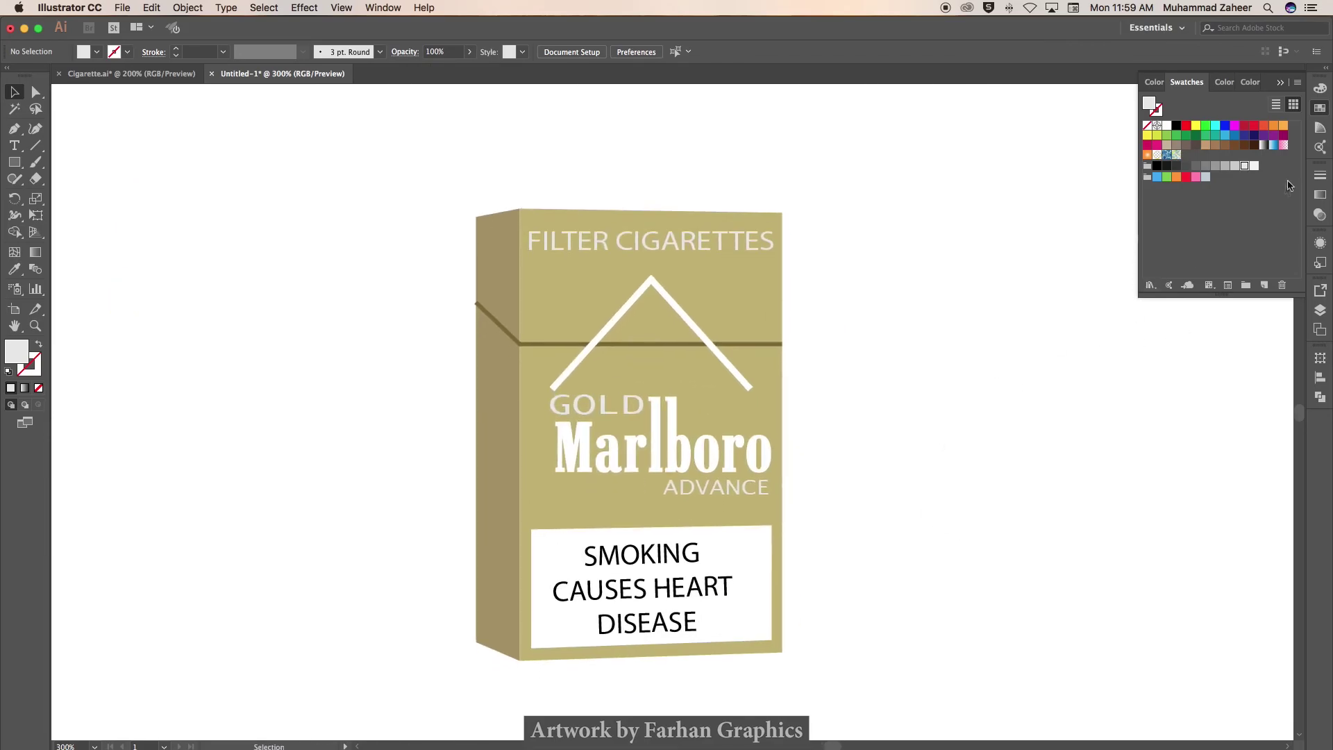
left_click(1320, 108)
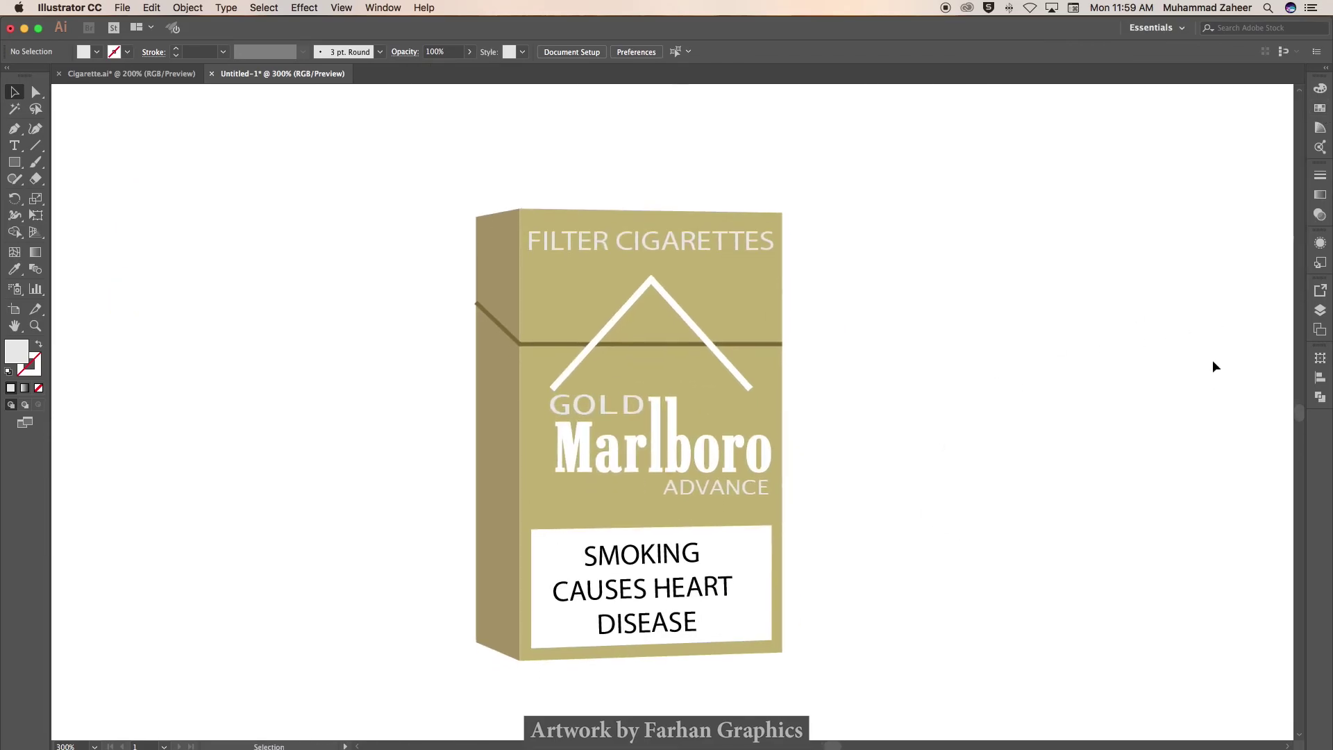
- Copy Marlboro, rotate it 90°, shrink it and fit it on the pack's left side panel
left_click(672, 440)
left_click_drag(672, 440, 381, 448)
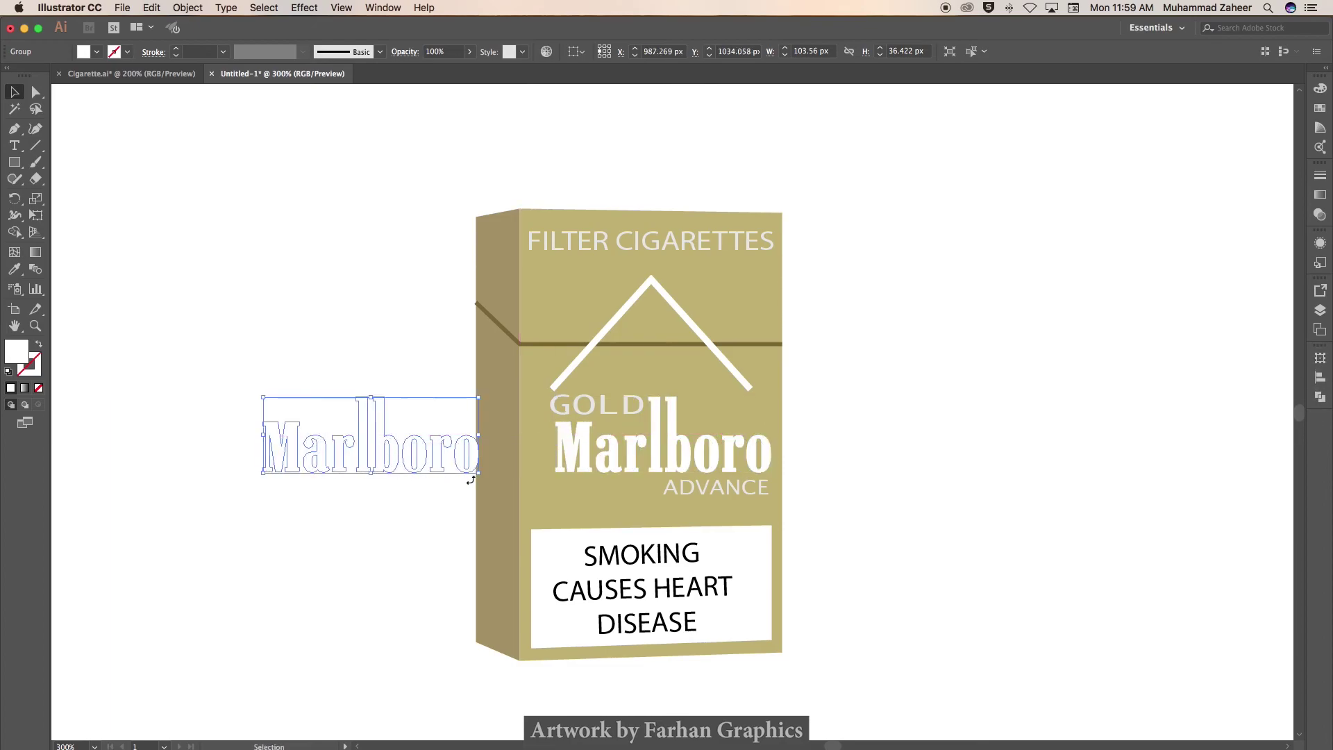
mouse_move(481, 484)
left_mouse_down()
mouse_move(494, 454)
mouse_move(436, 290)
left_mouse_up()
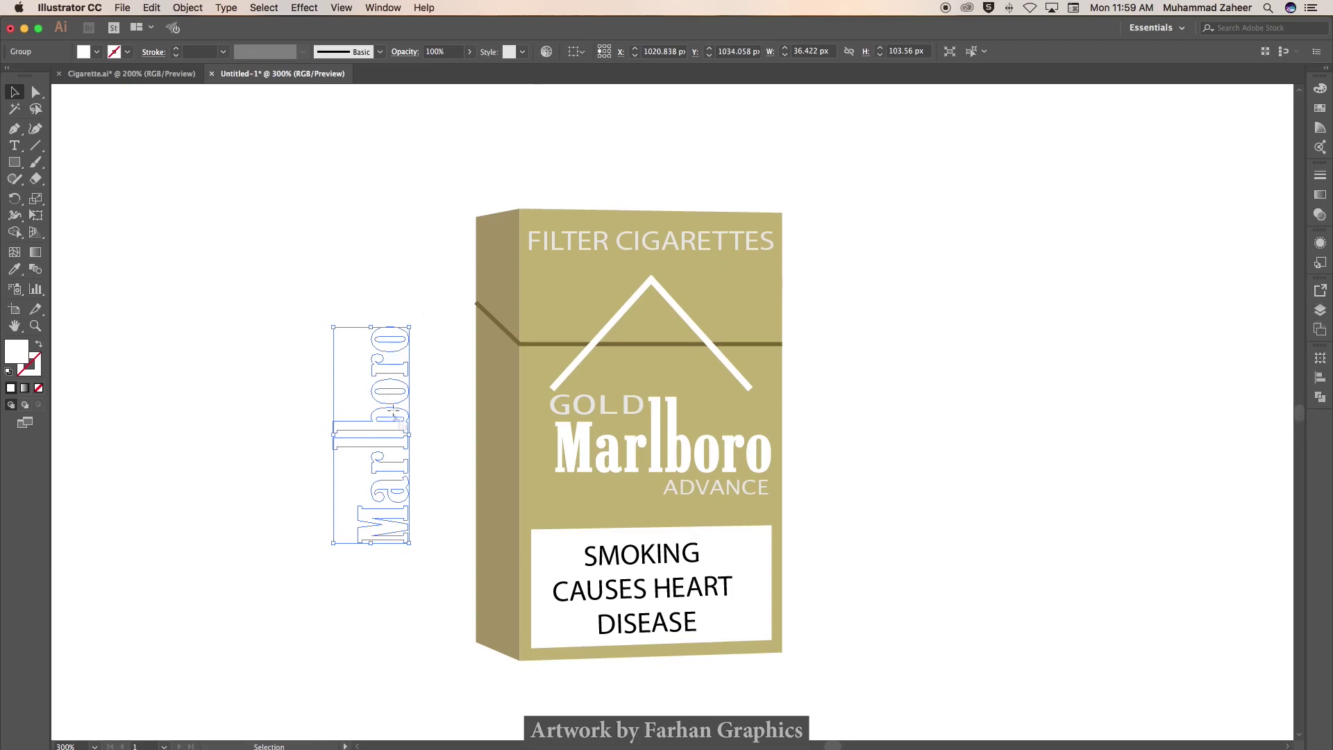
mouse_move(411, 543)
left_mouse_down()
mouse_move(515, 546)
mouse_move(495, 492)
left_mouse_up()
left_click_drag(482, 444, 507, 461)
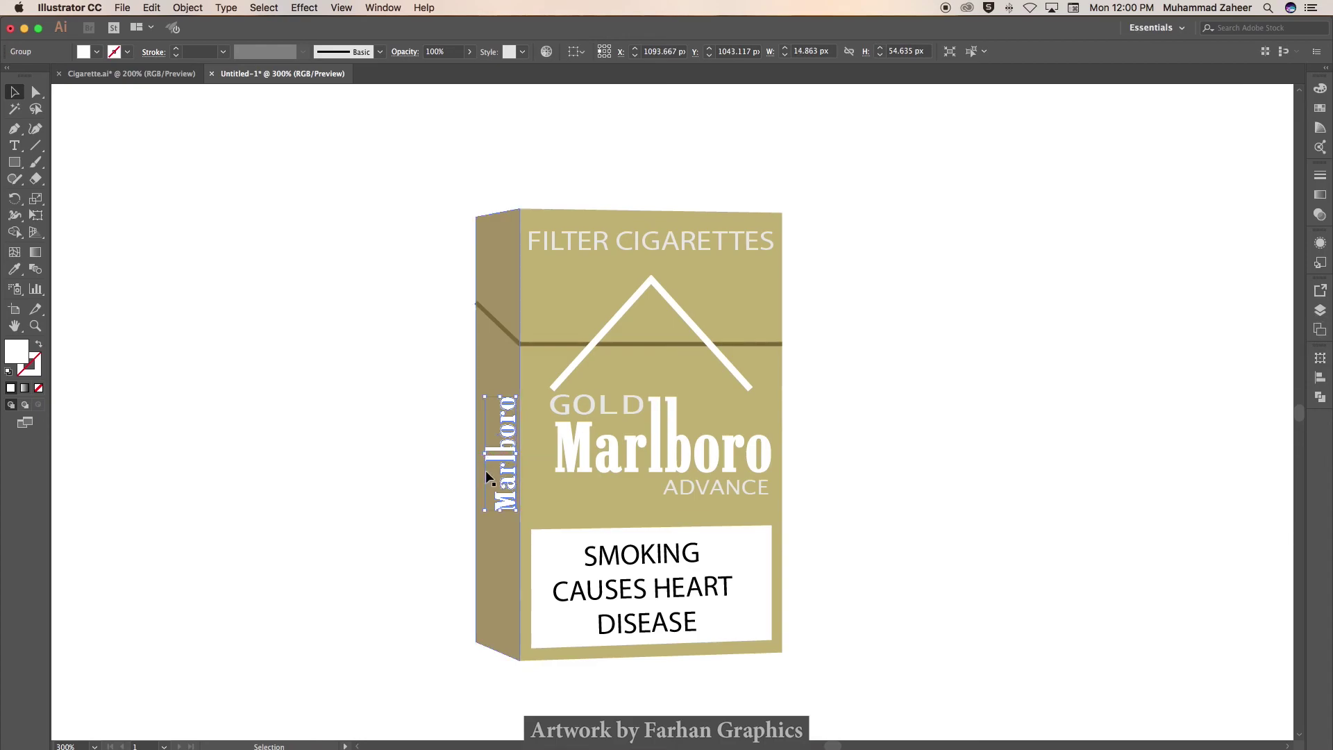
key("Left")
left_click(280, 419)
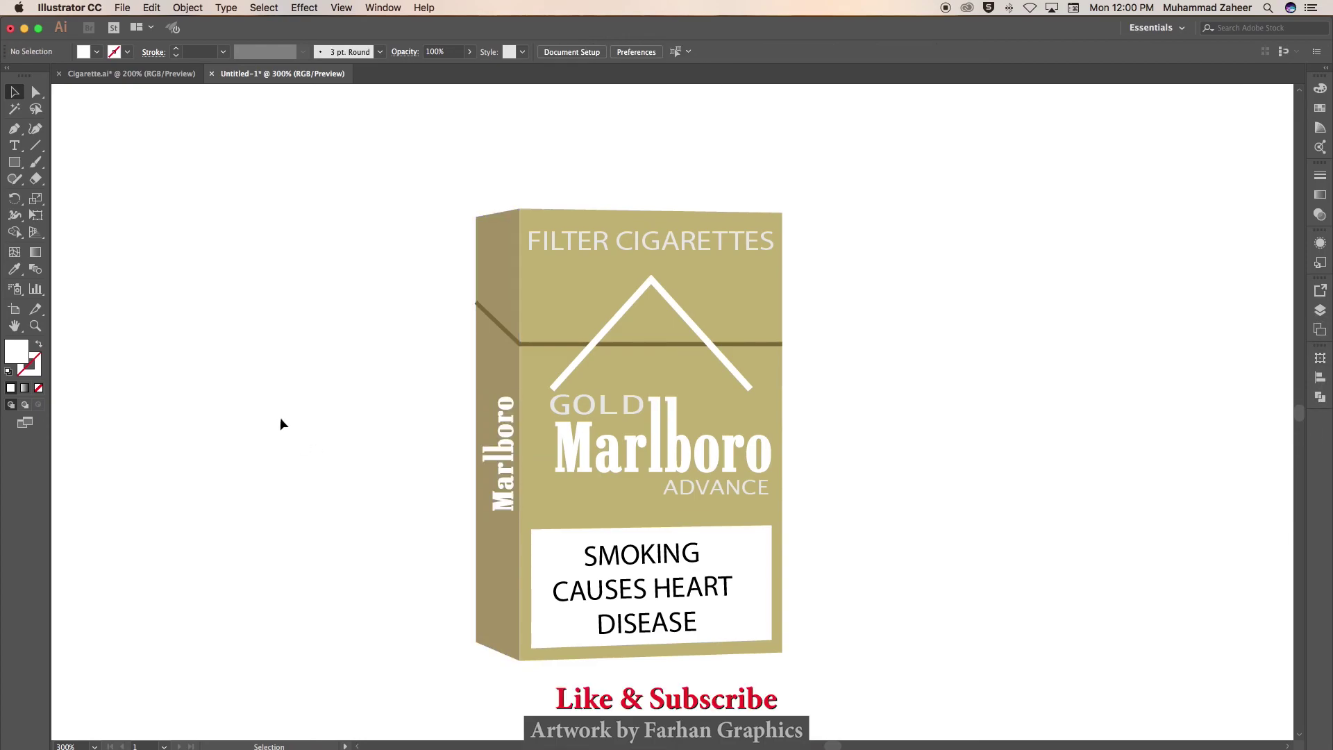
left_click(340, 511)
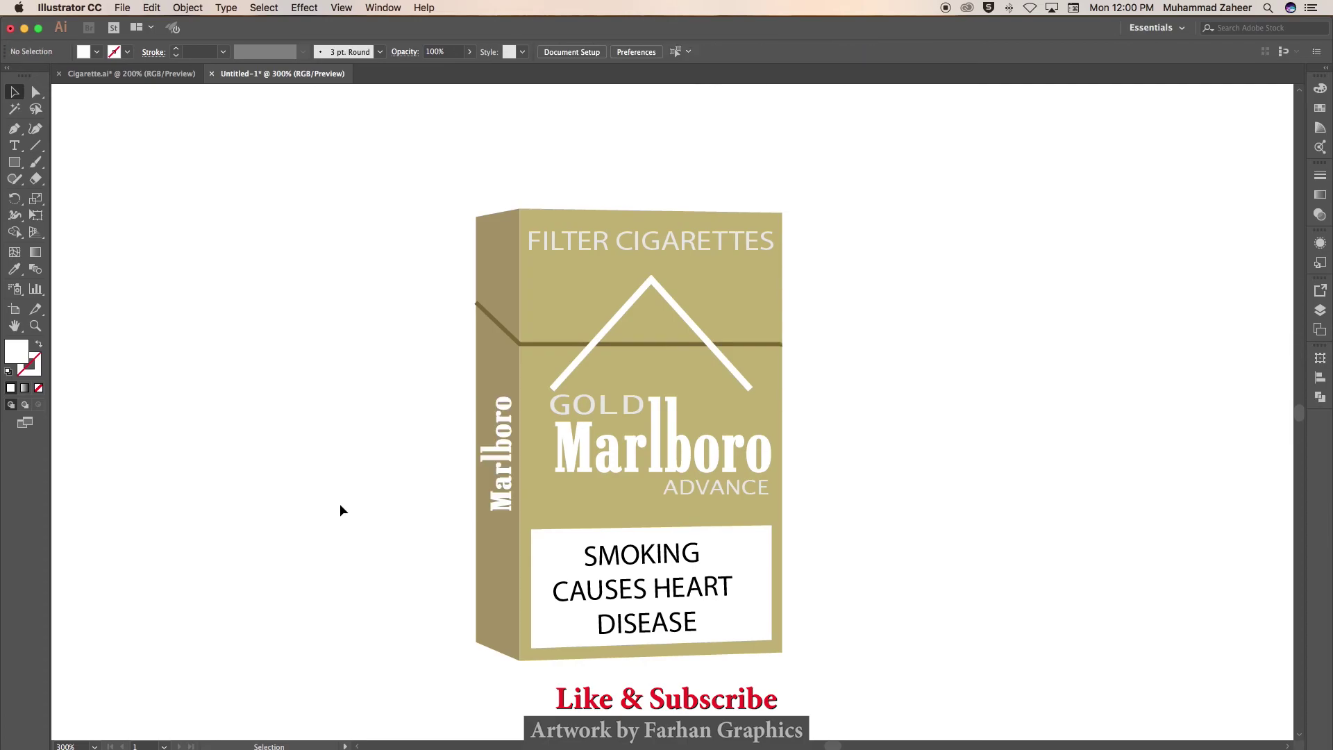
- Adjust the letter spacing of FILTER CIGARETTES
left_click(663, 241)
double_click(655, 251)
left_click(890, 295)
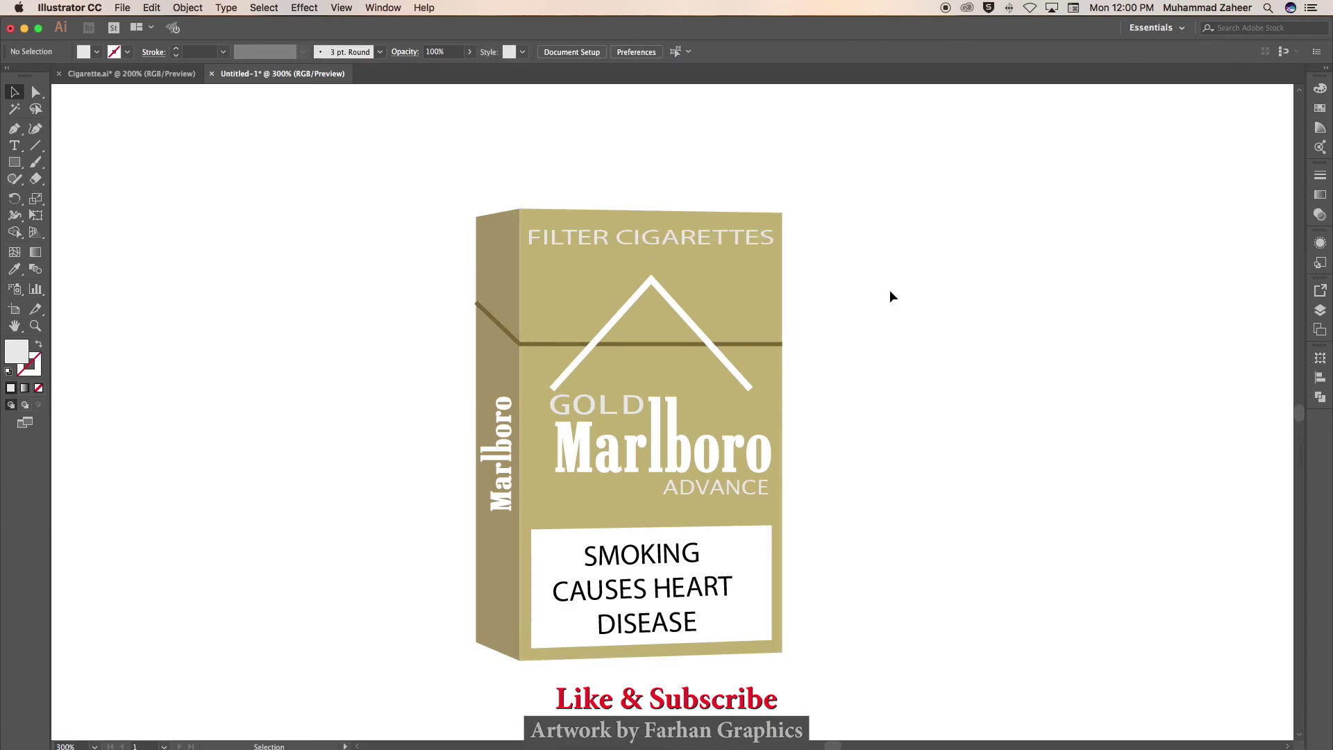
- Bring the pack's horizontal fold line to the front, in front of the chevron
left_click(632, 344)
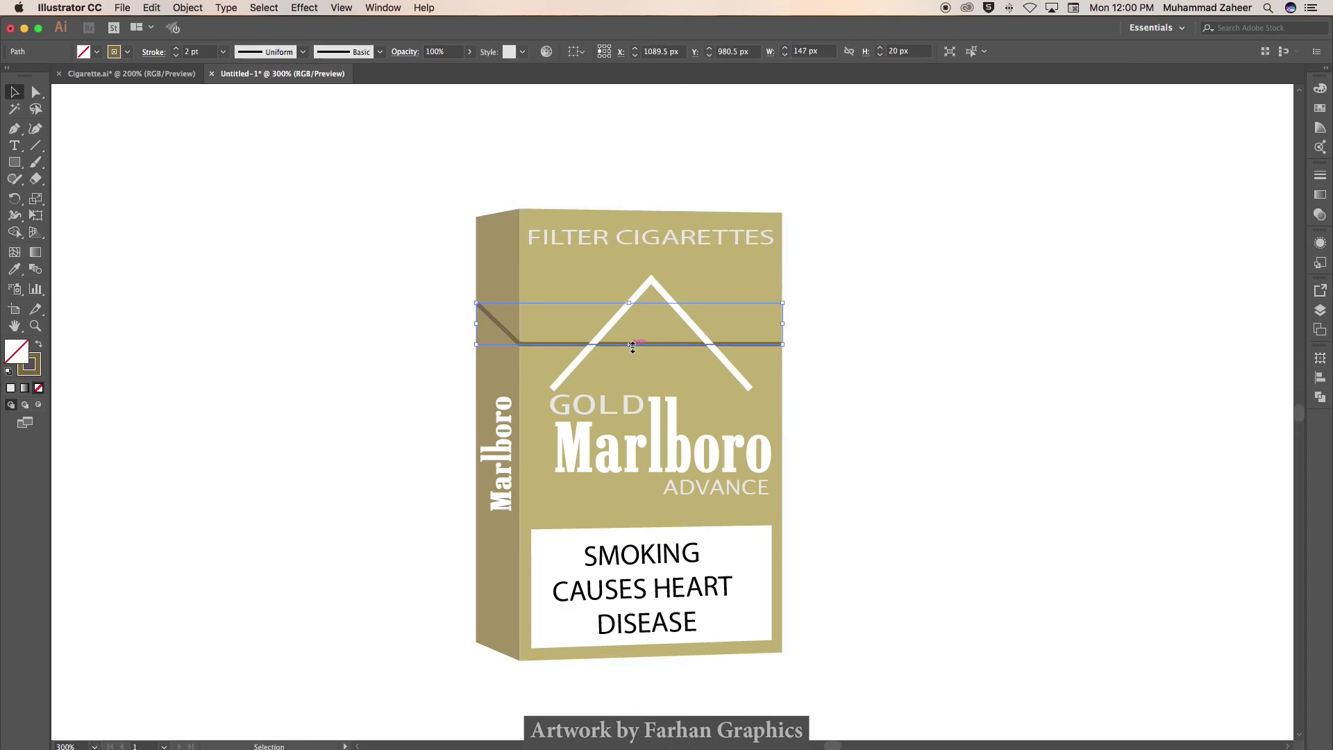
right_click(662, 343)
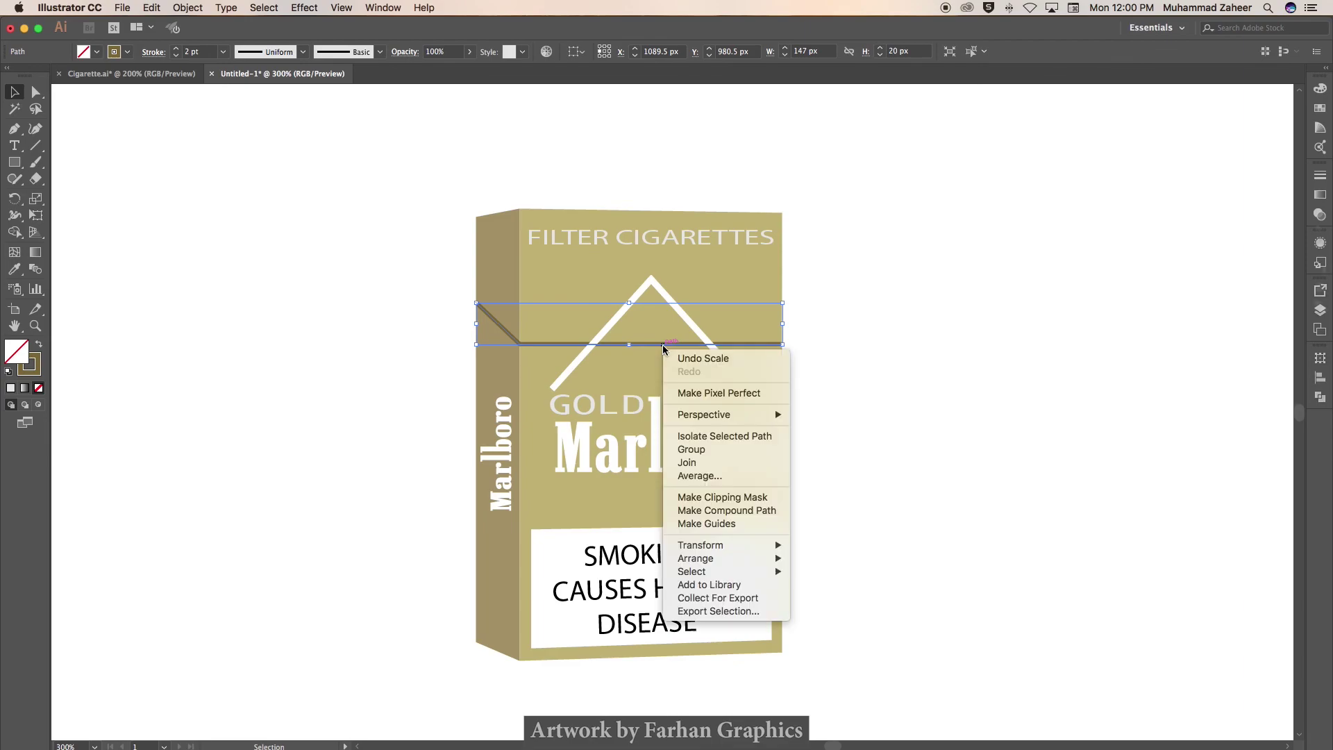
mouse_move(695, 559)
left_click(838, 561)
left_click(925, 447)
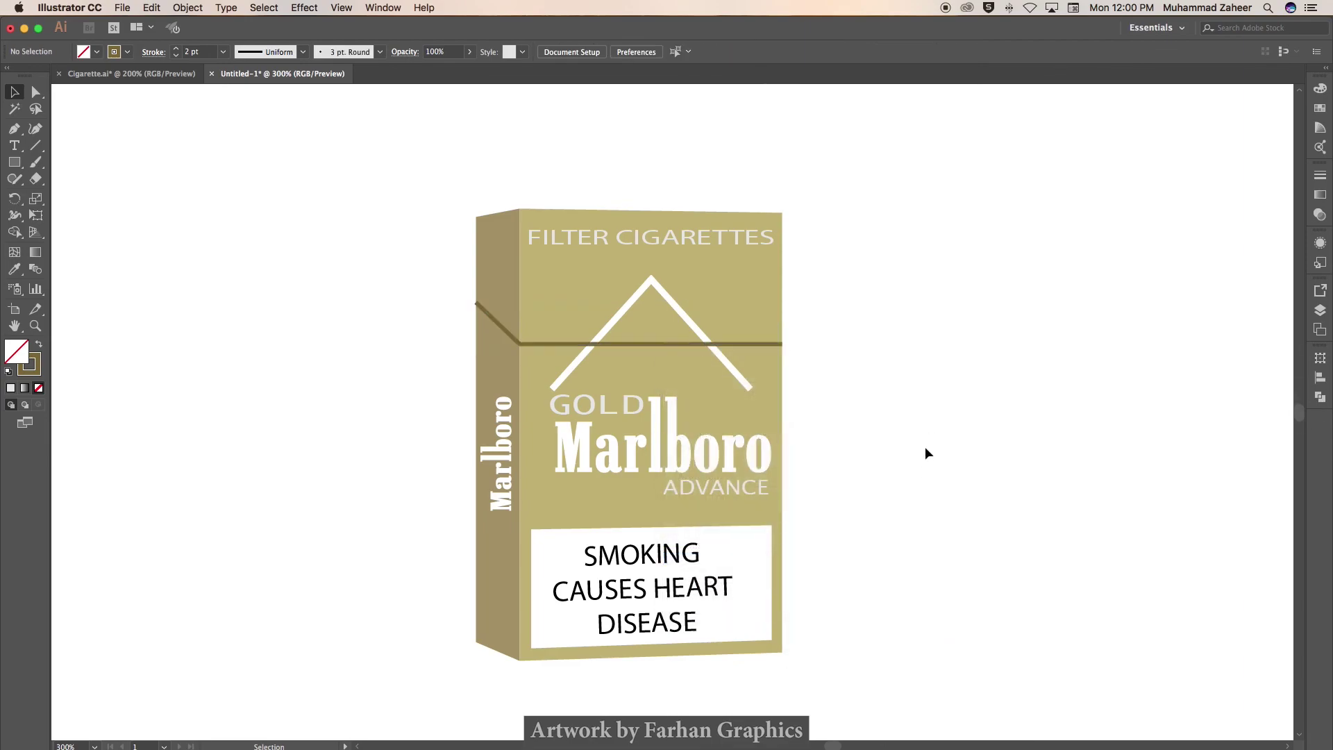
scroll(327, 466, "down", 1)
scroll(315, 482, "left", 5)
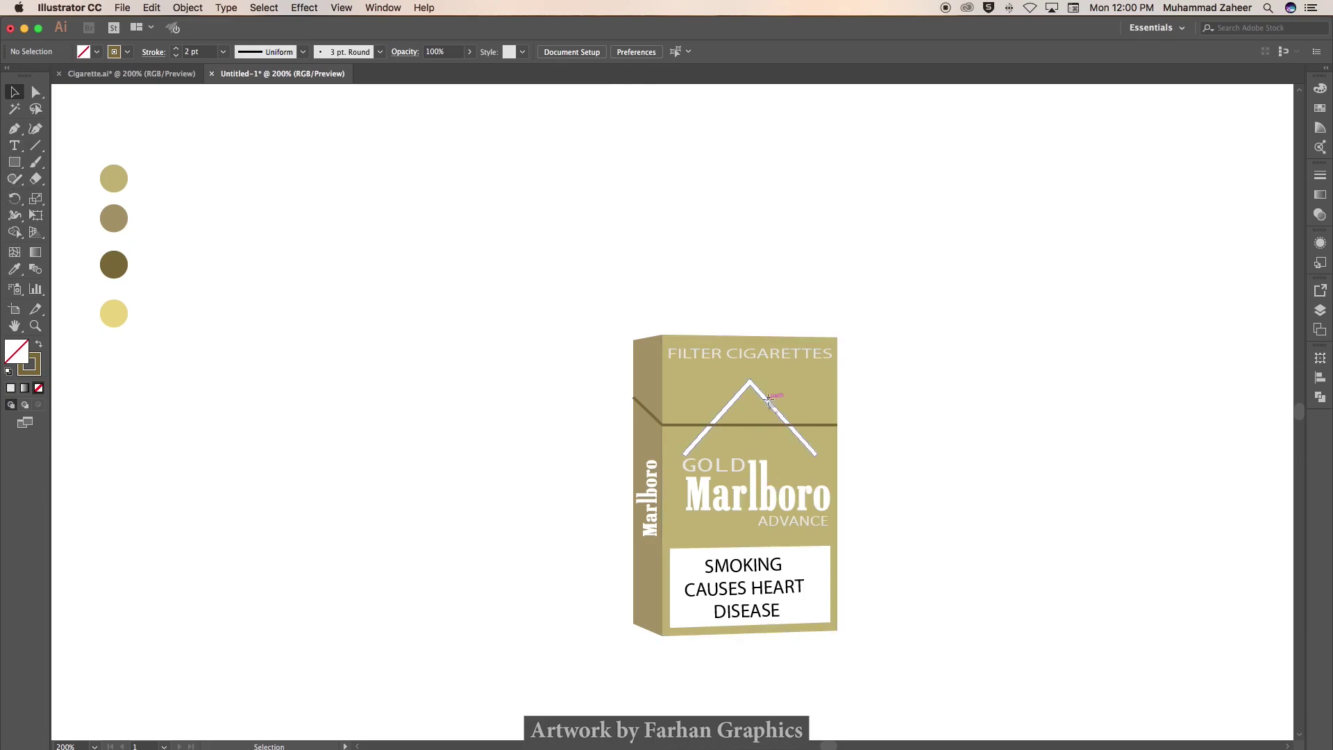
- Give the chevron the pale yellow sampled from the yellow circle with the Eyedropper
left_click(767, 401)
key("i")
left_click(118, 322)
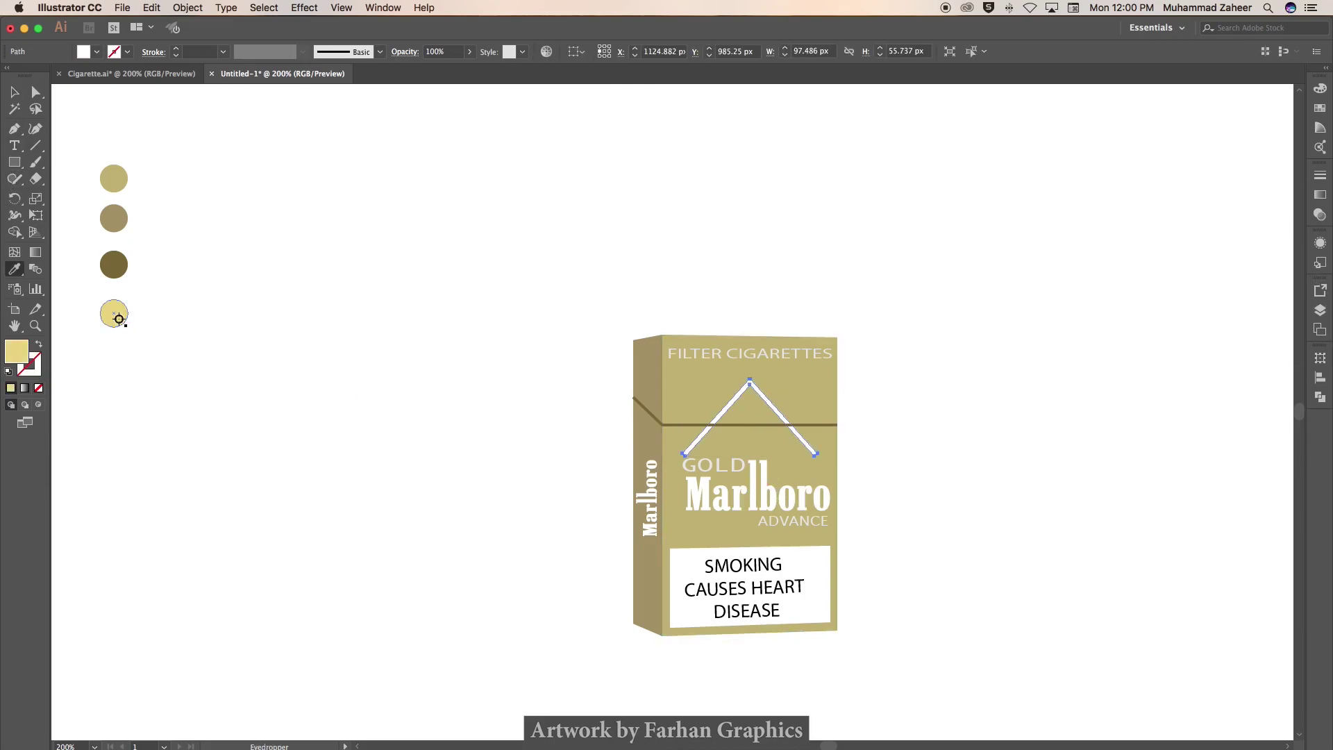
key("v")
left_click(452, 456)
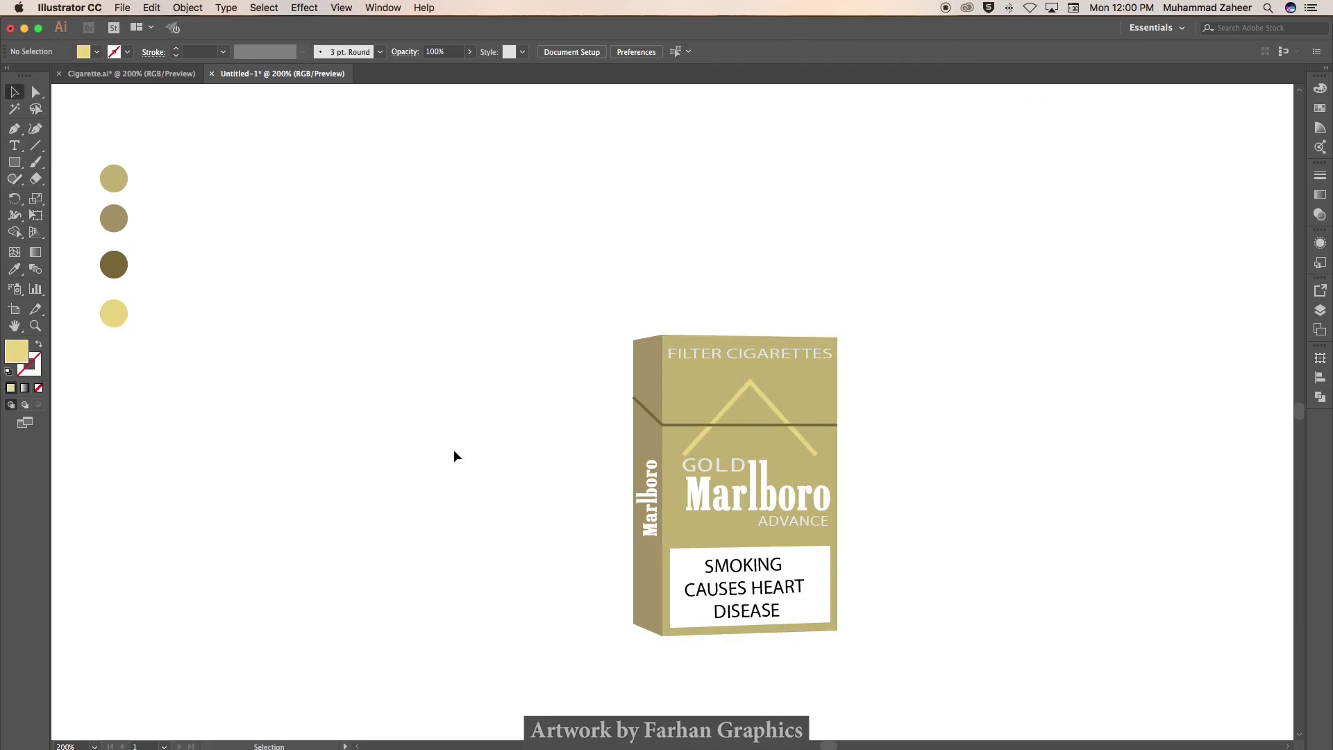
scroll(779, 508, "up", 2)
scroll(869, 544, "down", 1)
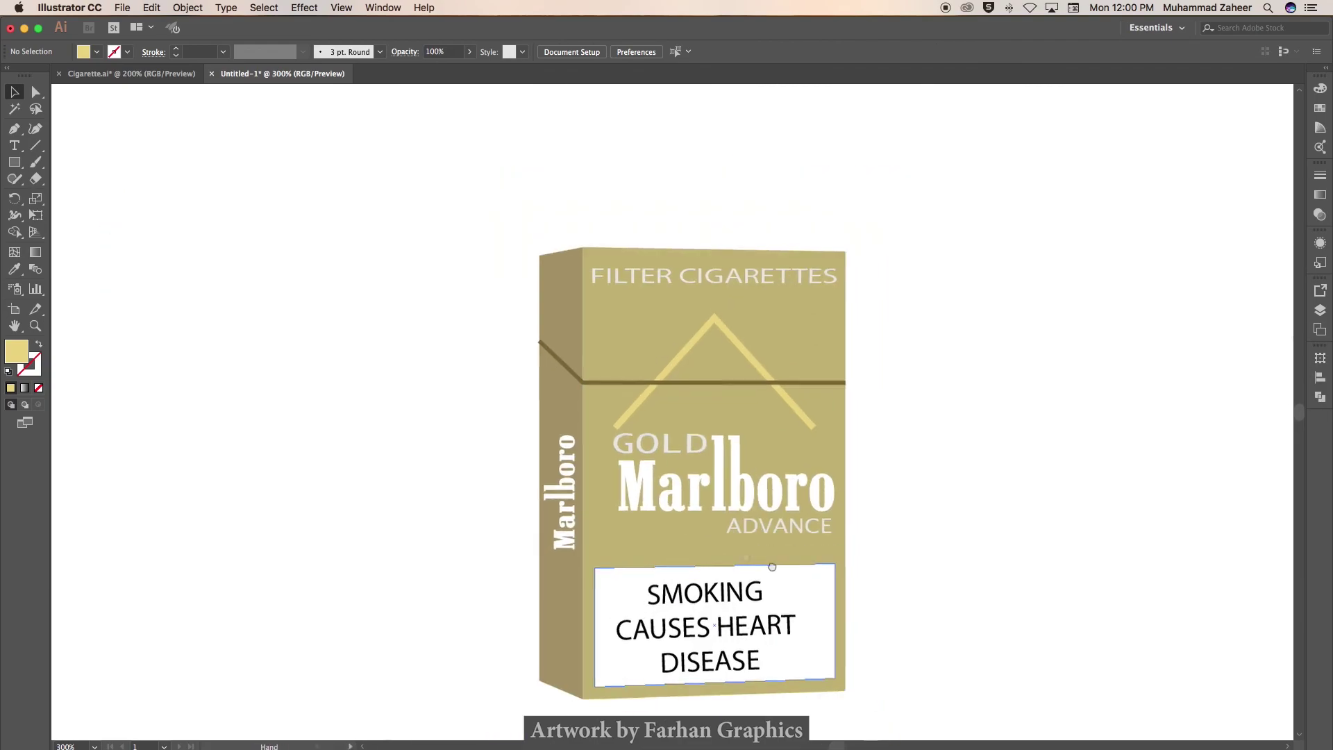